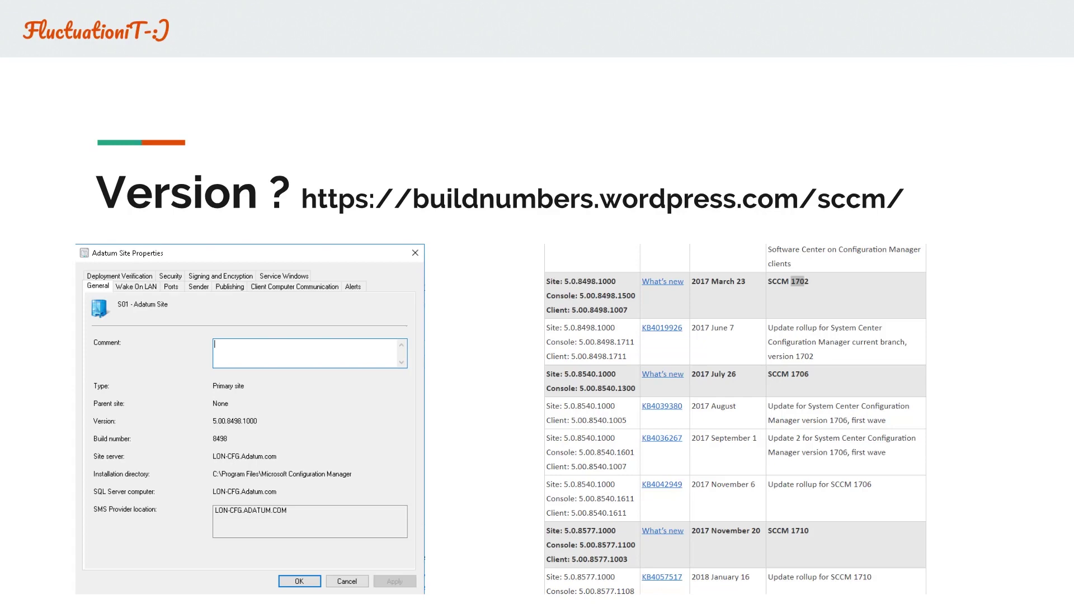
- Switch to the remote desktop session and show the Sites list under Site Configuration in the LON-CFG server's Configuration Manager console
key(alt+Tab)
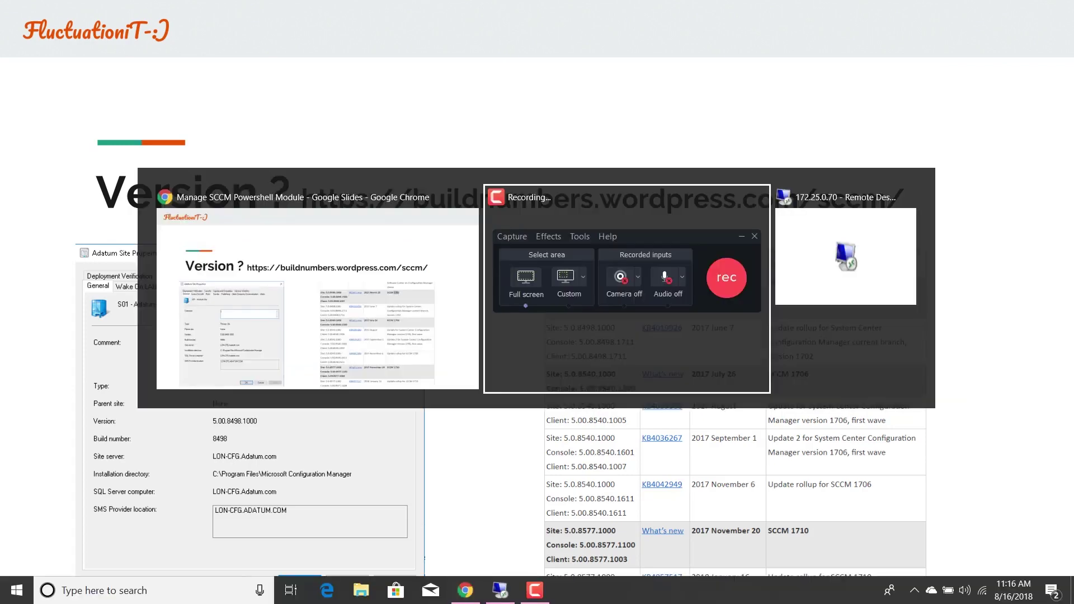
key(alt+Tab)
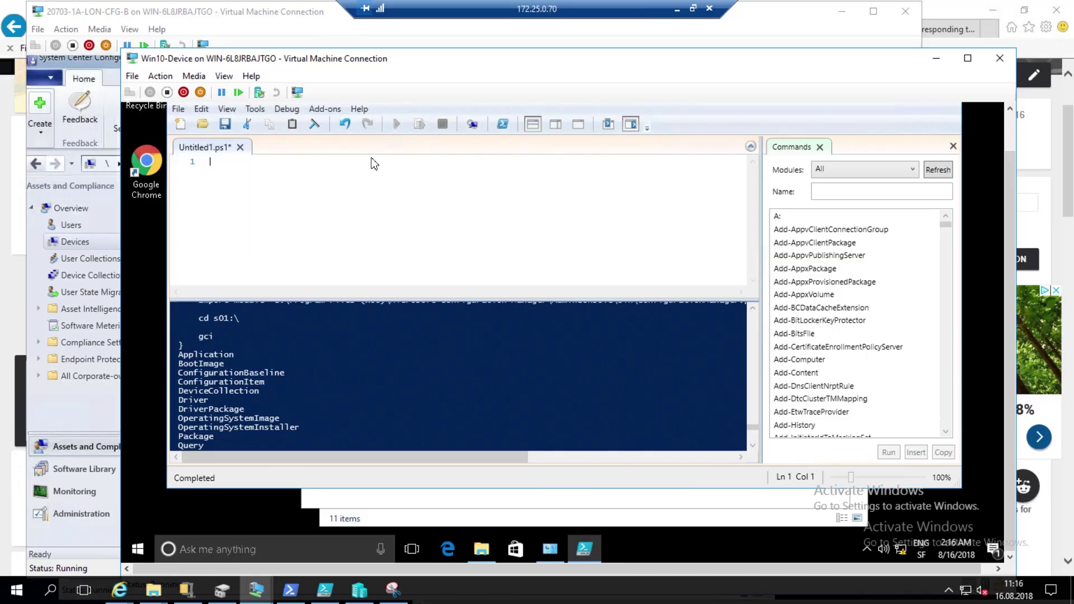
click(68, 246)
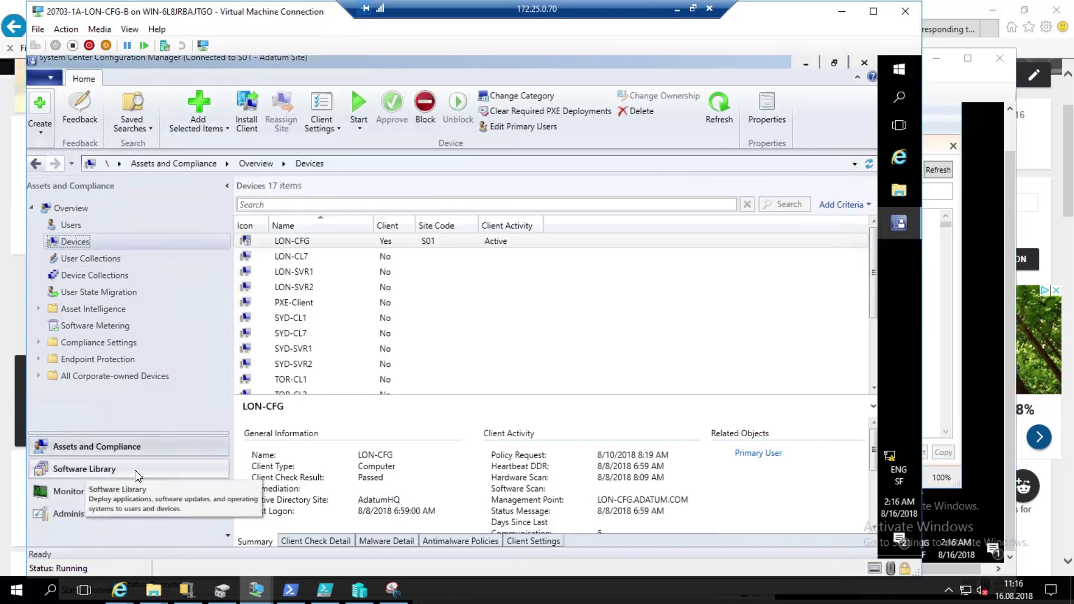
click(71, 513)
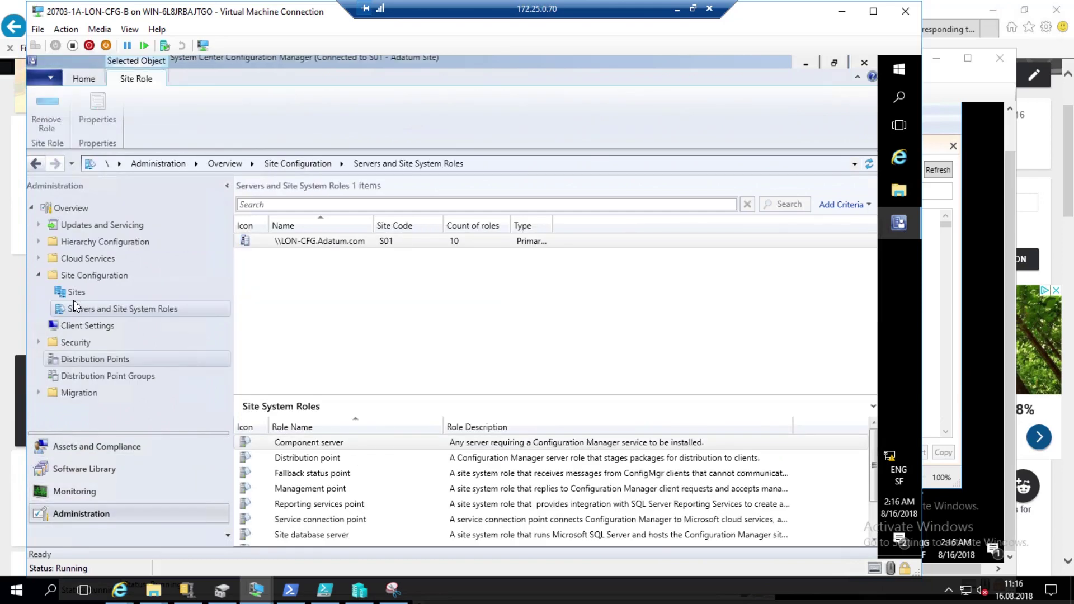
click(75, 293)
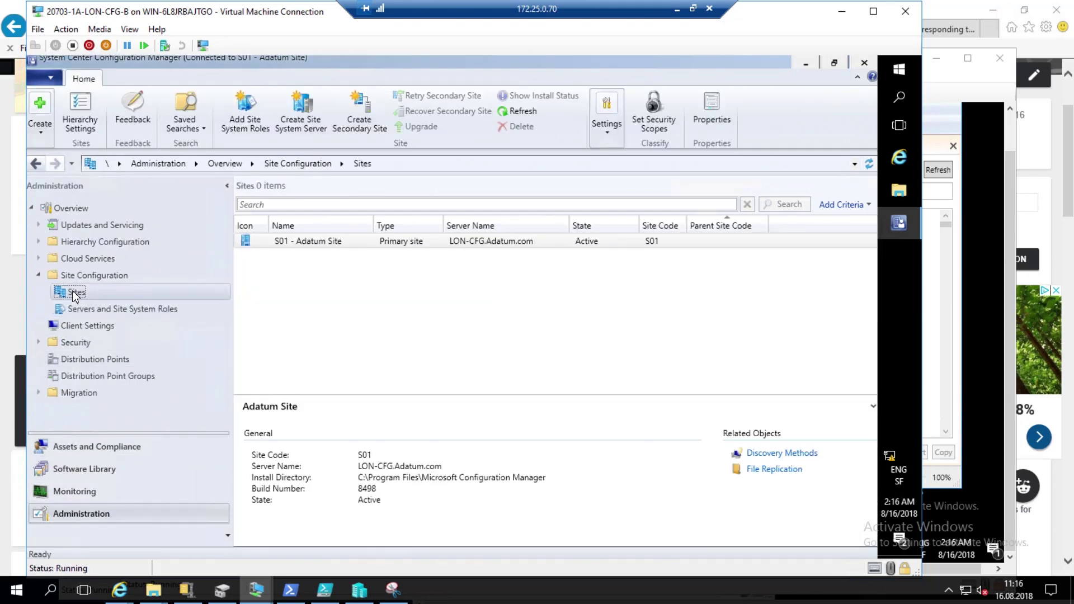
- Open the properties of the S01 - Adatum Site and check its version and build number
click(330, 245)
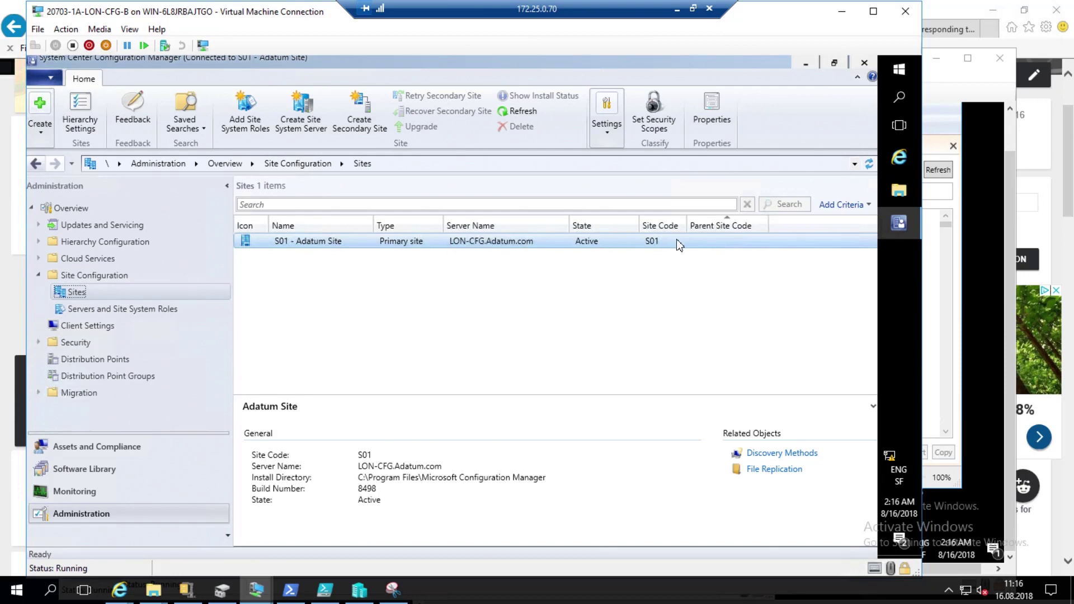
right_click(342, 248)
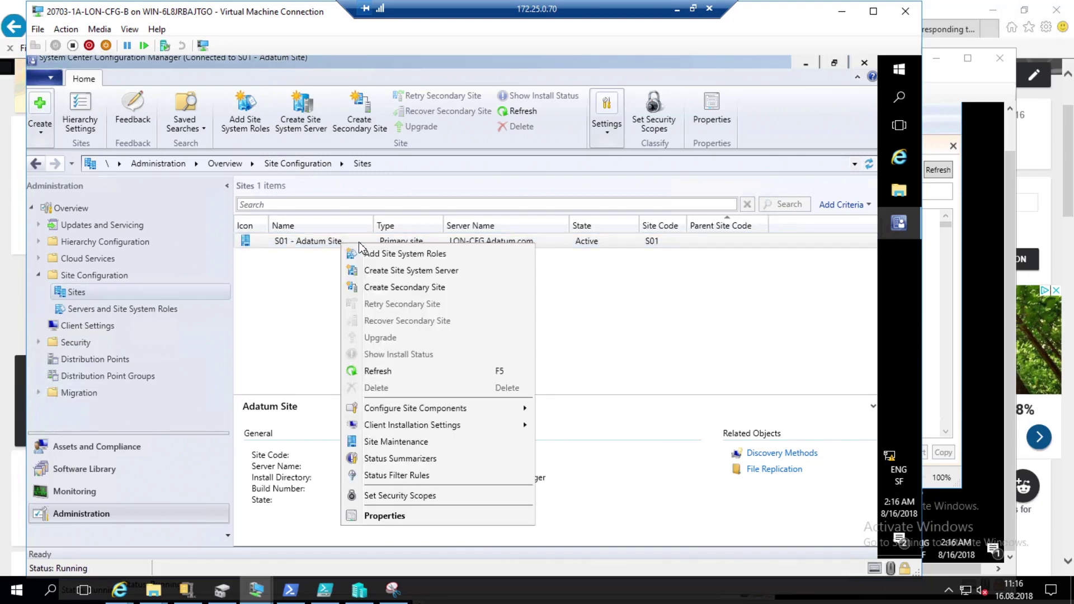
click(375, 515)
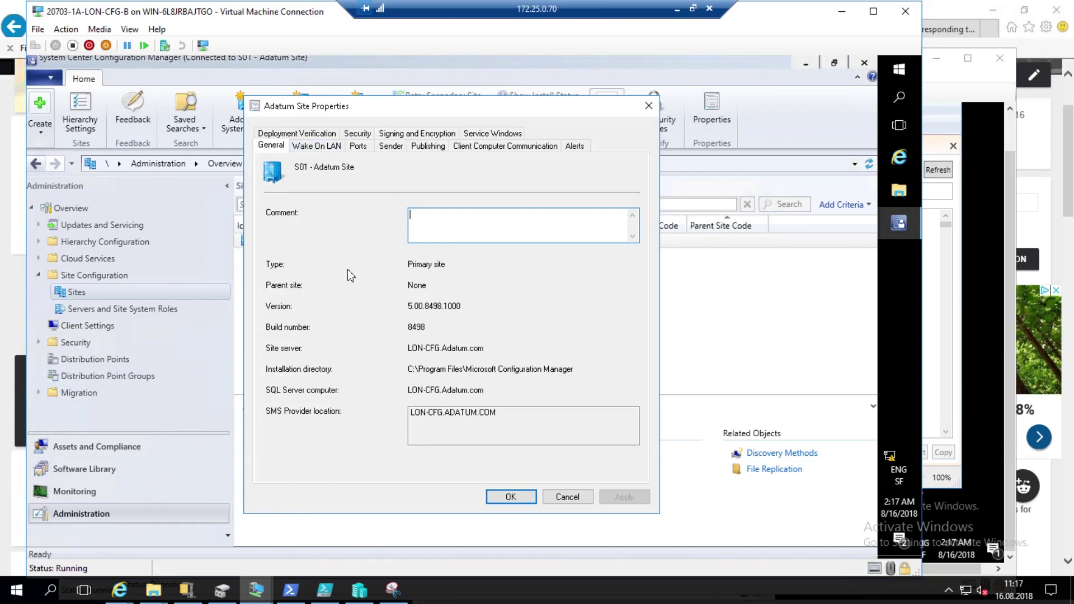
drag(412, 306, 455, 306)
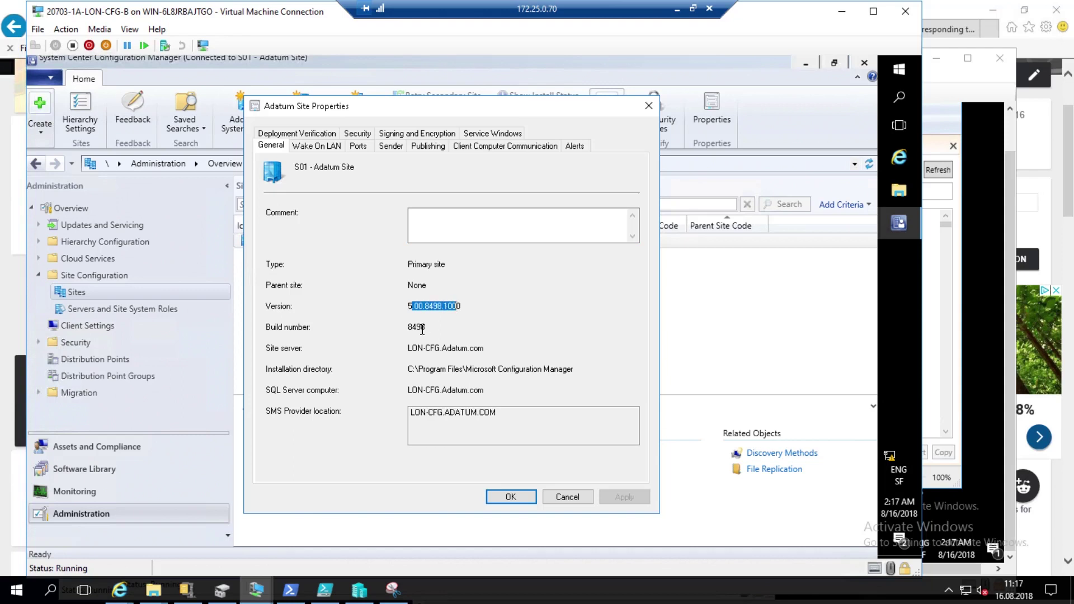
drag(413, 328, 424, 327)
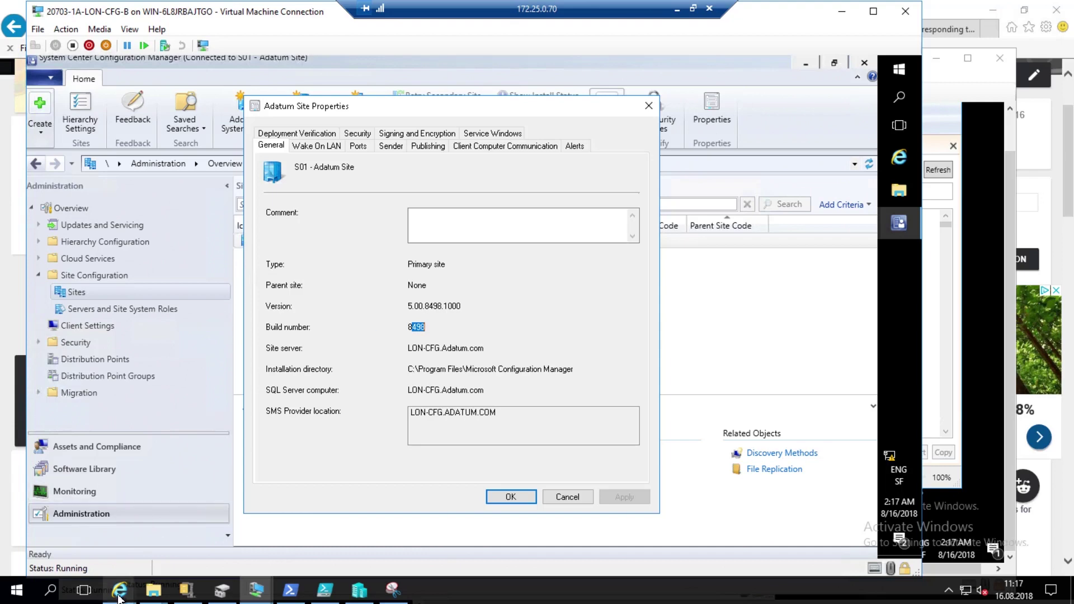
- Switch to Internet Explorer and load google.com in place of the "MP not responding" page
mouse_move(118, 595)
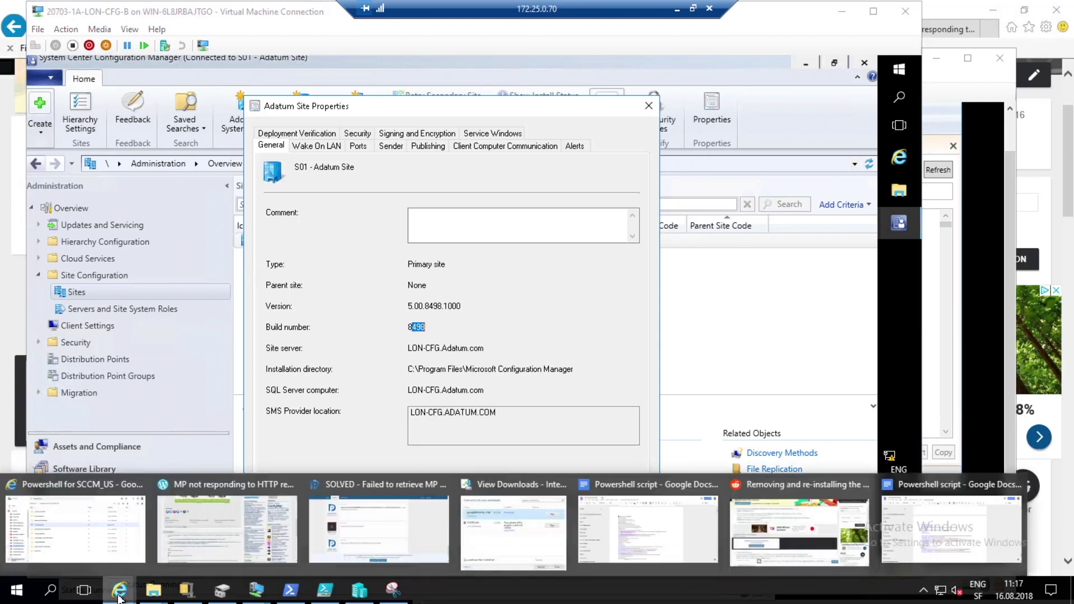
click(98, 538)
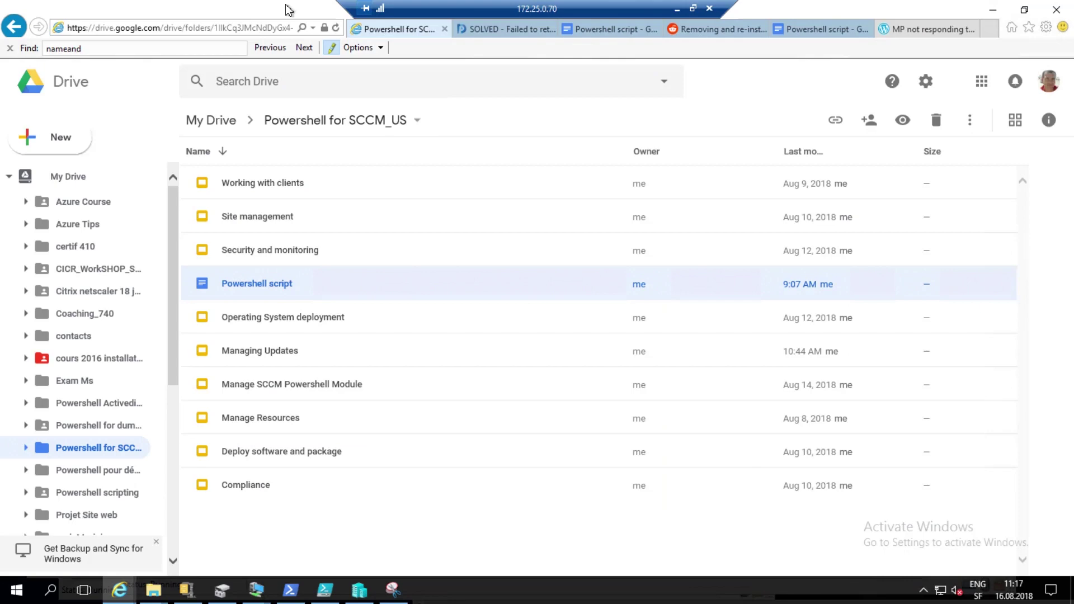
click(824, 29)
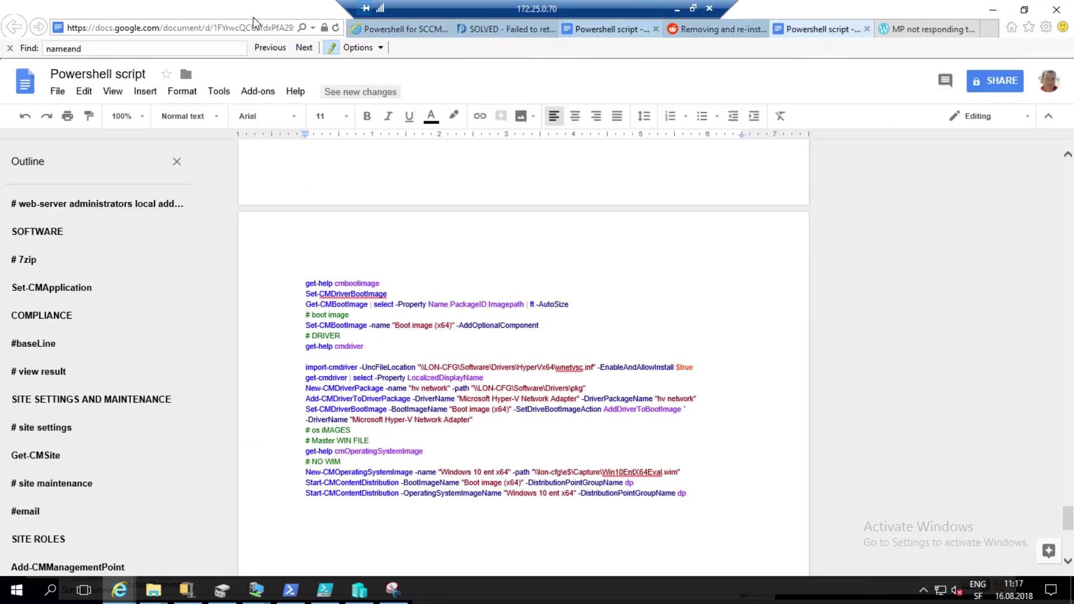
click(926, 29)
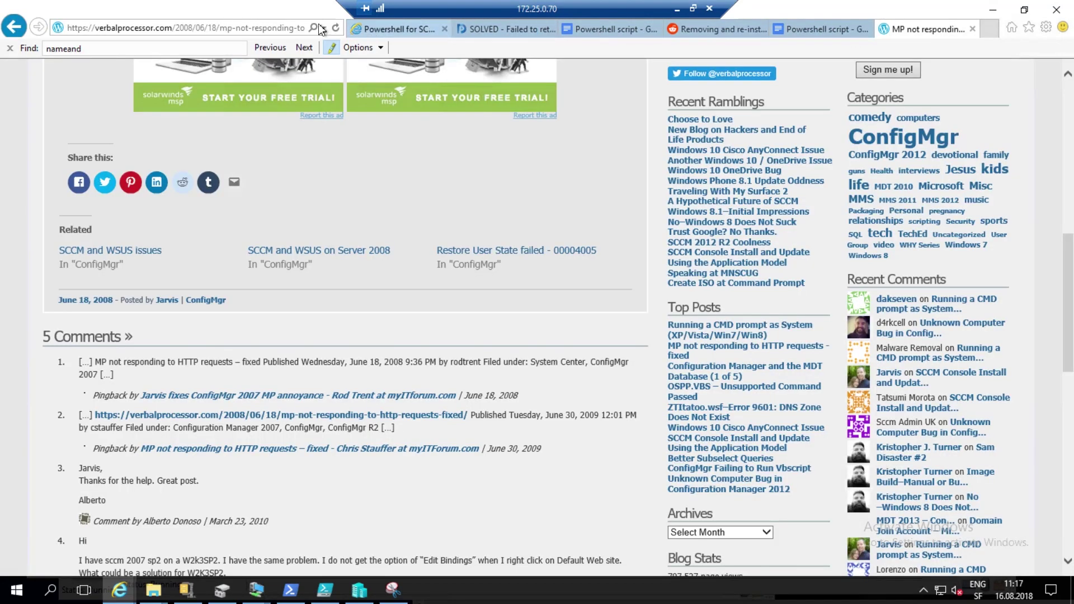
click(262, 28)
text(google.com)
key(Return)
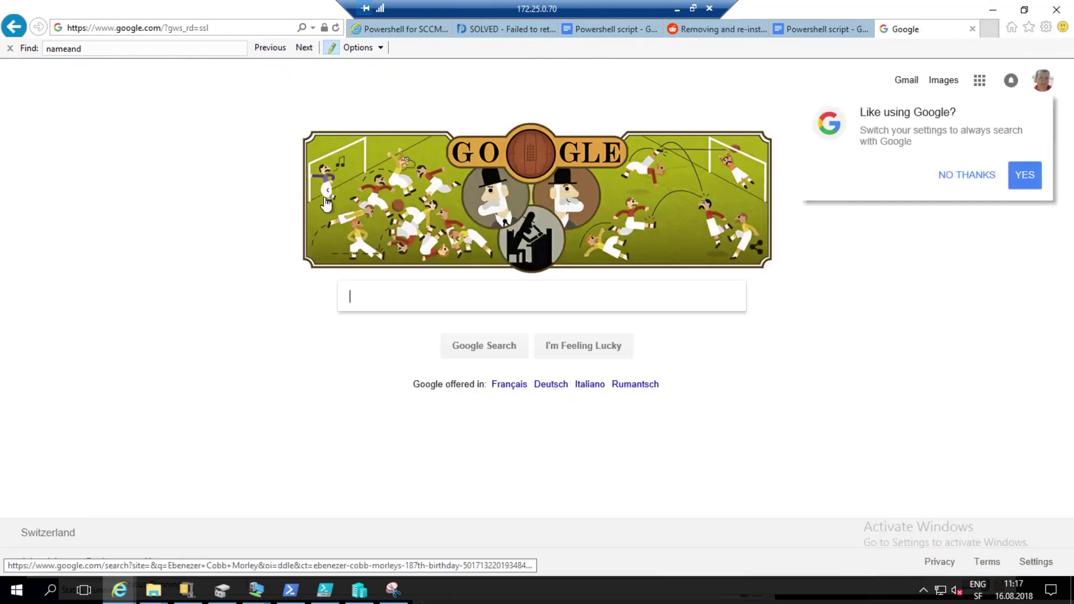
- Search for "sccm build versions" and open the SCCM build numbers page on buildnumbers.wordpress.com
text(sccm bu)
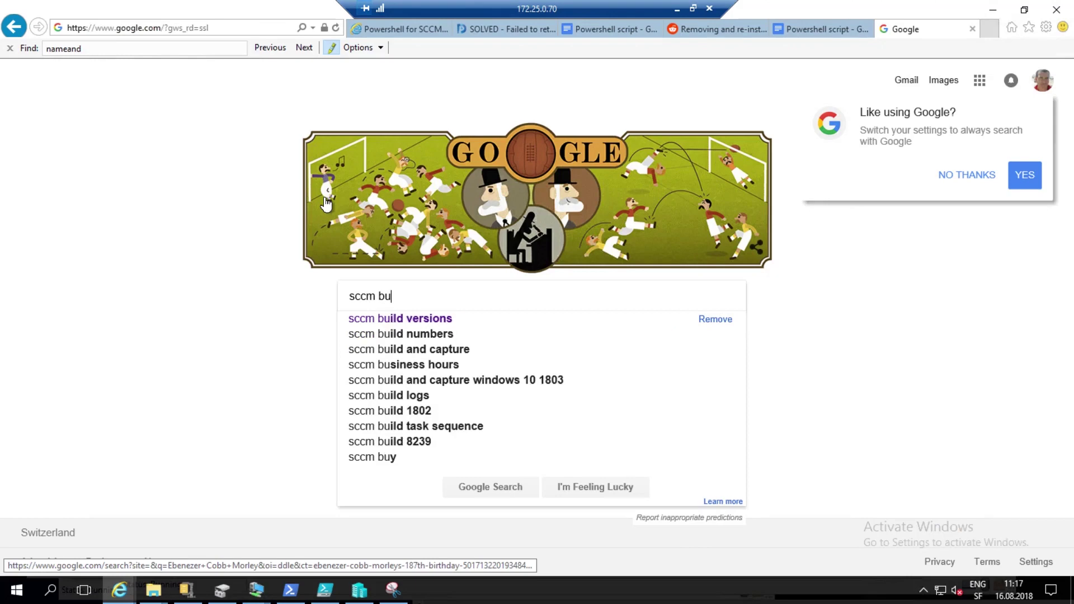
key(Down)
key(Return)
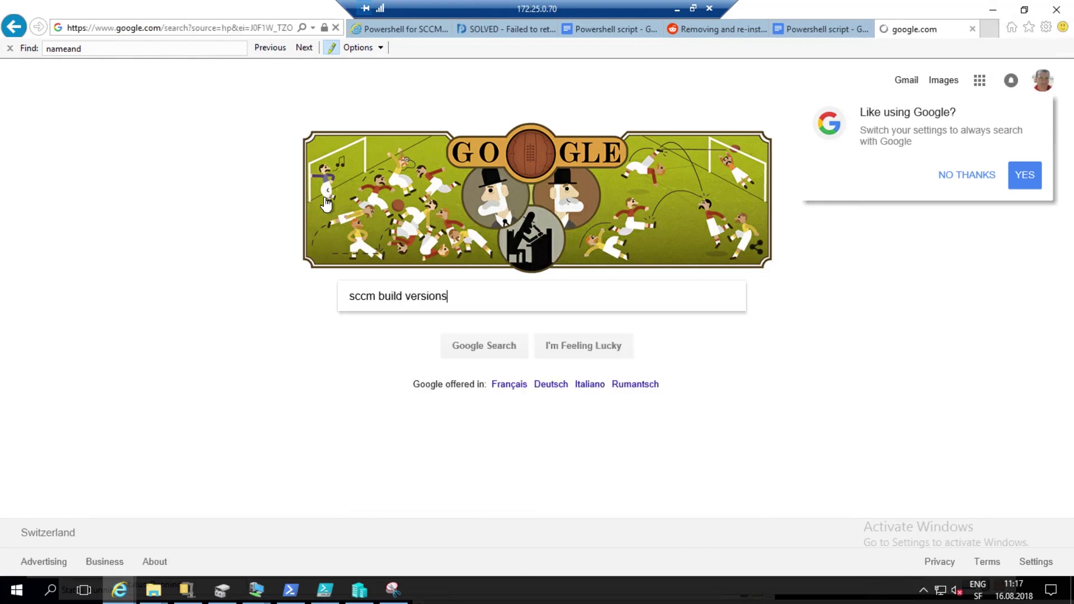
click(225, 191)
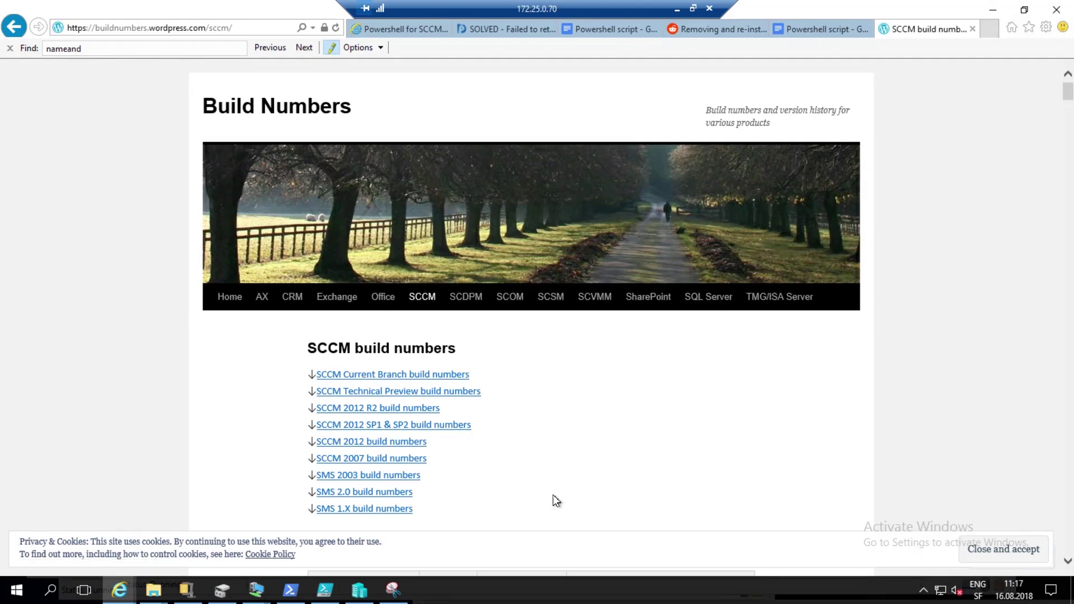
- Recheck the build number in the Adatum Site Properties on the LON-CFG virtual machine, and return to the SCCM build numbers page
click(253, 594)
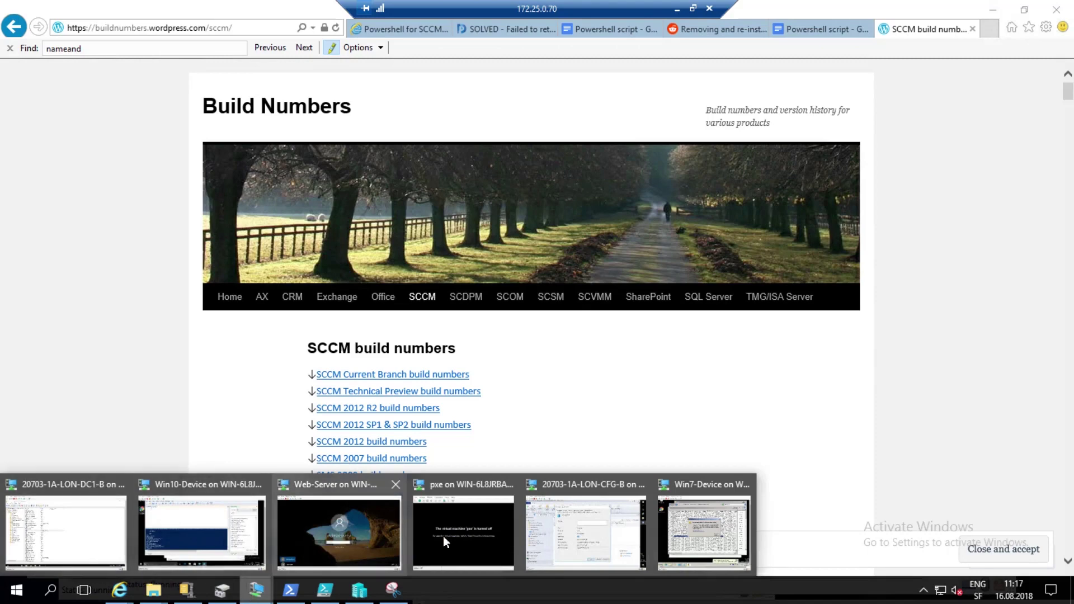
click(576, 545)
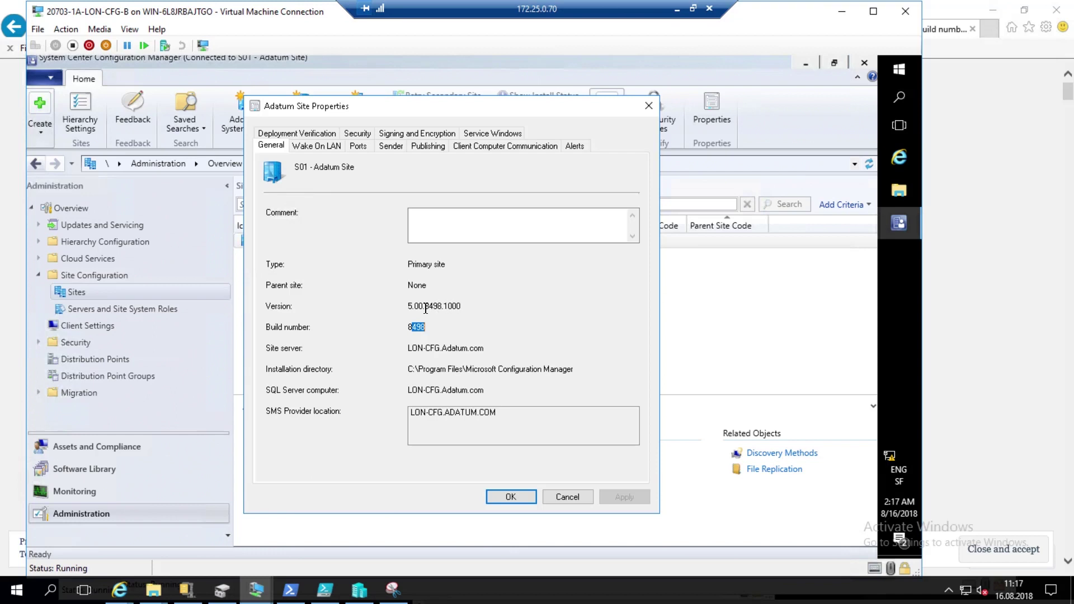
click(129, 593)
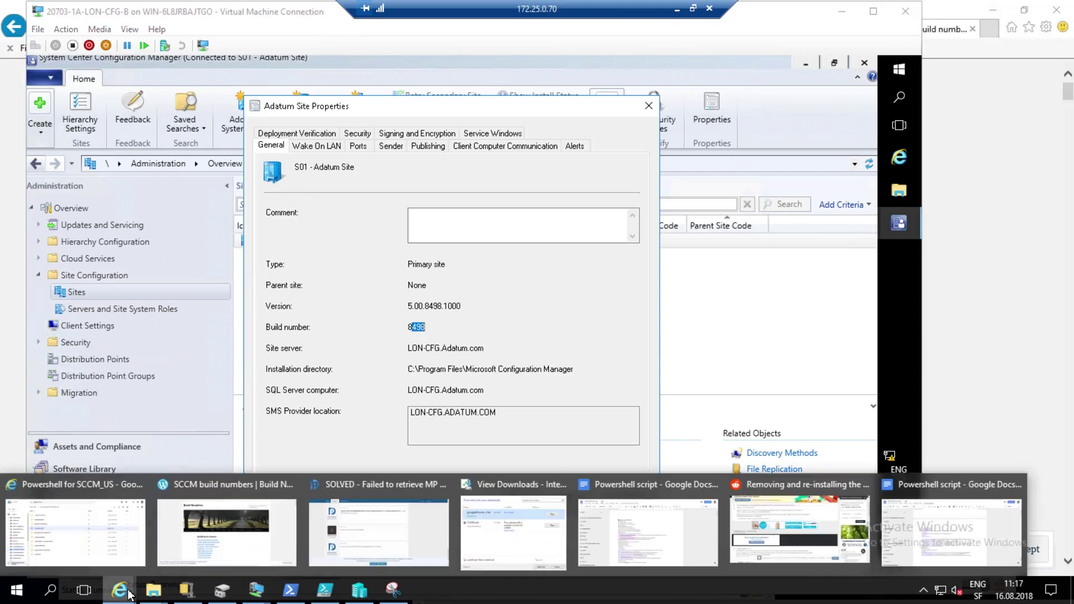
click(183, 536)
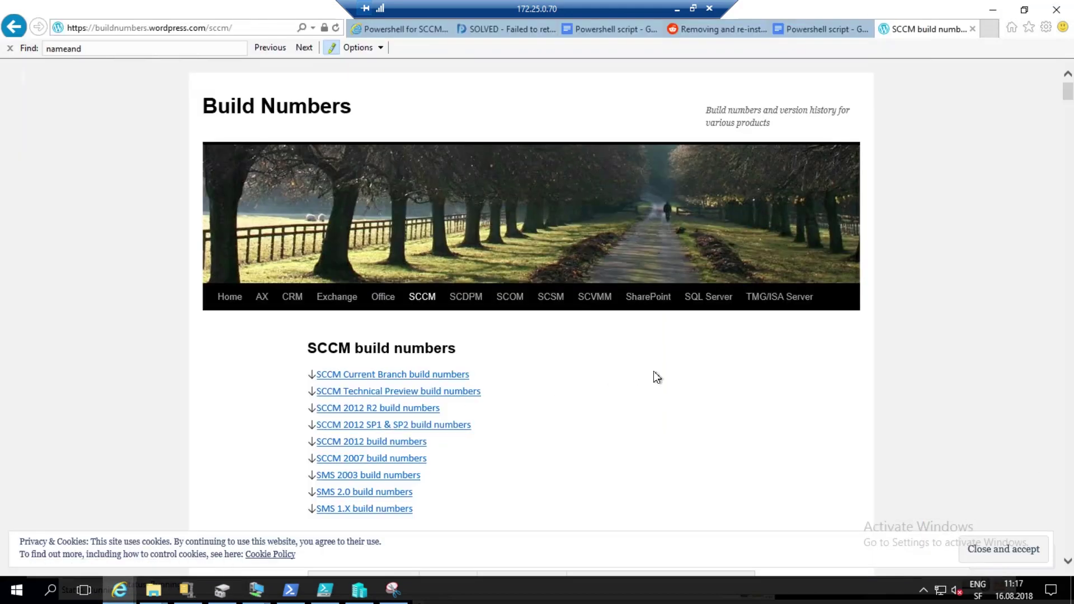
- Find 8498 on the SCCM build numbers page and examine which release its matching rows belong to
key(ctrl+f)
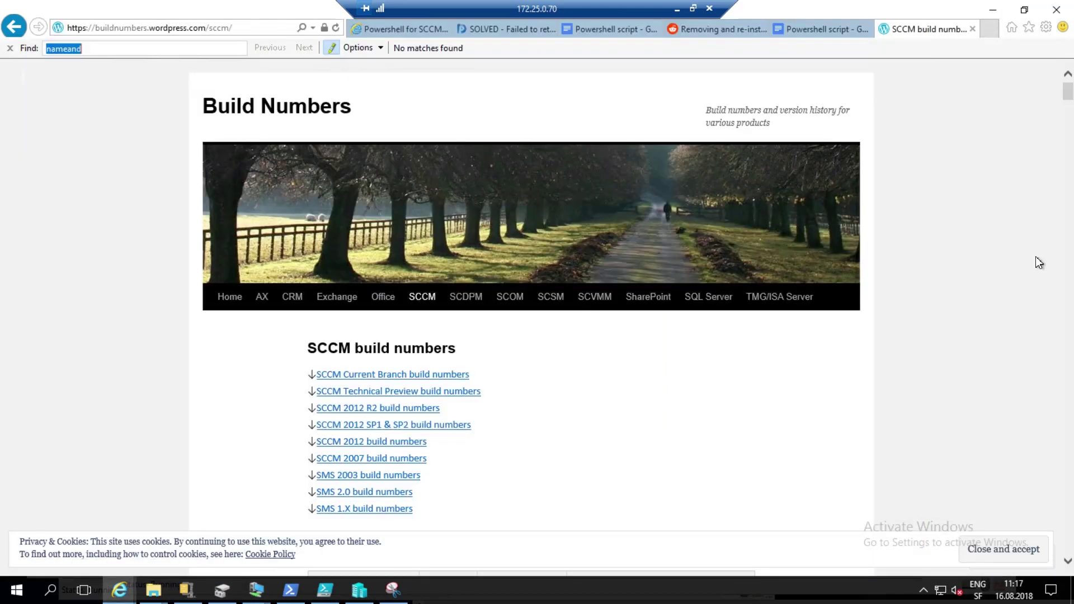
text(8)
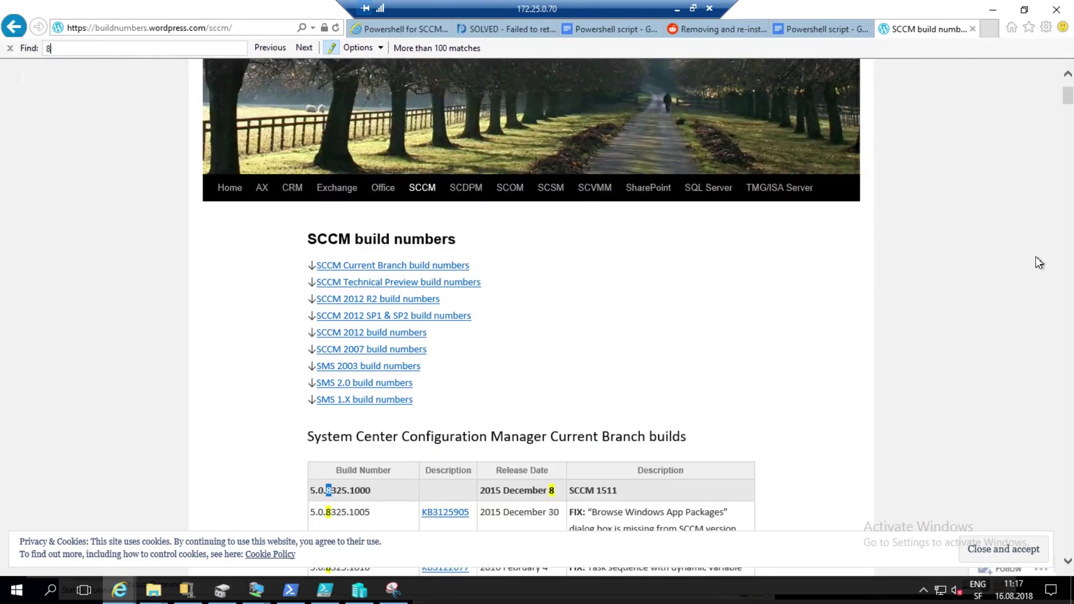
text(498)
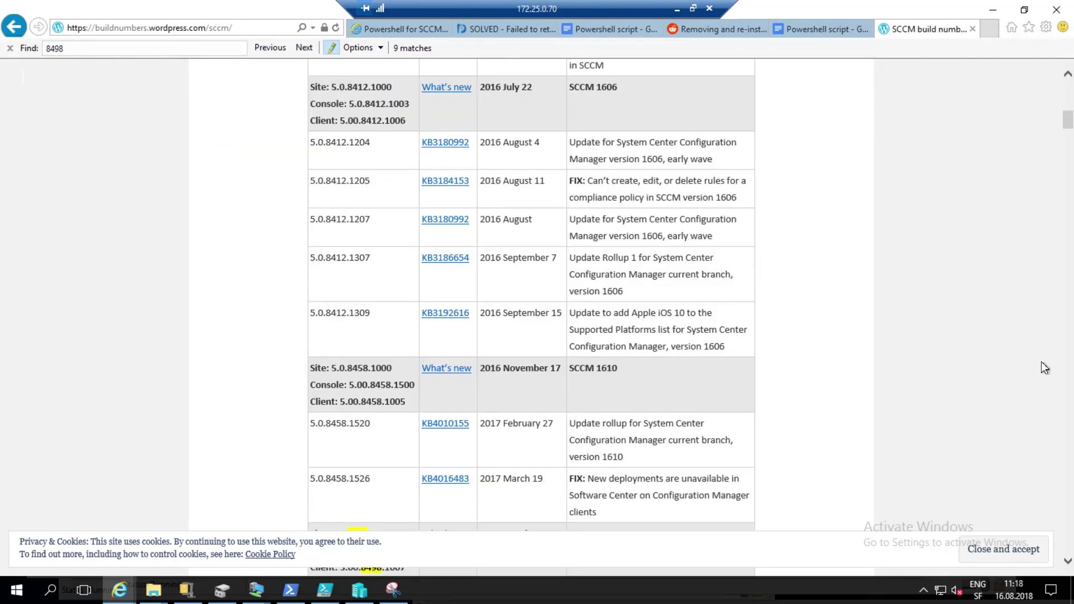
scroll(1042, 368, down, 3)
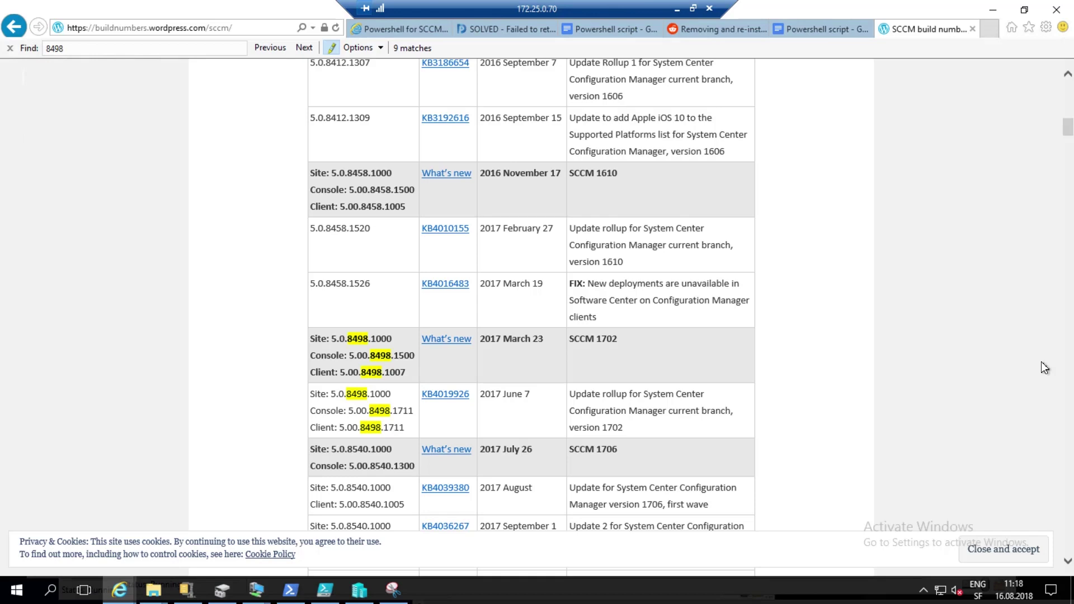
scroll(1041, 363, down, 1)
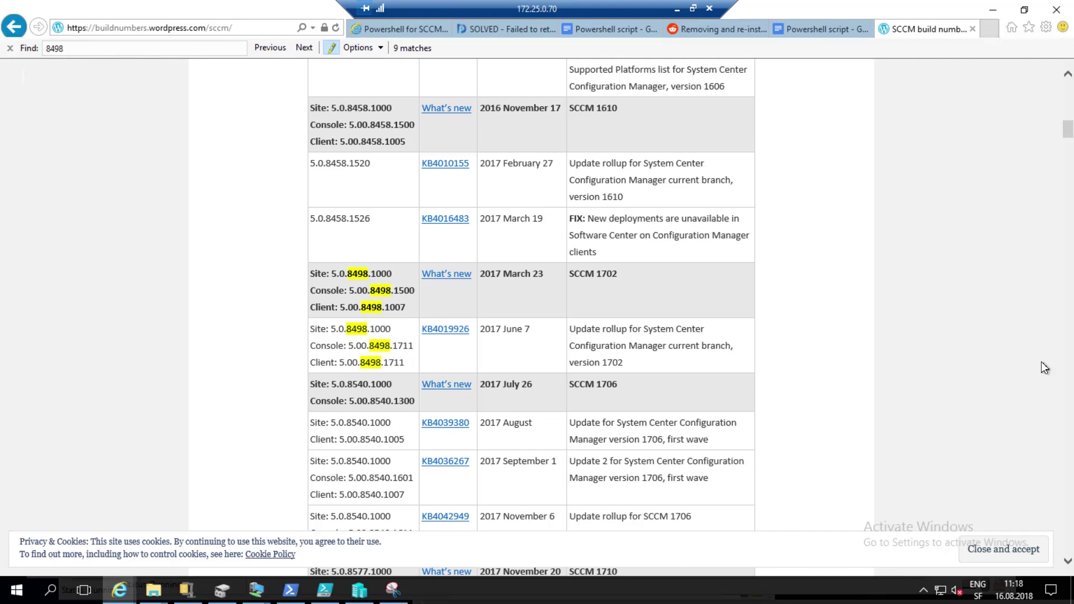
scroll(1042, 368, down, 1)
scroll(1041, 368, down, 2)
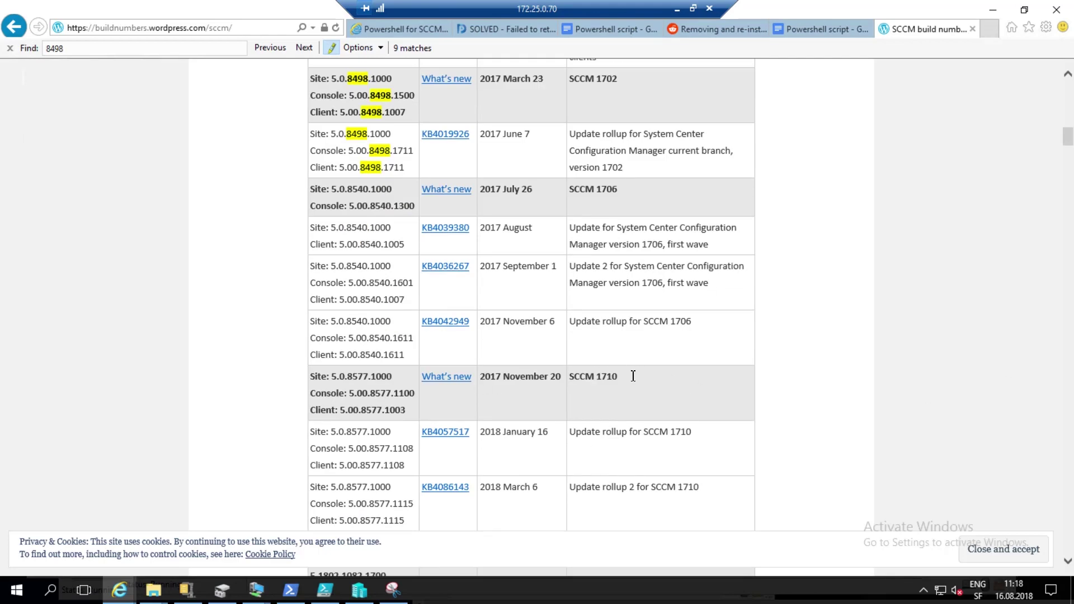
- Review the newer Current Branch releases listed after build 8498, down to the Technical Preview builds
scroll(632, 375, down, 5)
scroll(633, 375, down, 3)
scroll(632, 374, up, 3)
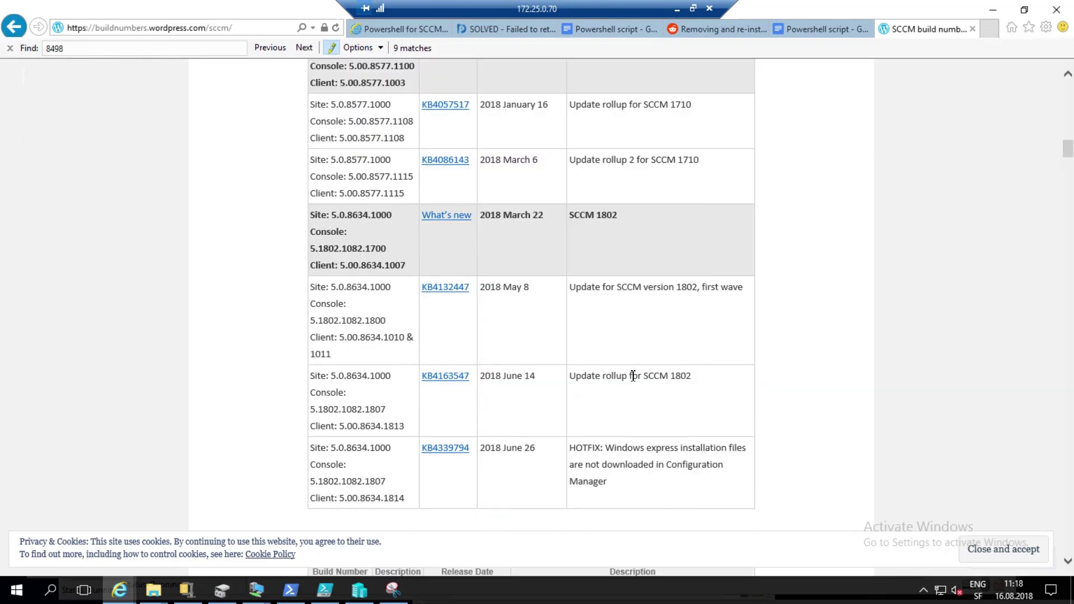
scroll(632, 375, down, 2)
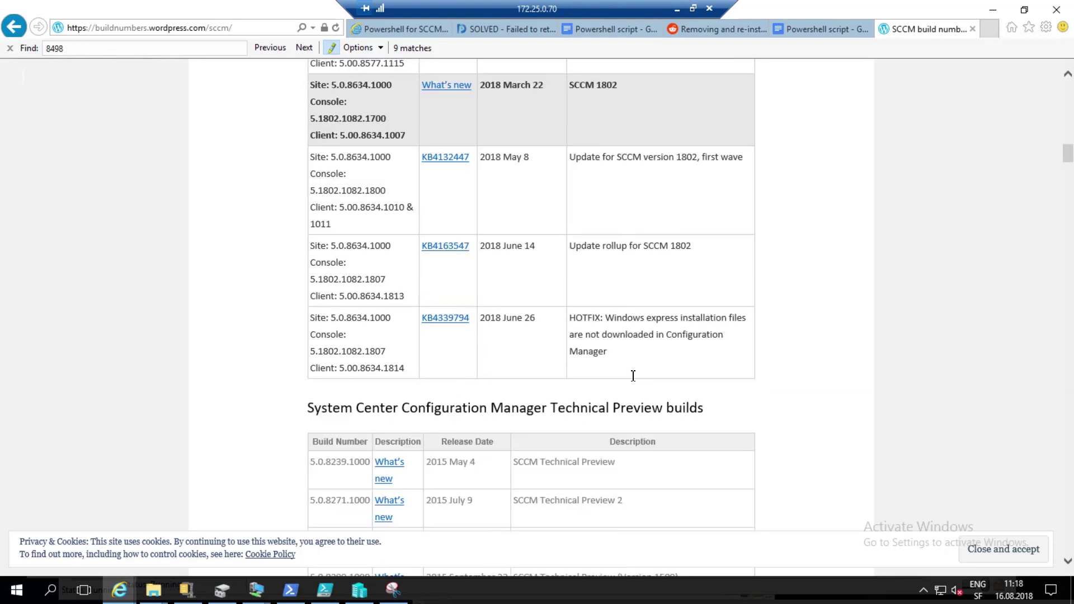
scroll(632, 375, down, 2)
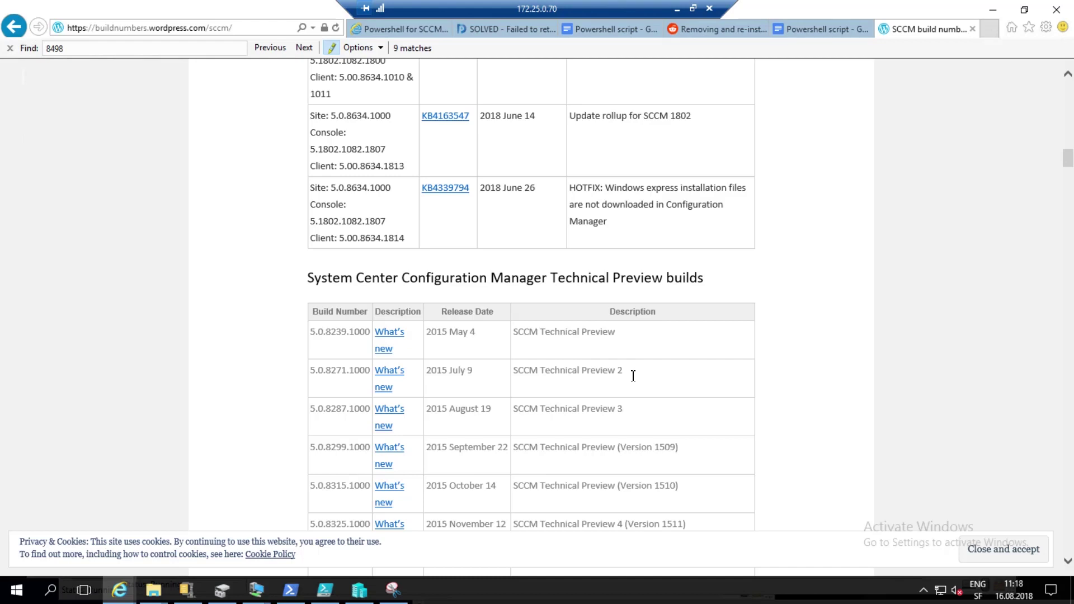
- Go back to the SCCM 1702 row, highlight 8498 in its site build number, and minimize the remote session to return to the slides
scroll(633, 375, up, 5)
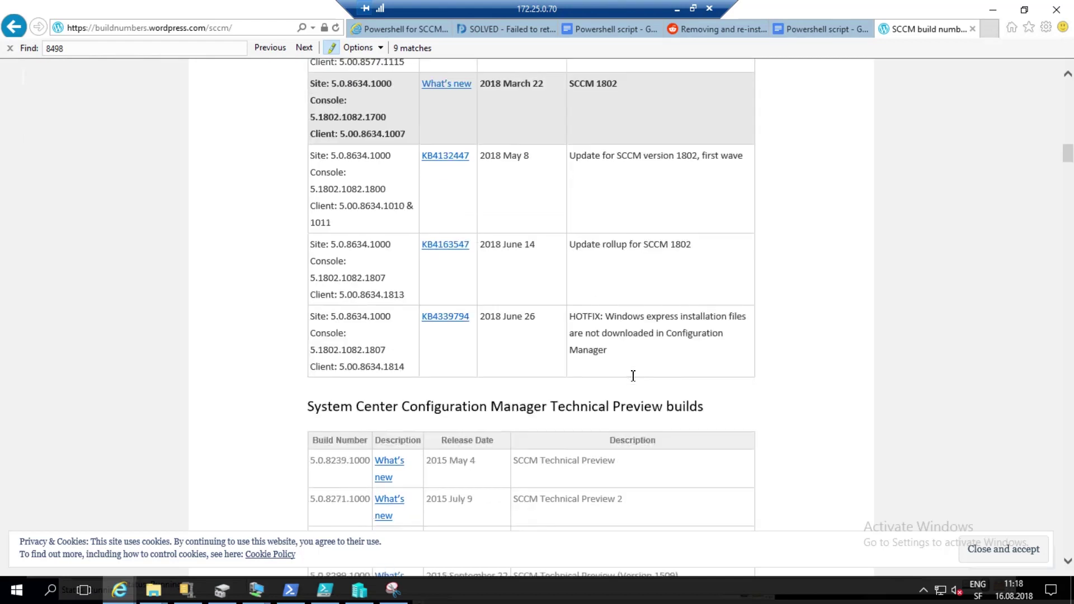
scroll(632, 376, up, 5)
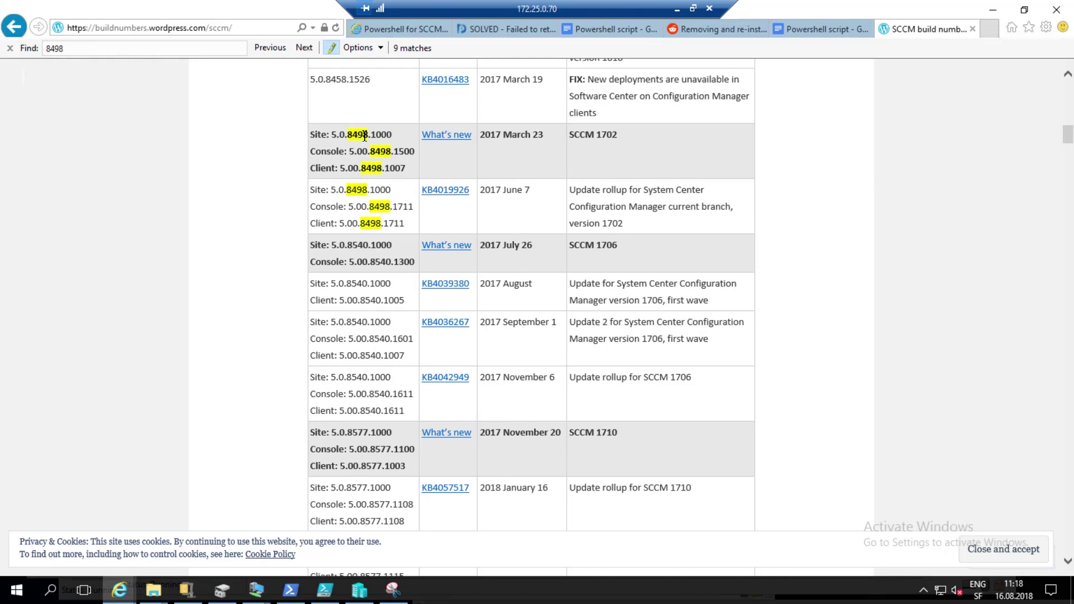
drag(348, 135, 374, 131)
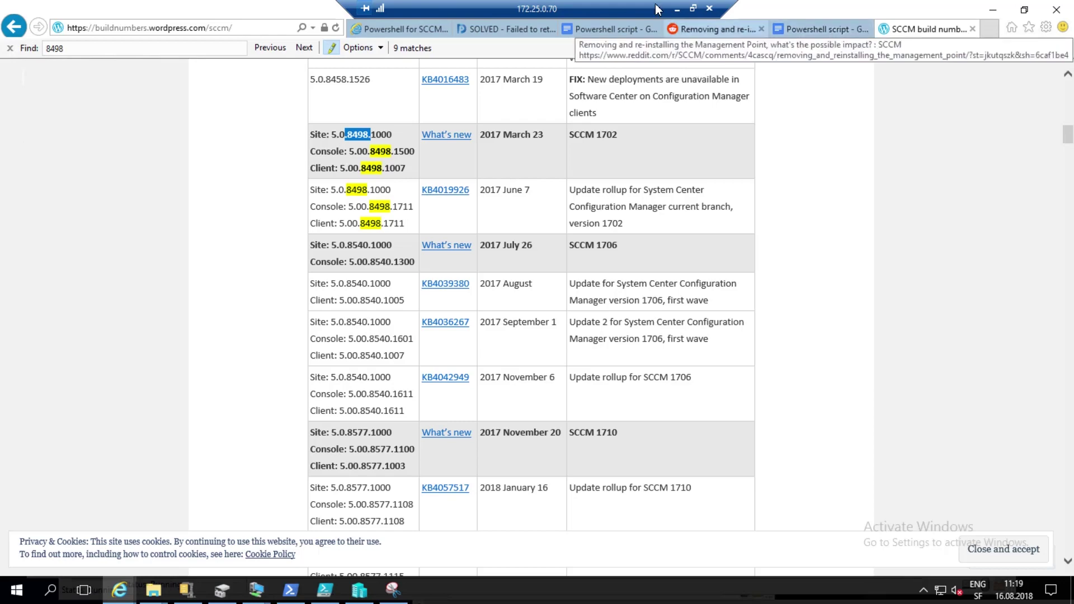
click(677, 9)
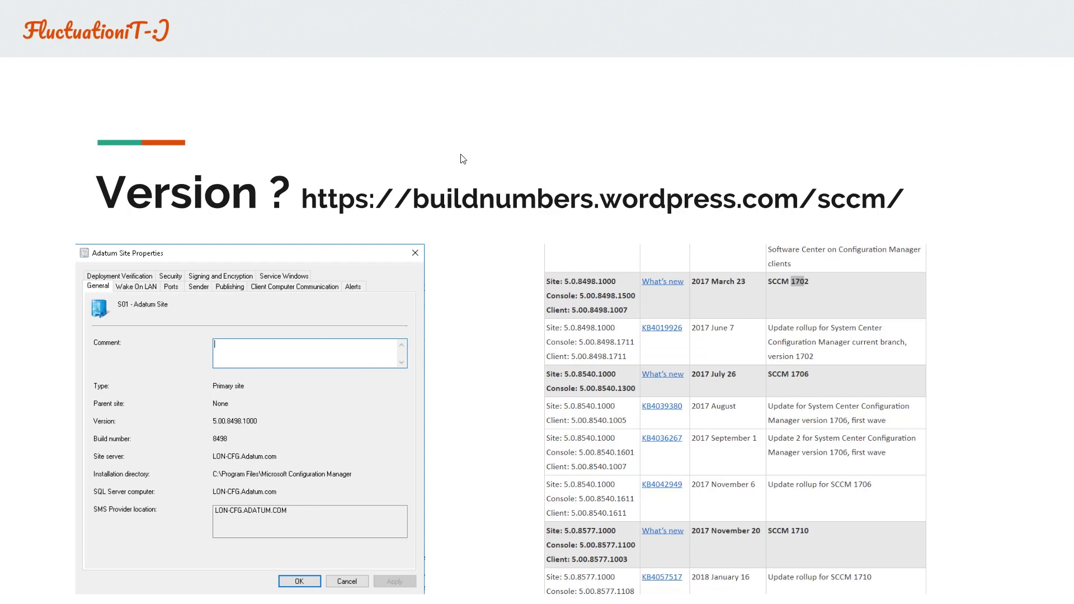
- Advance the slides to the Configuration Manager Cmdlet library installation and return to the remote session
key(Right)
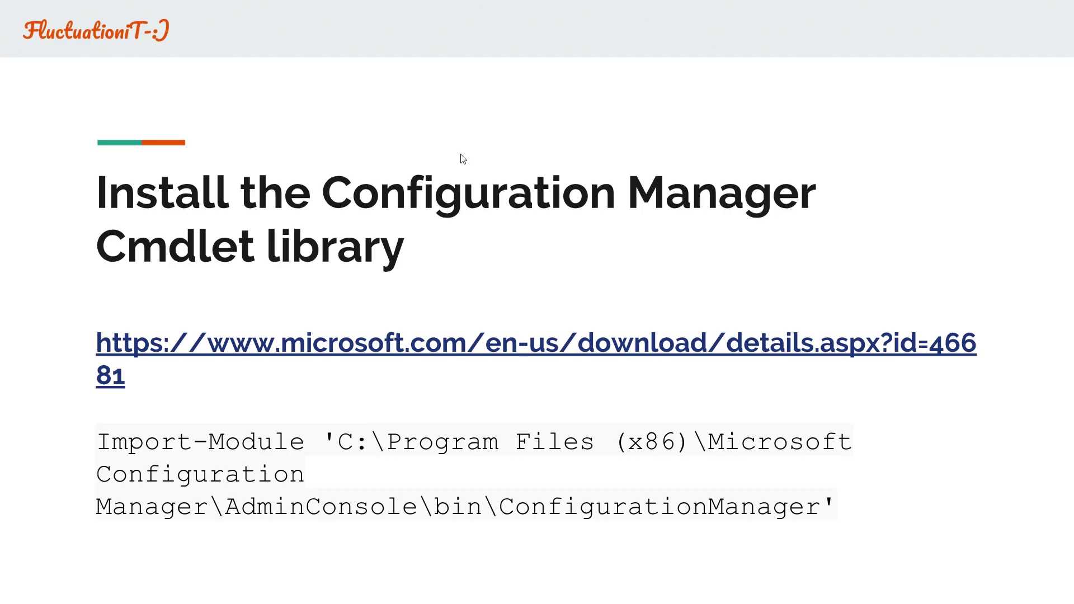
key(alt+Tab)
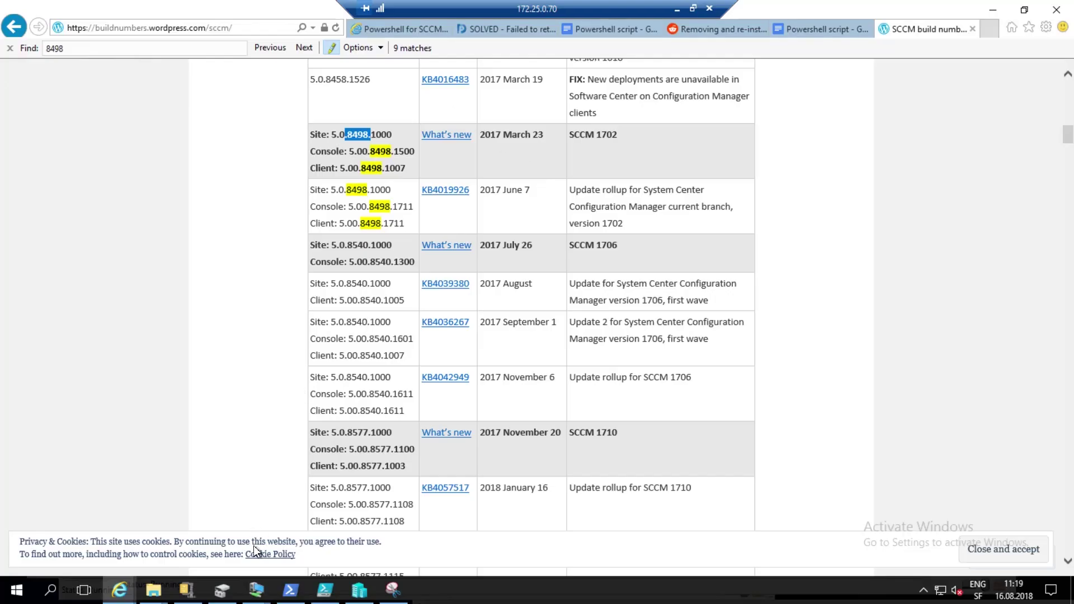
- Switch to PowerShell ISE, go back to the beginning of Untitled1.ps1, and create a blank script zoomed to 140%
click(324, 590)
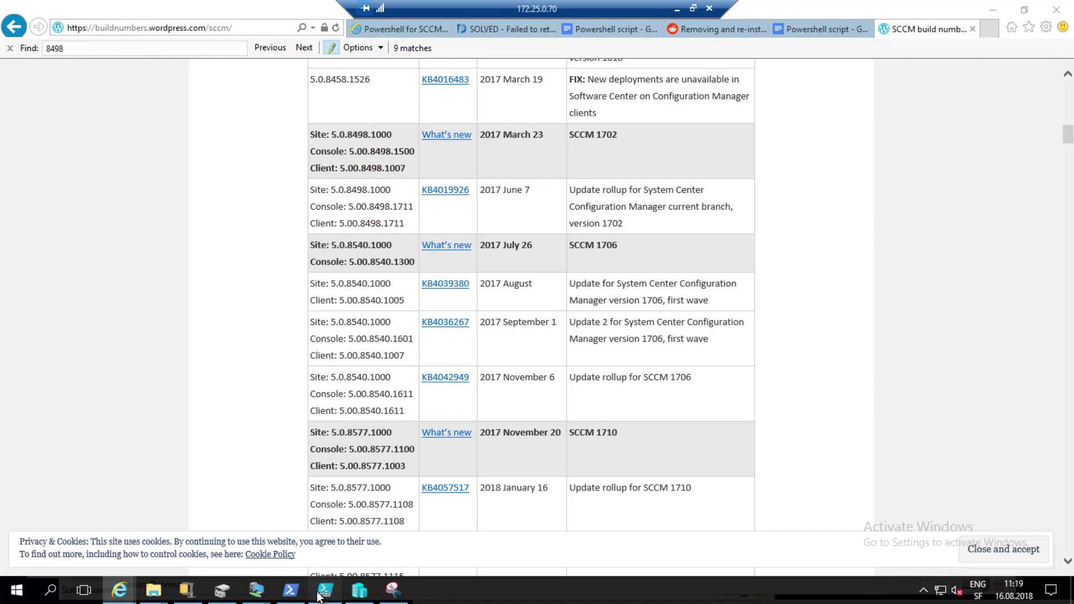
click(166, 133)
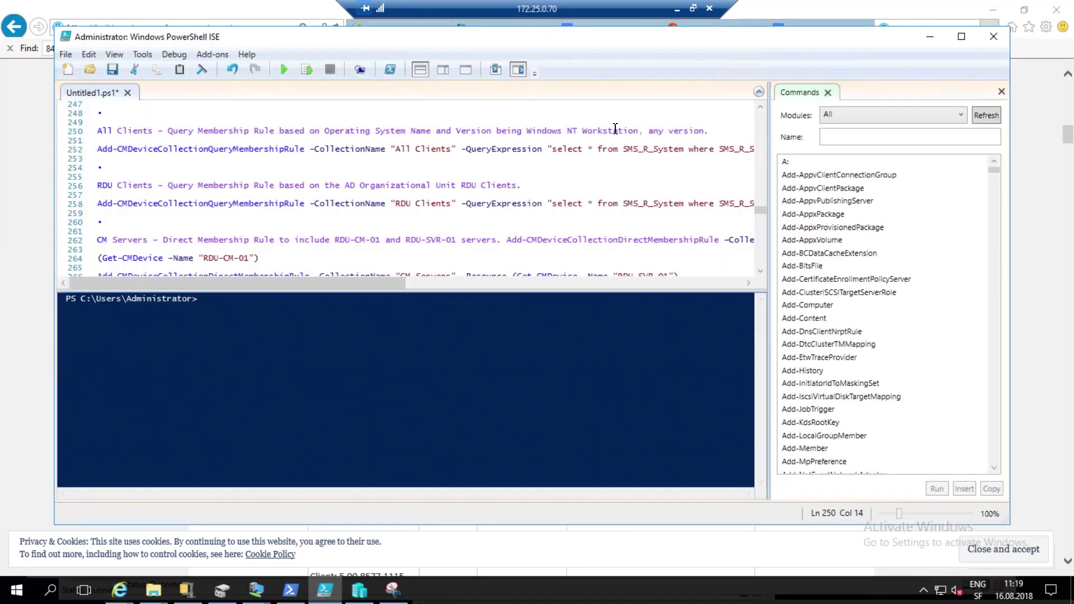
scroll(763, 122, up, 20)
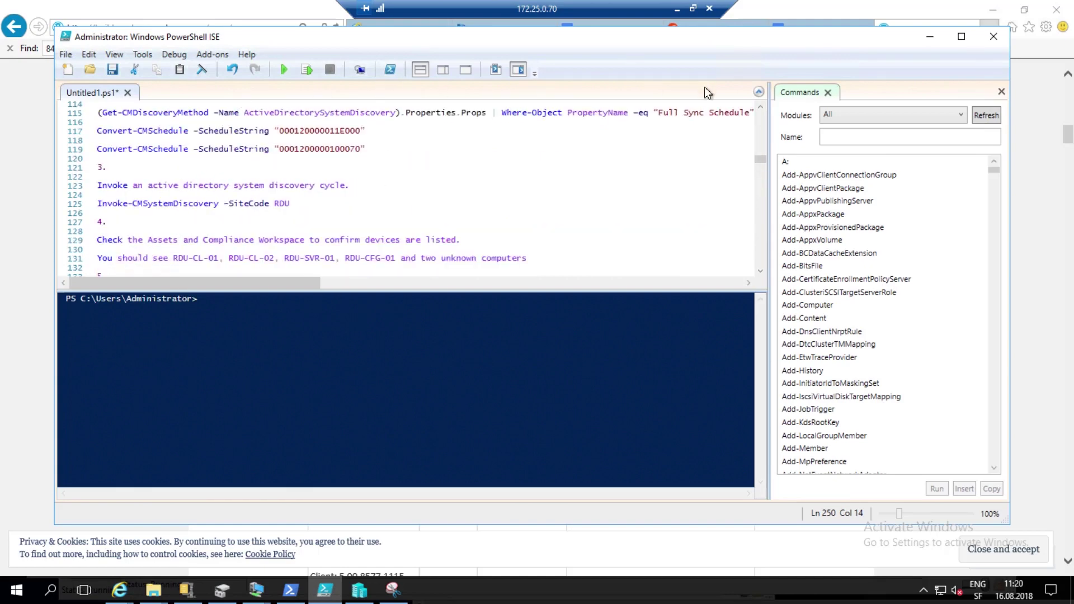
drag(761, 158, 760, 95)
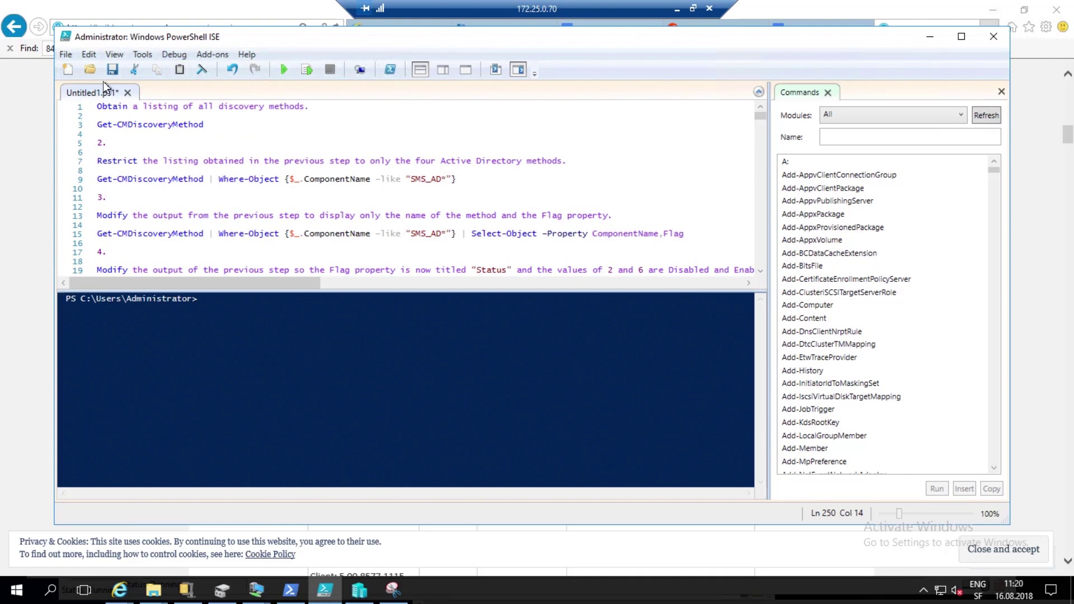
click(66, 70)
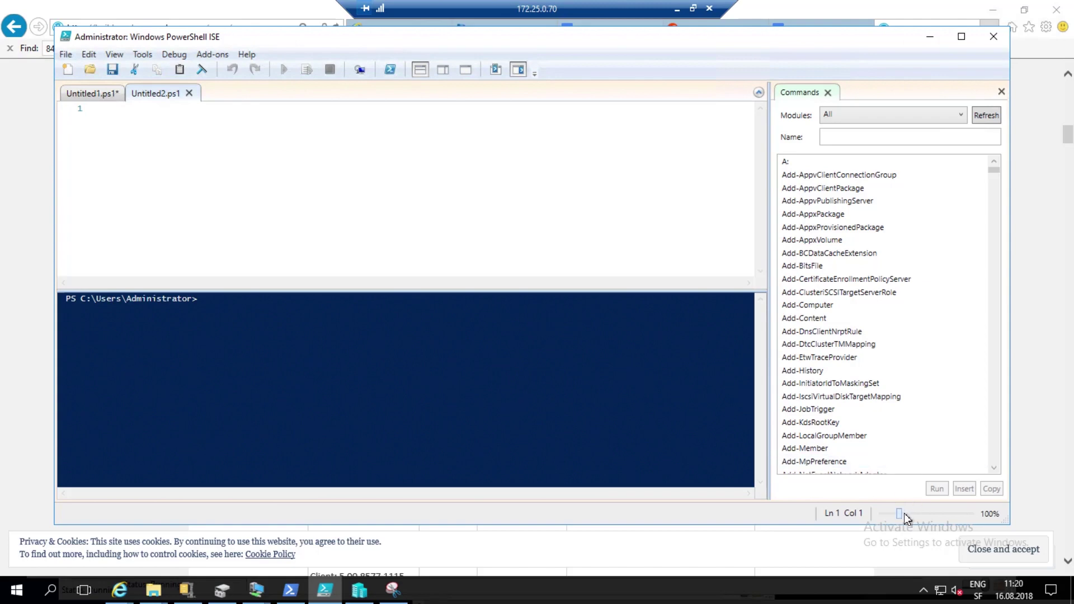
drag(904, 513, 910, 513)
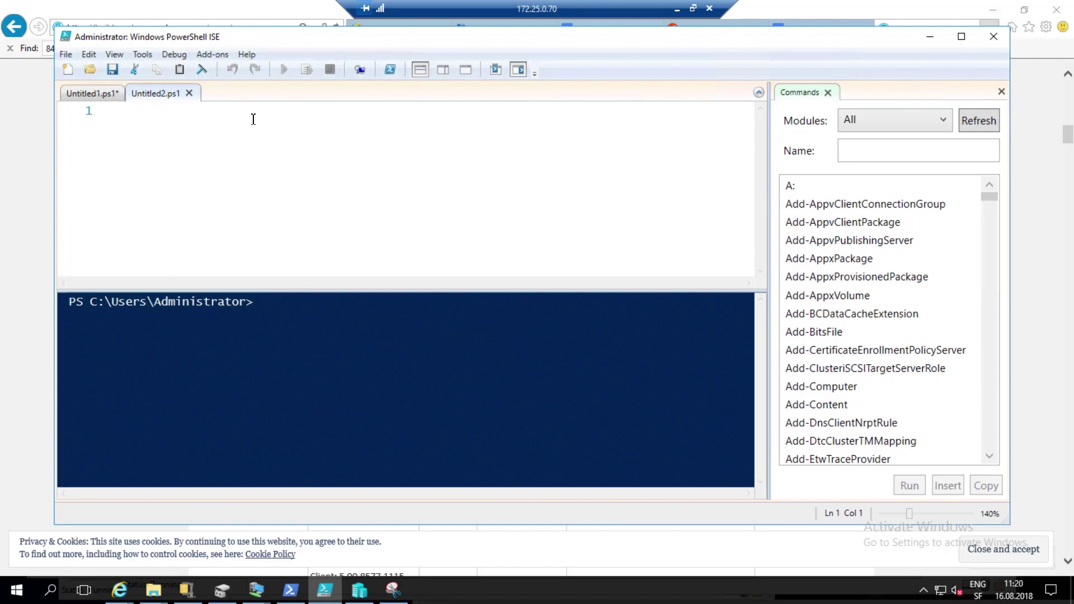
- Switch to the Windows PowerShell console and set its font size to 24
click(291, 590)
click(213, 220)
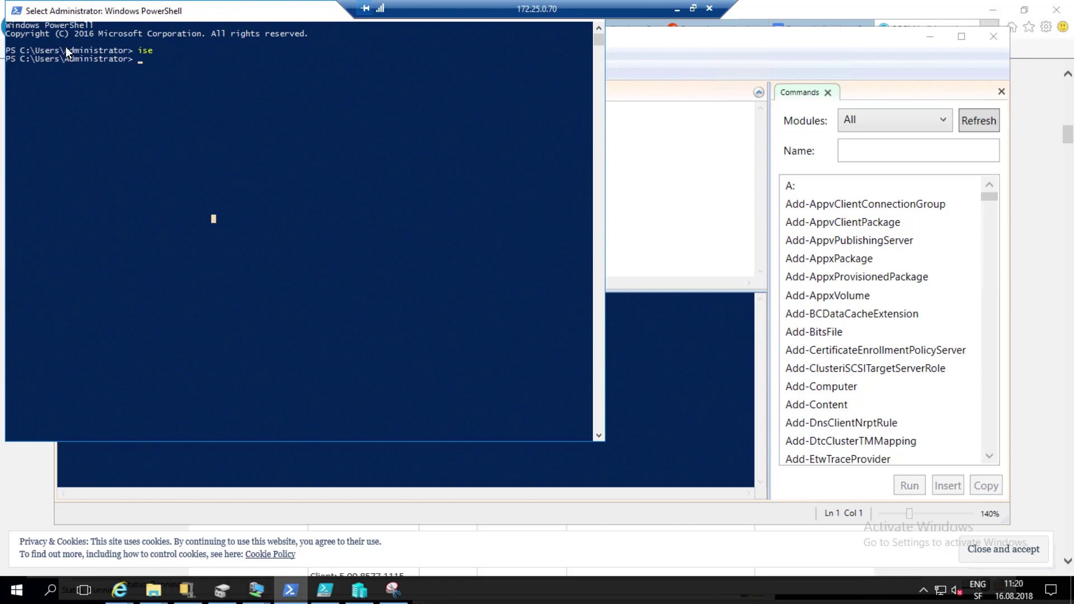
click(14, 15)
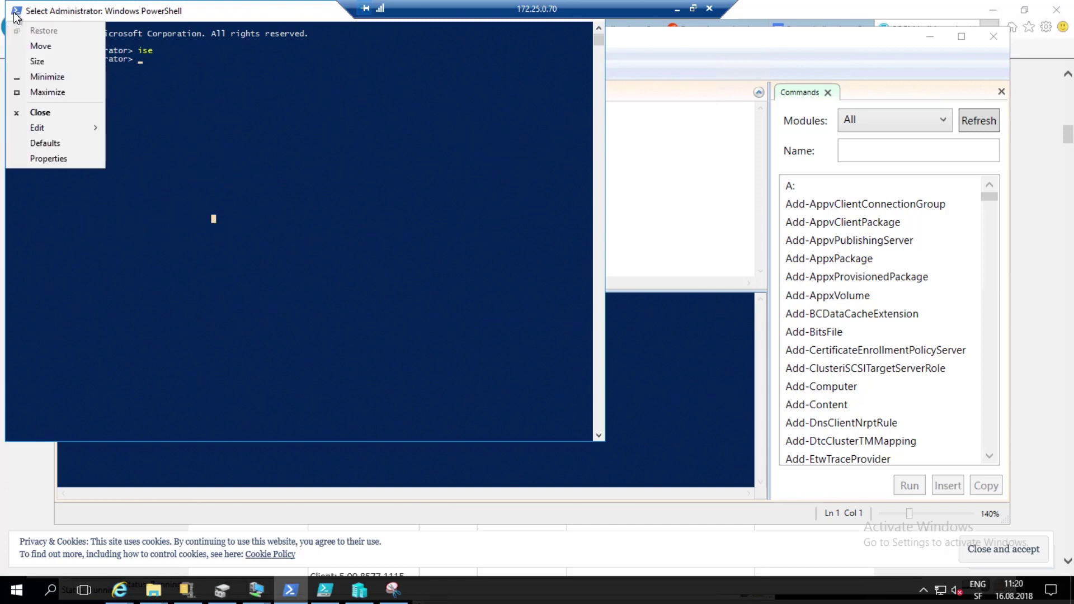
click(43, 158)
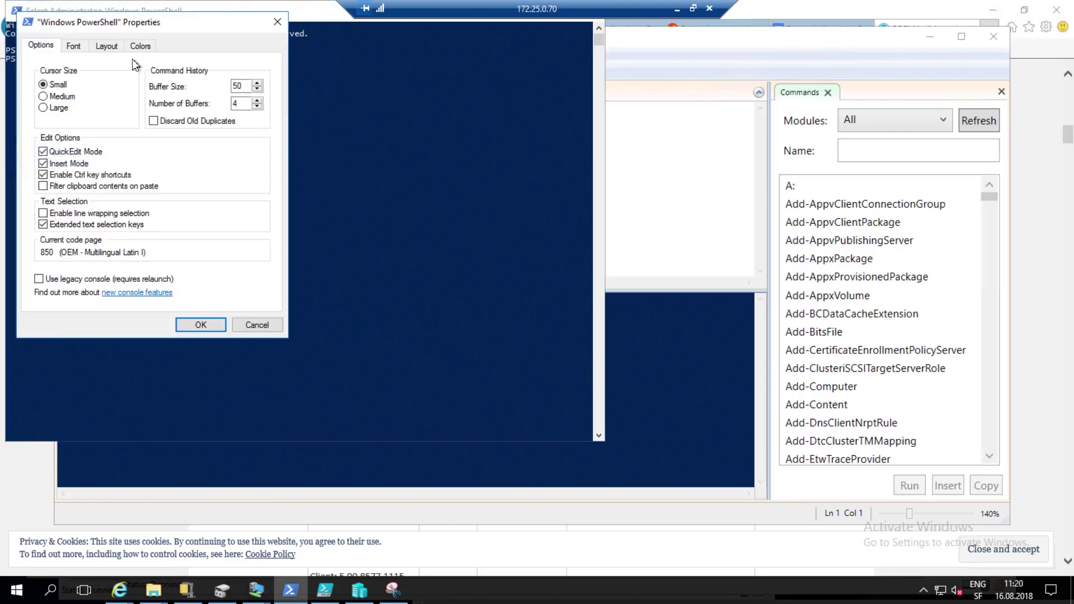
click(79, 46)
click(50, 138)
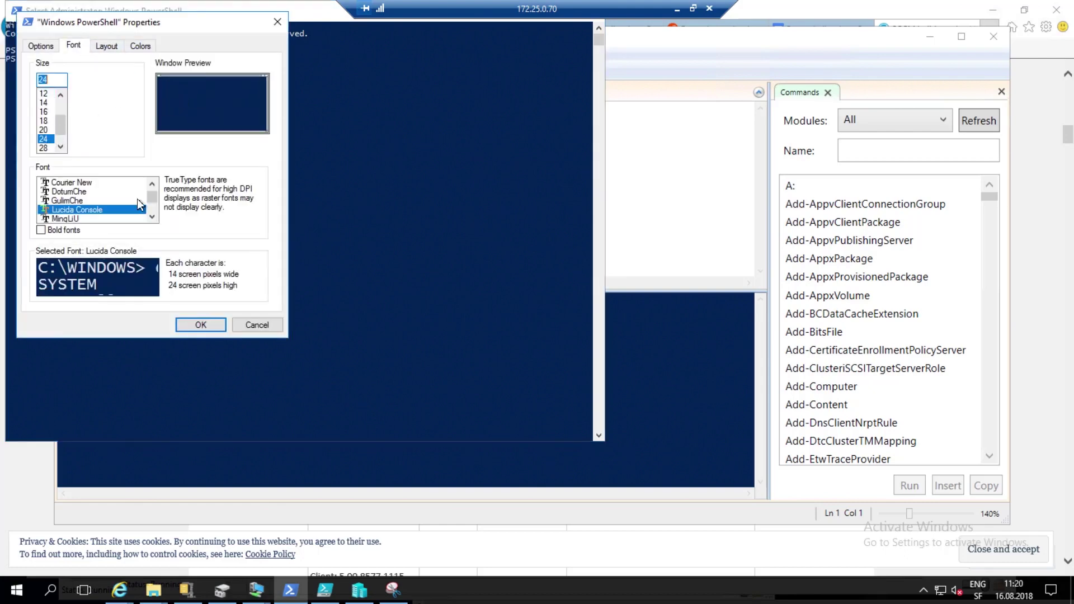
click(201, 324)
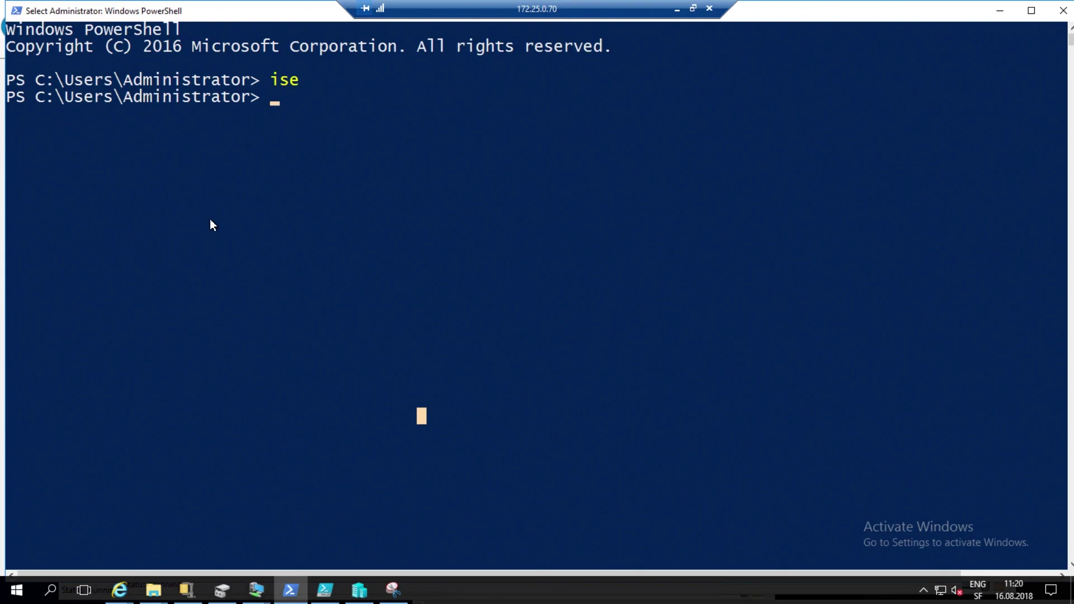
text(get-cmsi)
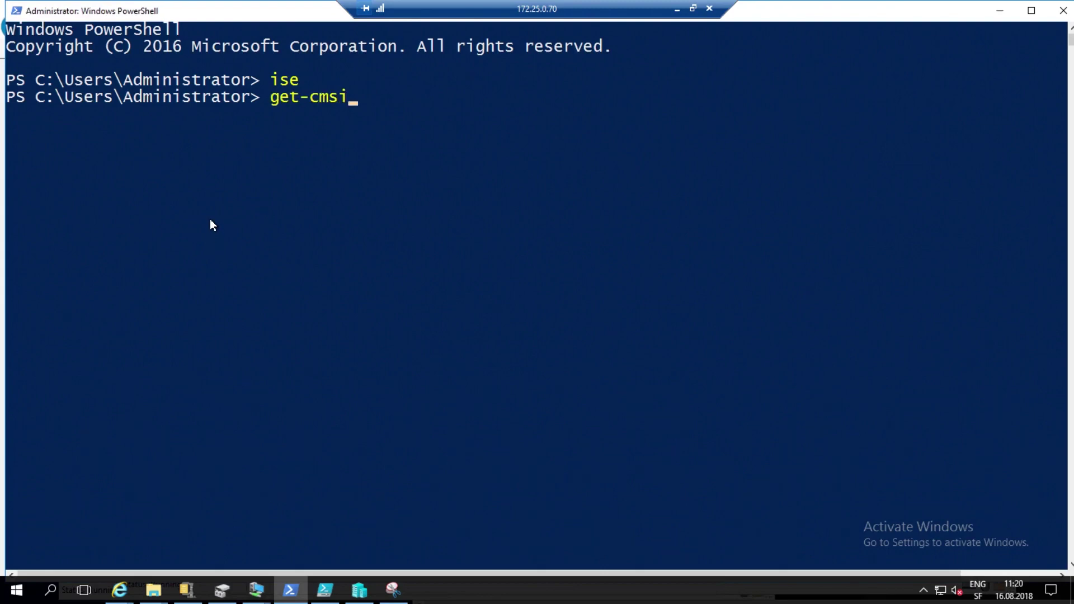
key(BackSpace)
key(BackSpace)
key(BackSpace)
key(BackSpace)
key(BackSpace)
key(BackSpace)
key(BackSpace)
key(BackSpace)
- Try to change to the s01: drive in the PowerShell console, and clear the screen
text(cd s01:)
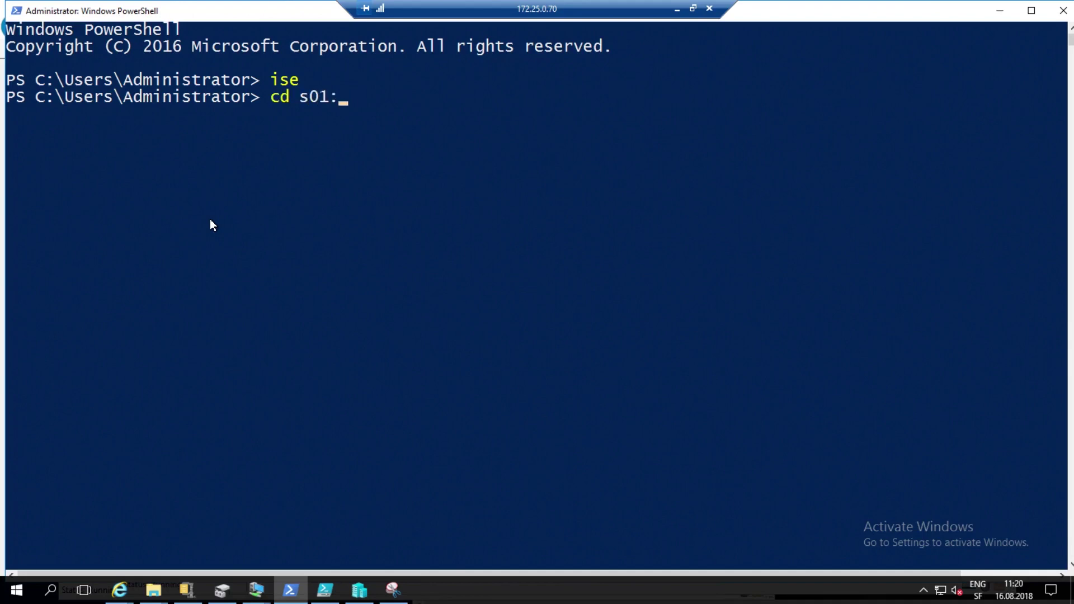
key(Return)
text(cls)
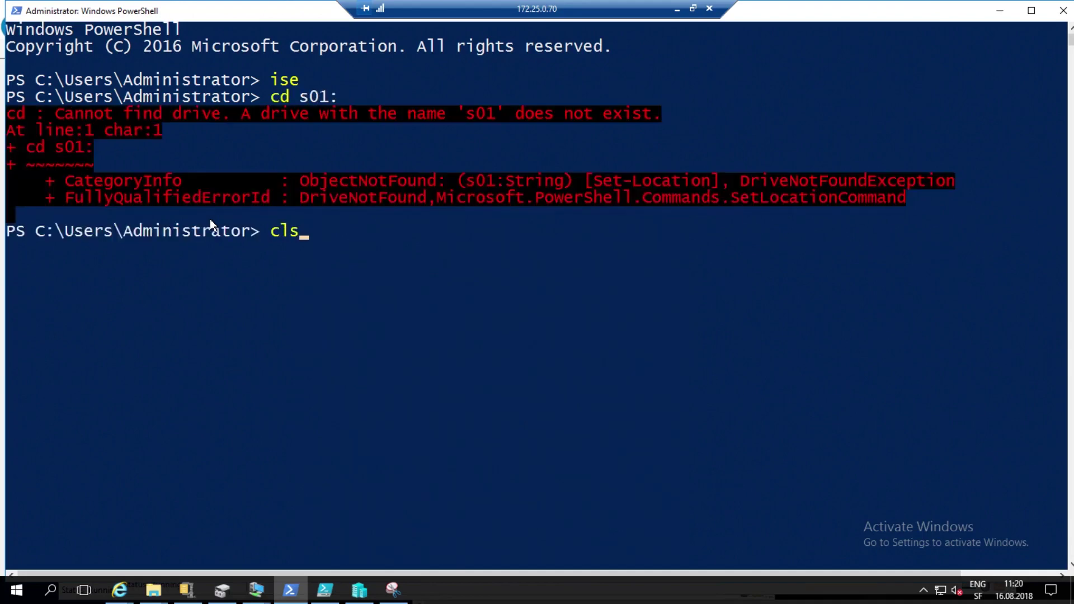
key(Return)
key(Return)
key(Return)
key(Return)
key(Return)
key(Return)
key(Return)
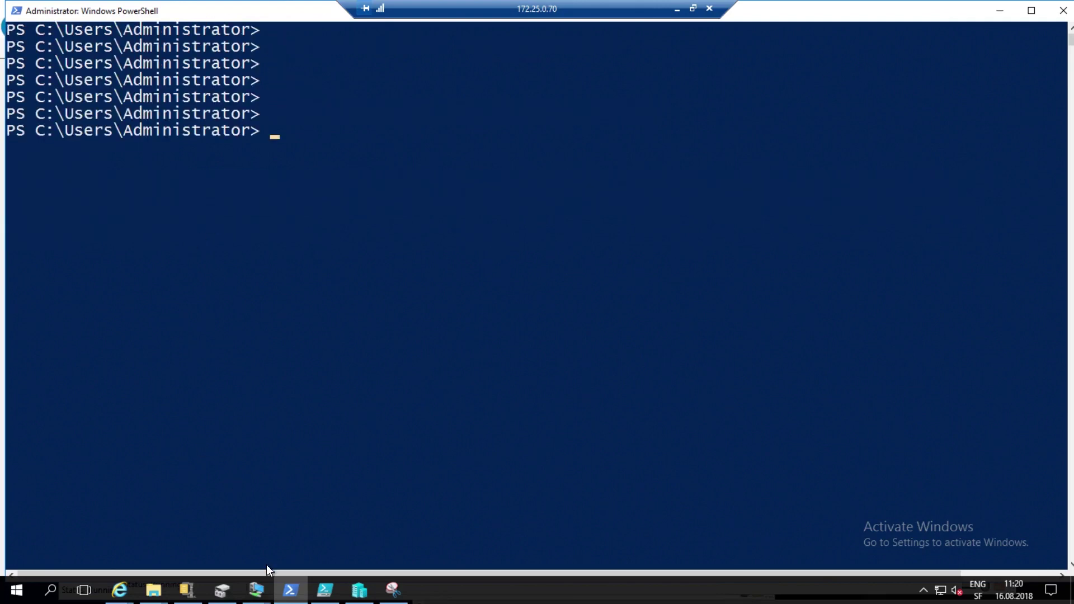
- Switch to the LON-CFG virtual machine and open Windows PowerShell there
click(255, 591)
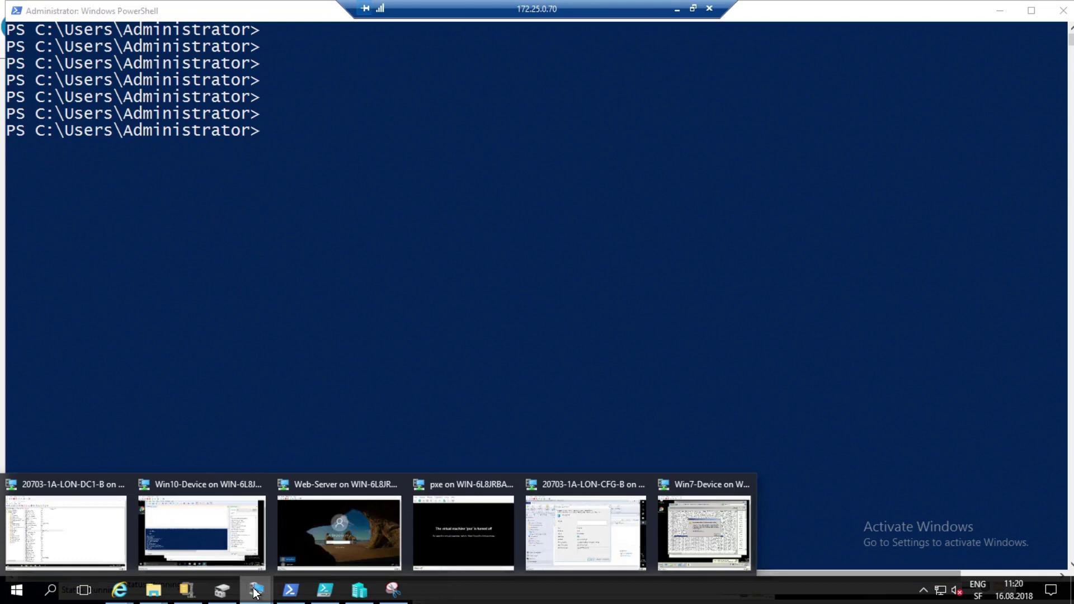
click(566, 539)
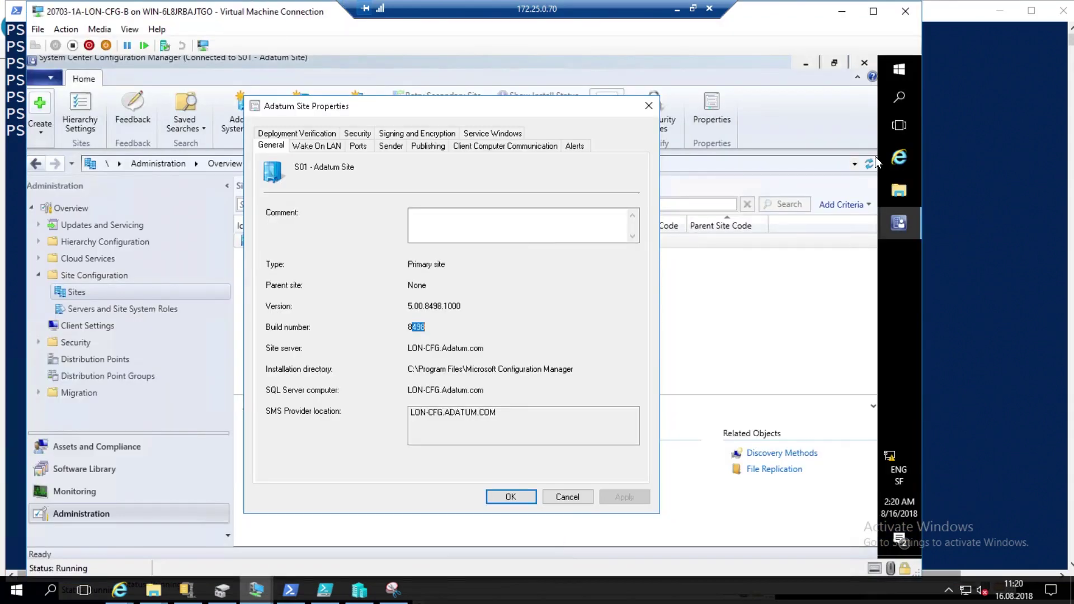
click(899, 70)
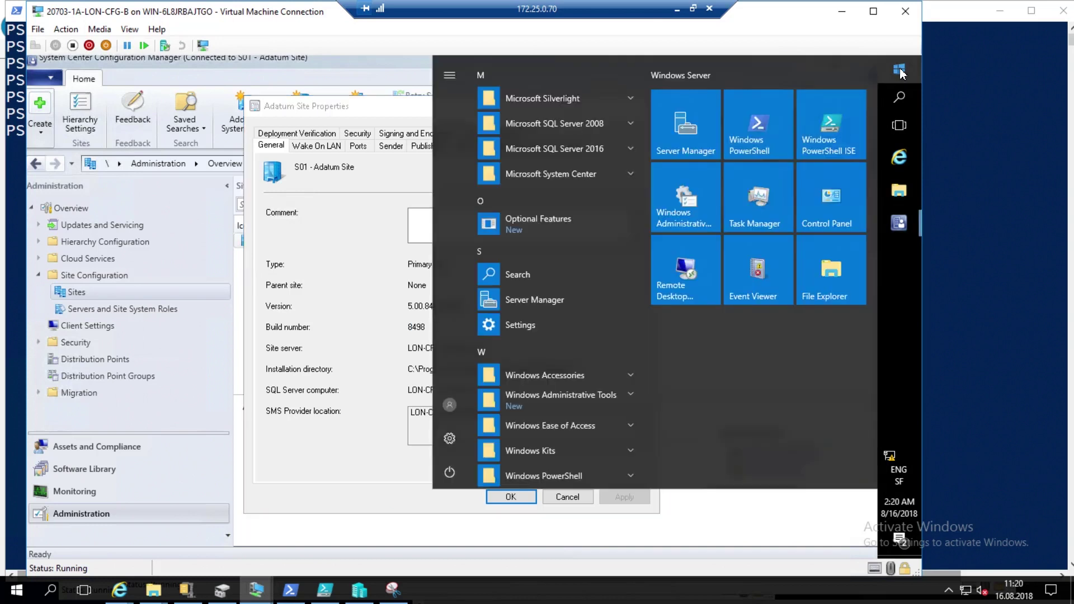
click(750, 131)
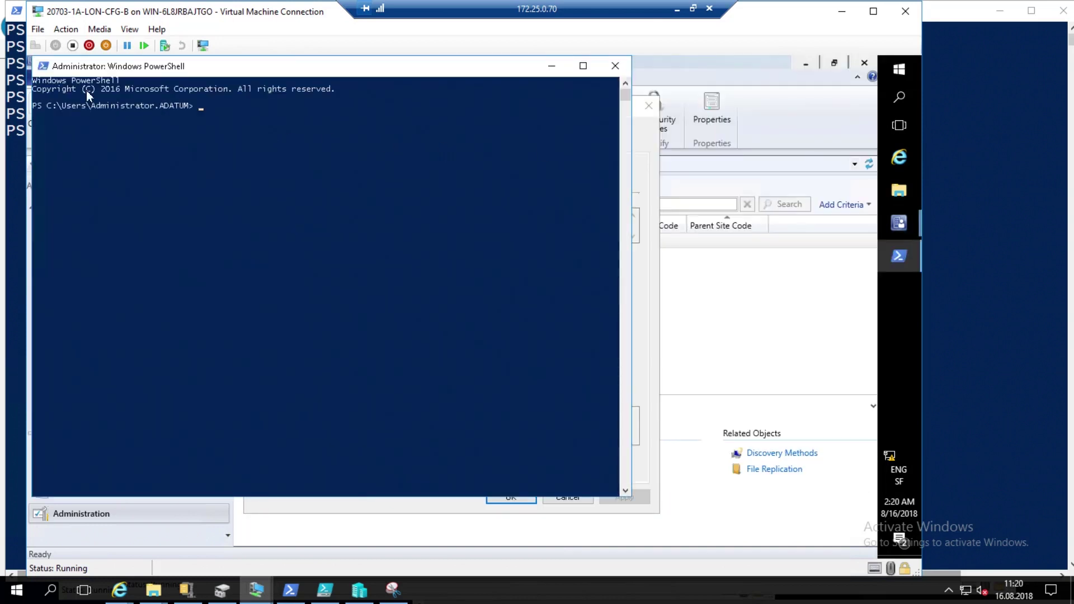
- Enlarge the font of the virtual machine's PowerShell console and change to the root of drive C: with cd\
click(43, 66)
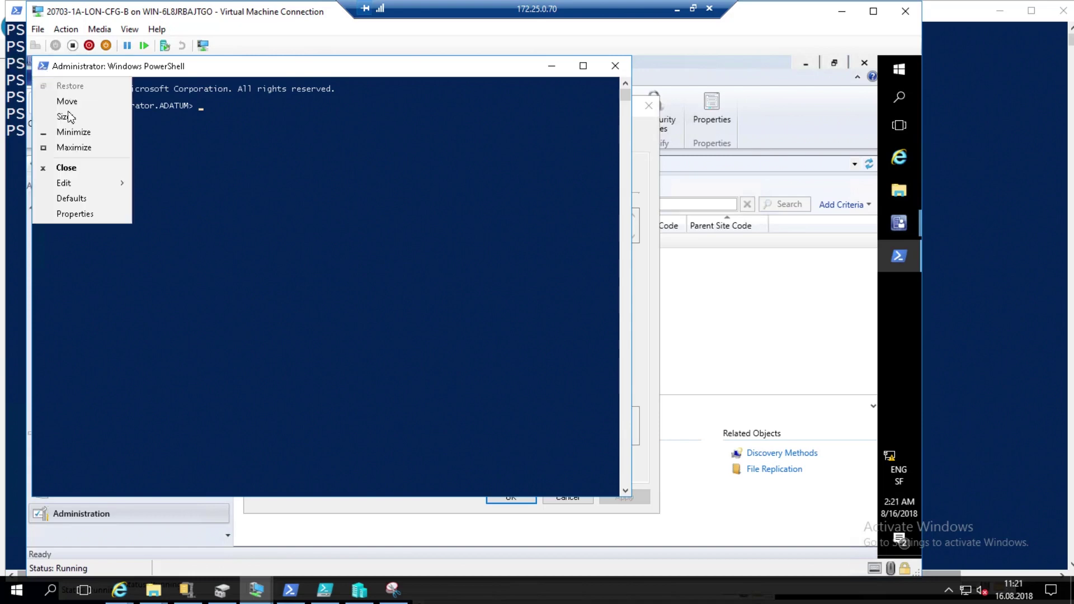
click(90, 215)
click(101, 101)
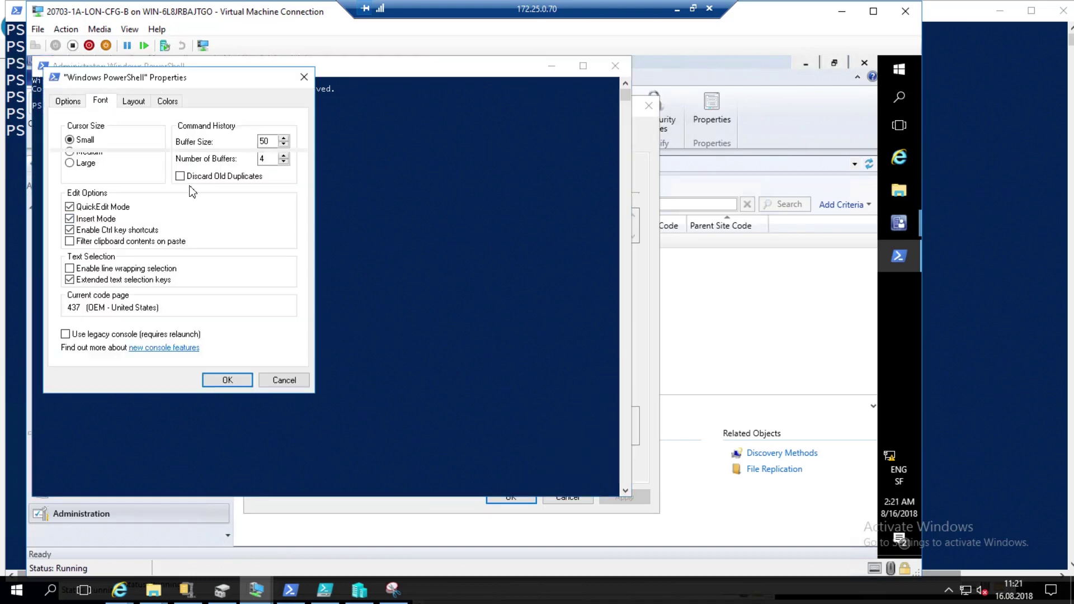
click(70, 194)
click(227, 379)
text(cd\)
key(Return)
text(csd)
key(BackSpace)
key(BackSpace)
key(BackSpace)
key(BackSpace)
text(get-cmsi)
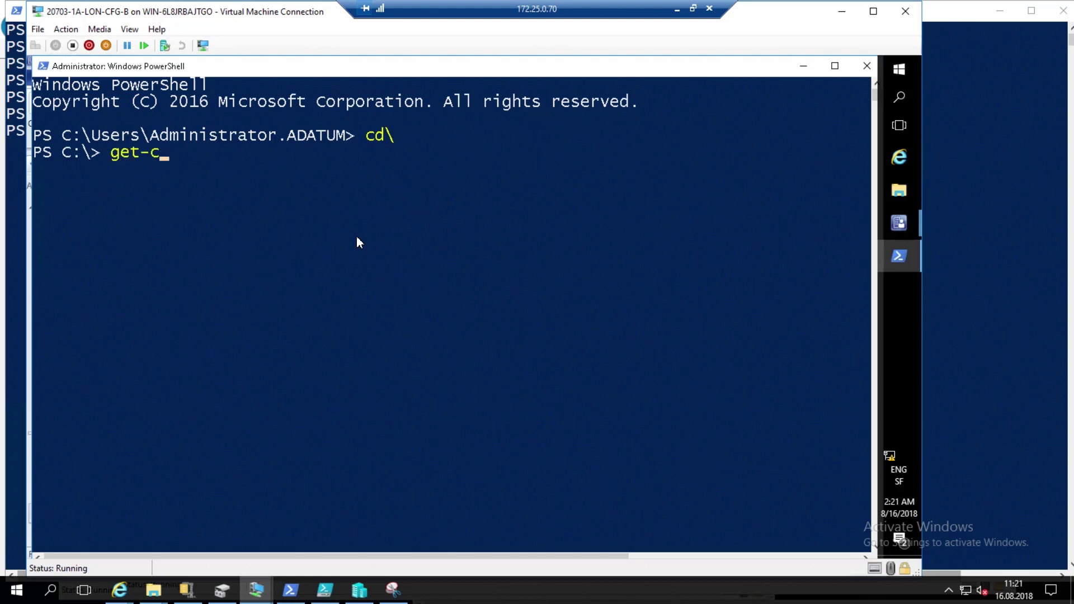
key(BackSpace)
key(Tab)
key(BackSpace)
key(BackSpace)
key(BackSpace)
key(BackSpace)
key(BackSpace)
key(BackSpace)
key(BackSpace)
key(BackSpace)
key(BackSpace)
key(BackSpace)
key(BackSpace)
key(BackSpace)
key(BackSpace)
key(BackSpace)
- List the available modules with get-module -ListAvailable, examine the output from its beginning, and clear the screen with cls
text(get-module -ListAvailable)
key(Return)
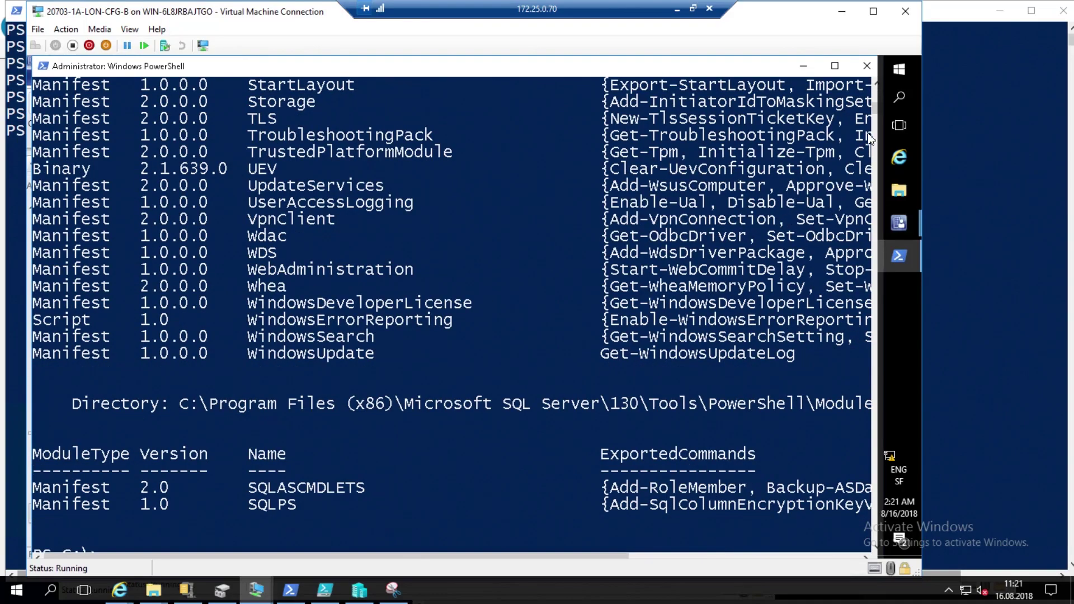
click(876, 88)
drag(876, 89, 876, 90)
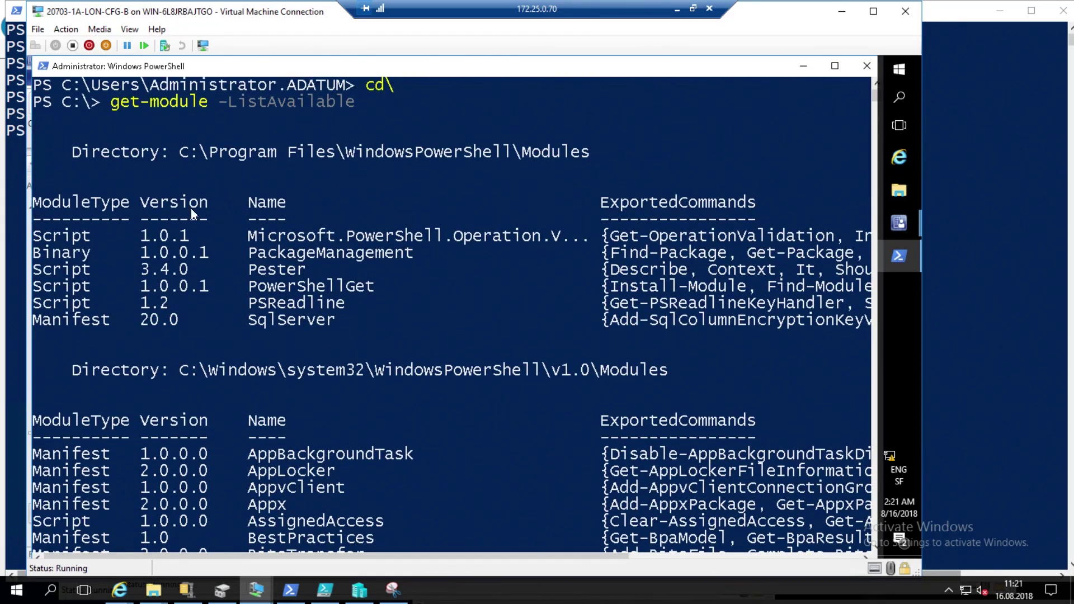
click(339, 189)
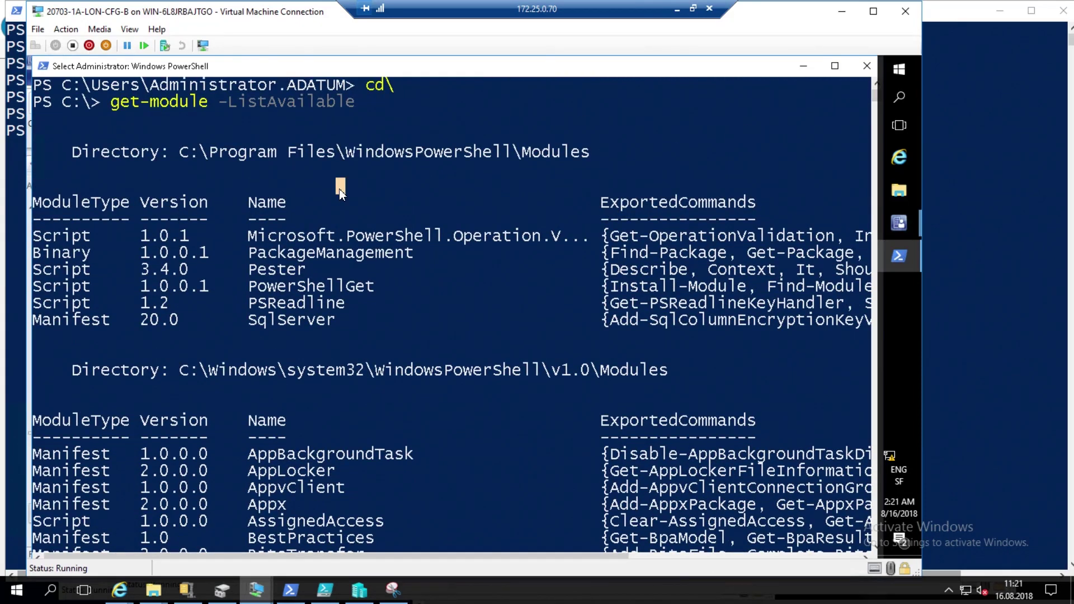
key(Escape)
text(cls)
key(Return)
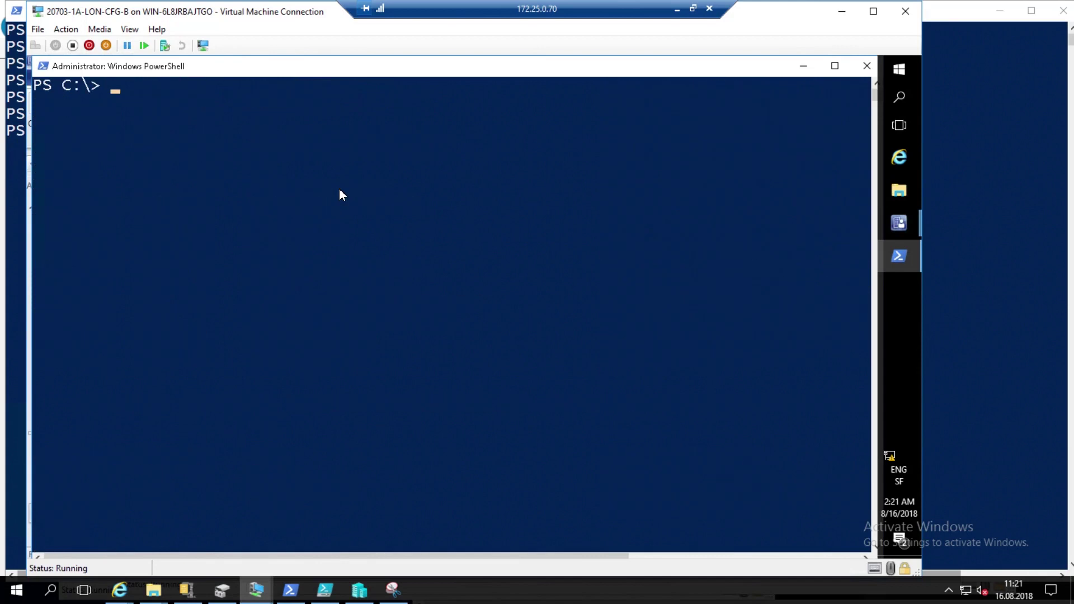
- Enter an import-module command with the path 'C:\Program Files (x86)\' in the virtual machine's PowerShell console
text(impo)
text(rtr)
key(BackSpace)
key(BackSpace)
text(t-mo)
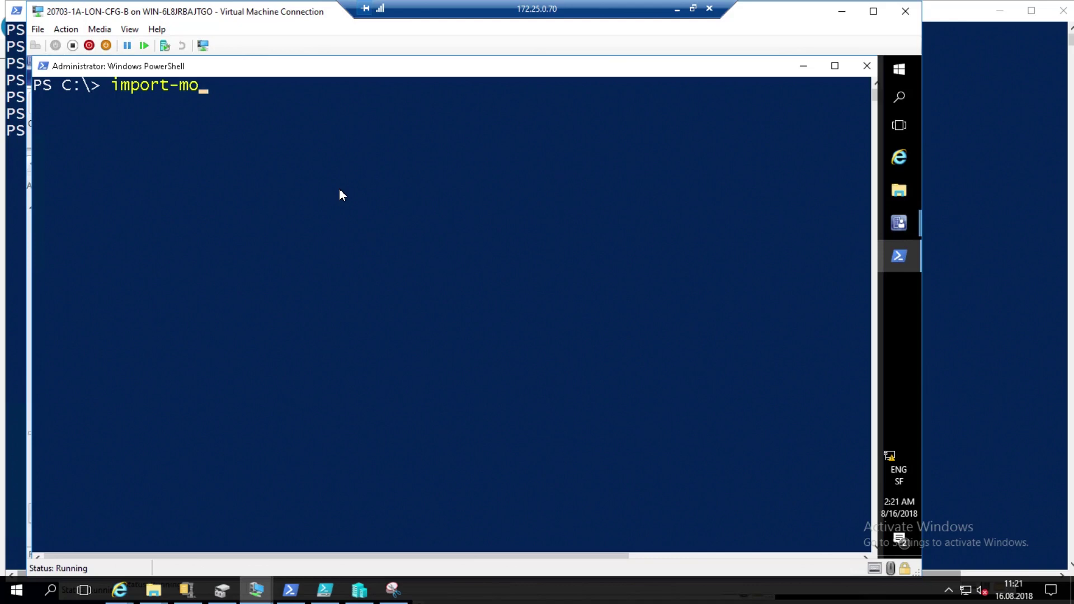
text(dule c:\pro)
key(Tab)
key(Tab)
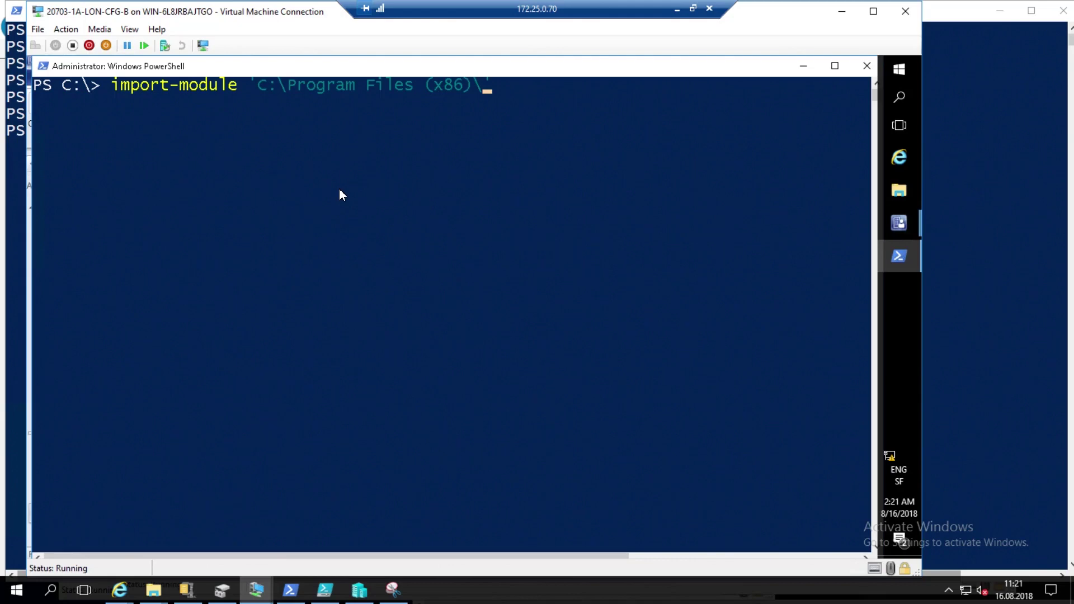
text(sys)
key(BackSpace)
key(BackSpace)
key(BackSpace)
text(con)
key(Tab)
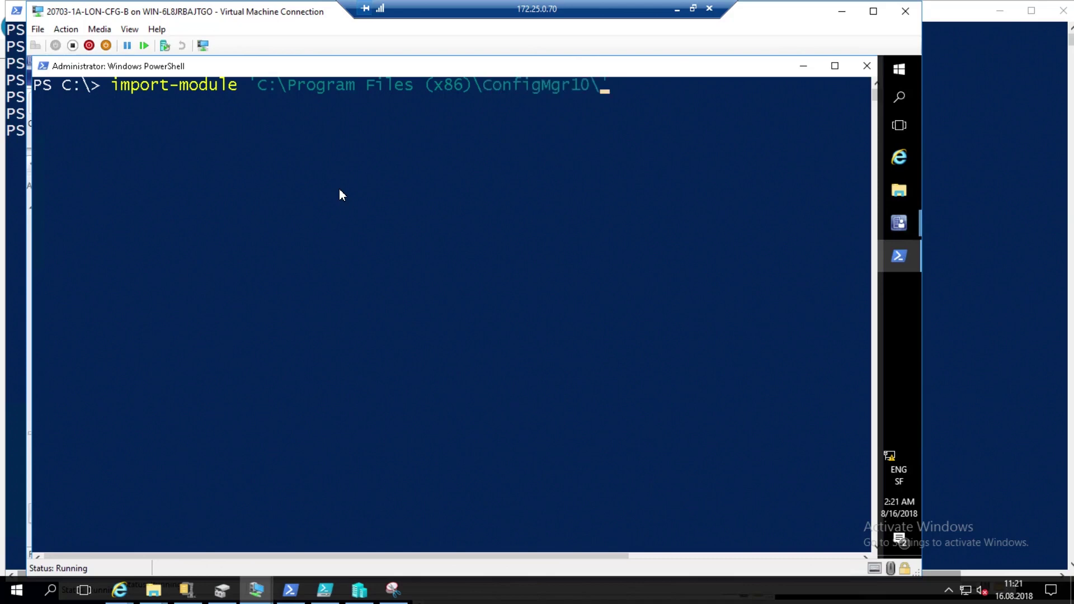
key(BackSpace)
key(BackSpace)
key(BackSpace)
key(BackSpace)
key(BackSpace)
key(BackSpace)
key(BackSpace)
key(BackSpace)
key(BackSpace)
key(BackSpace)
key(BackSpace)
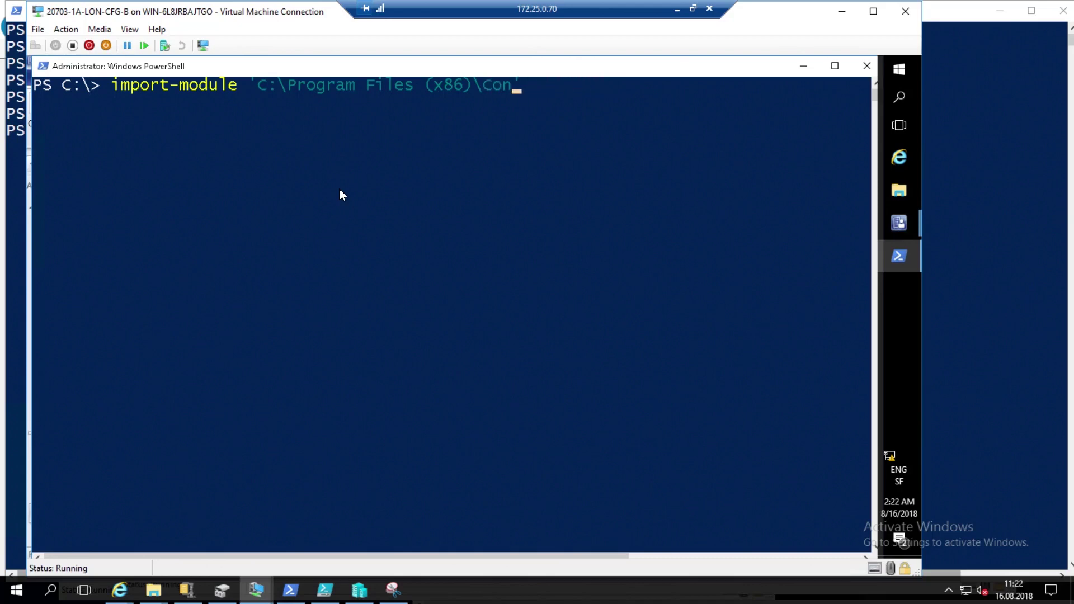
key(BackSpace)
- Extend the import-module path to 'C:\Program Files (x86)\Microsoft Configuration Manager\AdminConsole\bin\'
text(mic)
key(Tab)
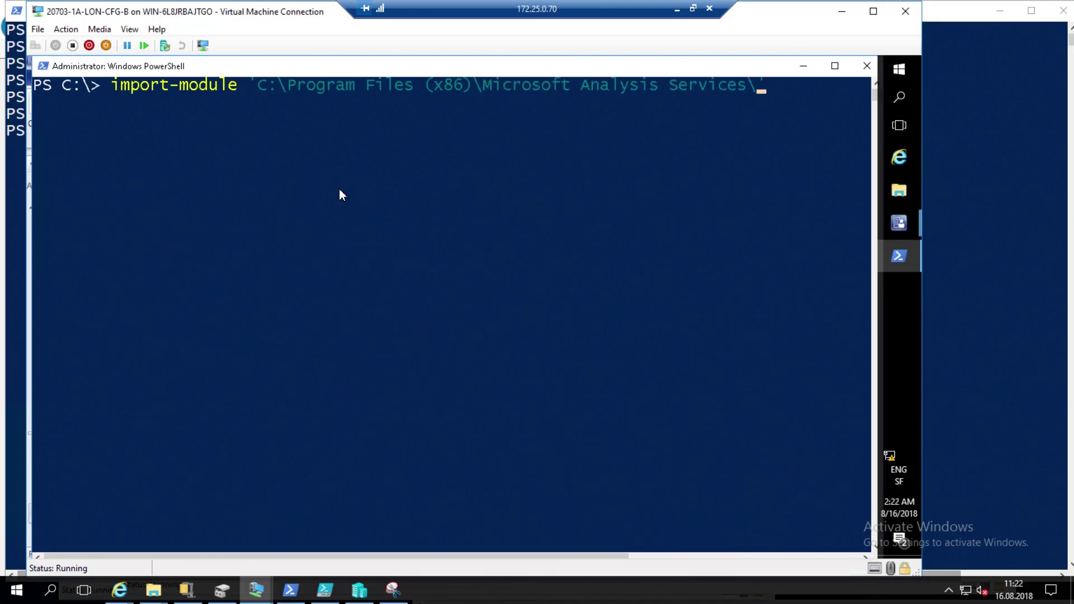
key(Tab)
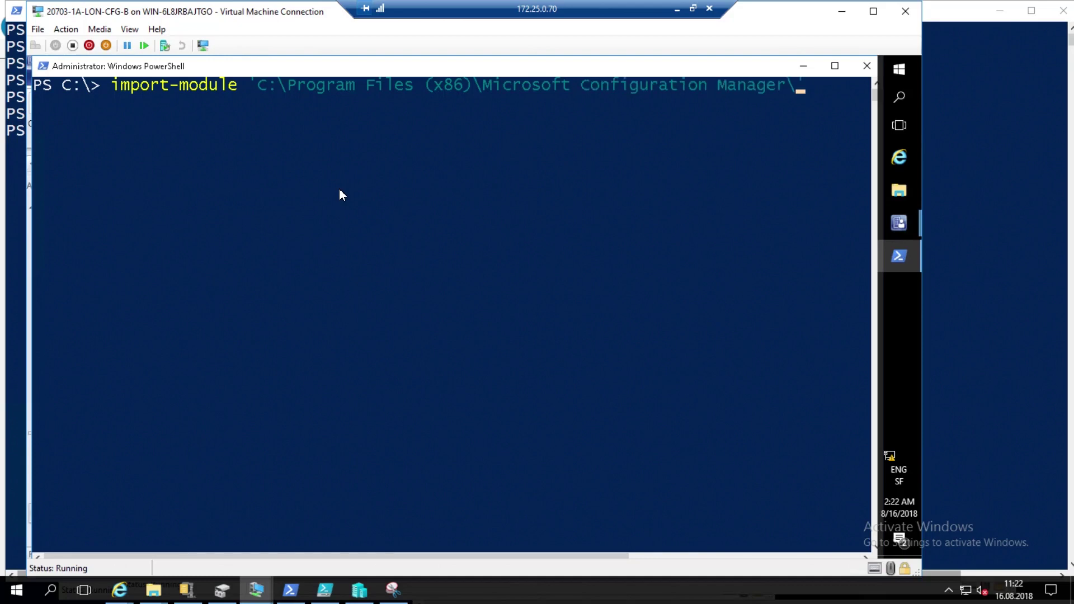
text(Ad)
key(Tab)
text(b)
key(Tab)
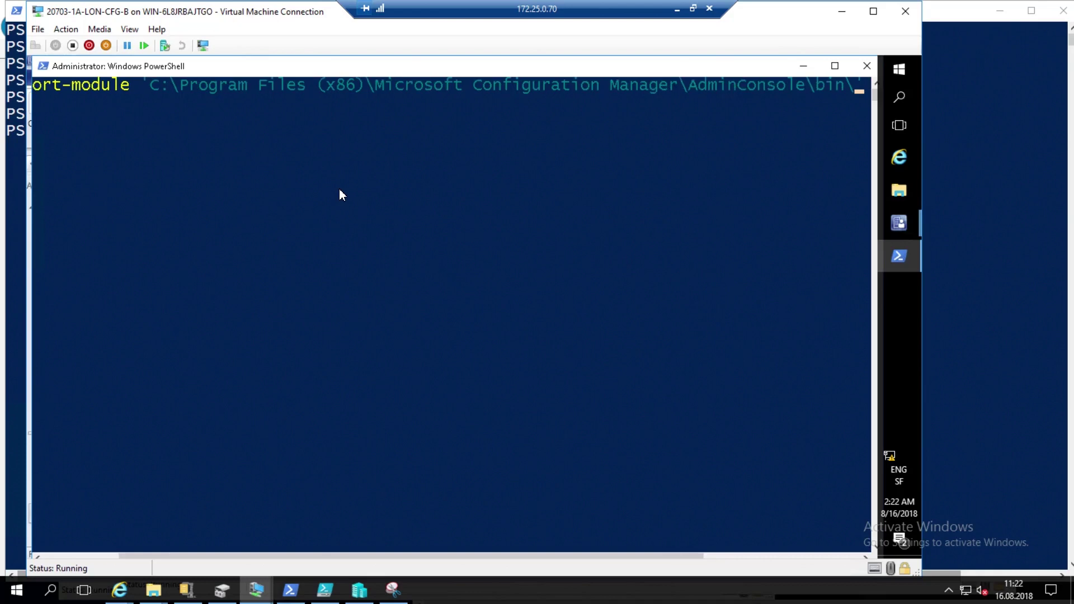
- Maximize the console, complete the path with ConfigurationManager\ConfigurationManager.psd1, and run the import-module command
click(835, 66)
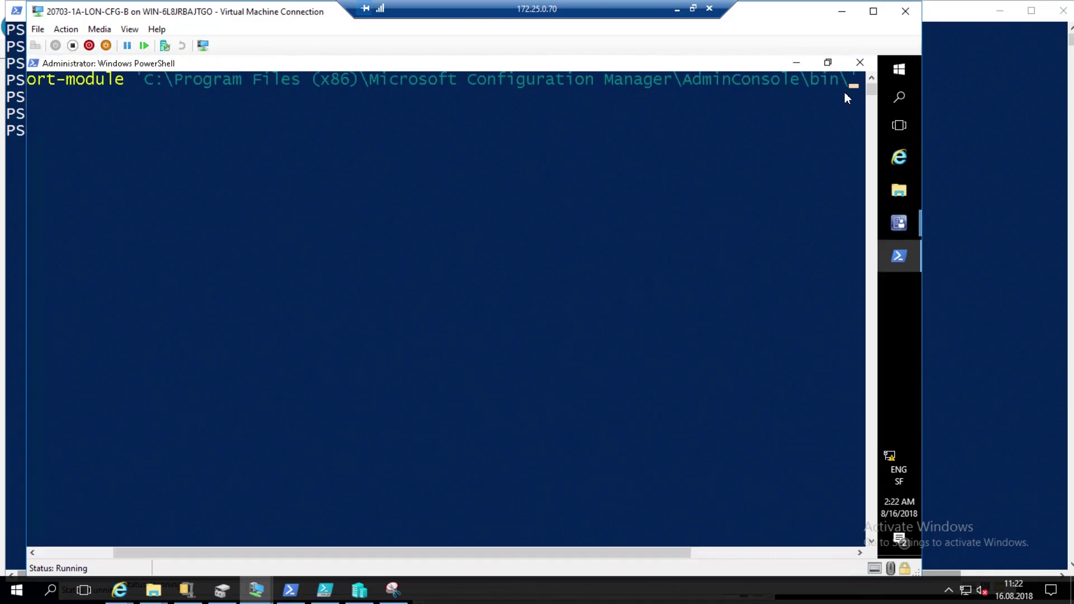
text(C)
key(Tab)
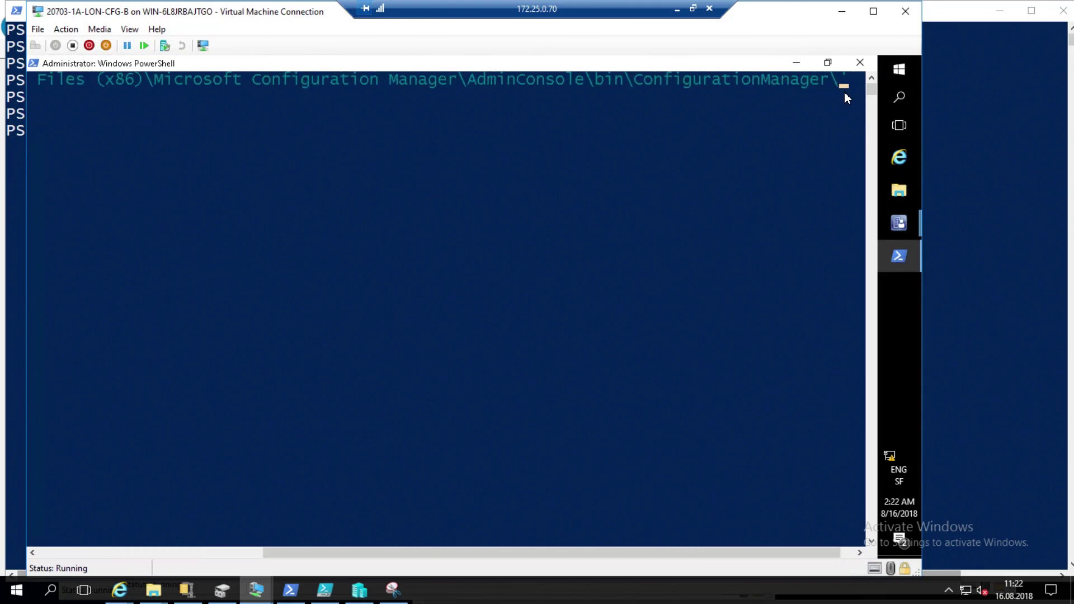
key(Return)
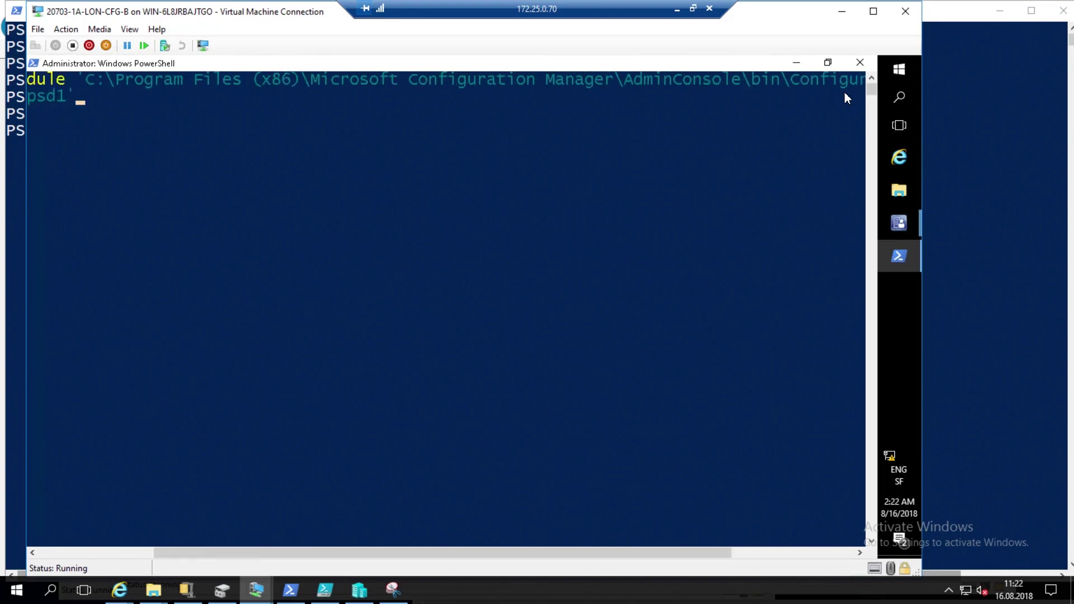
drag(535, 550, 314, 541)
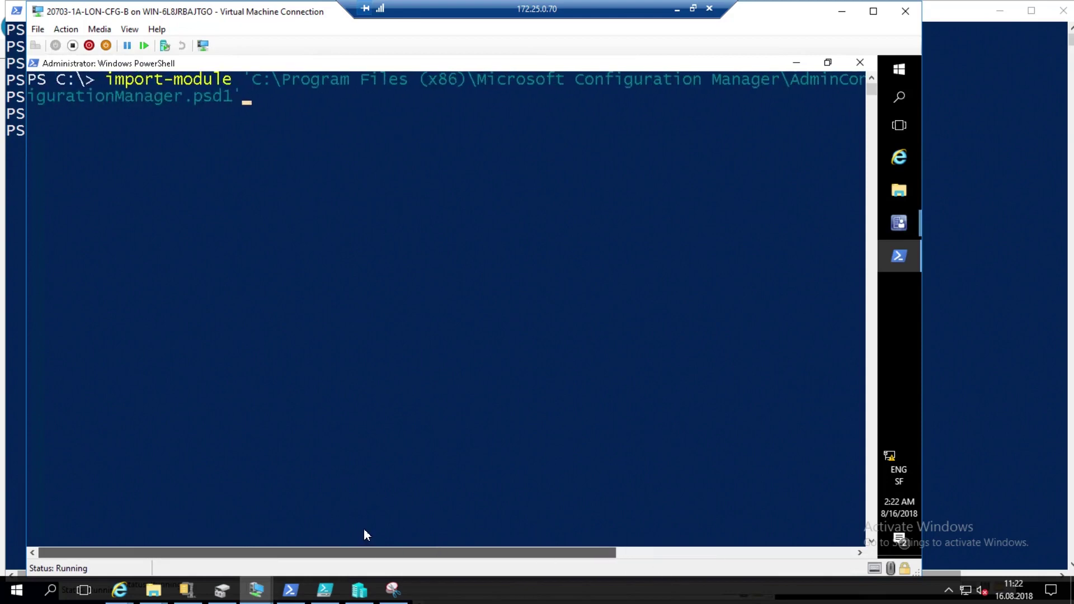
scroll(432, 542, right, 1)
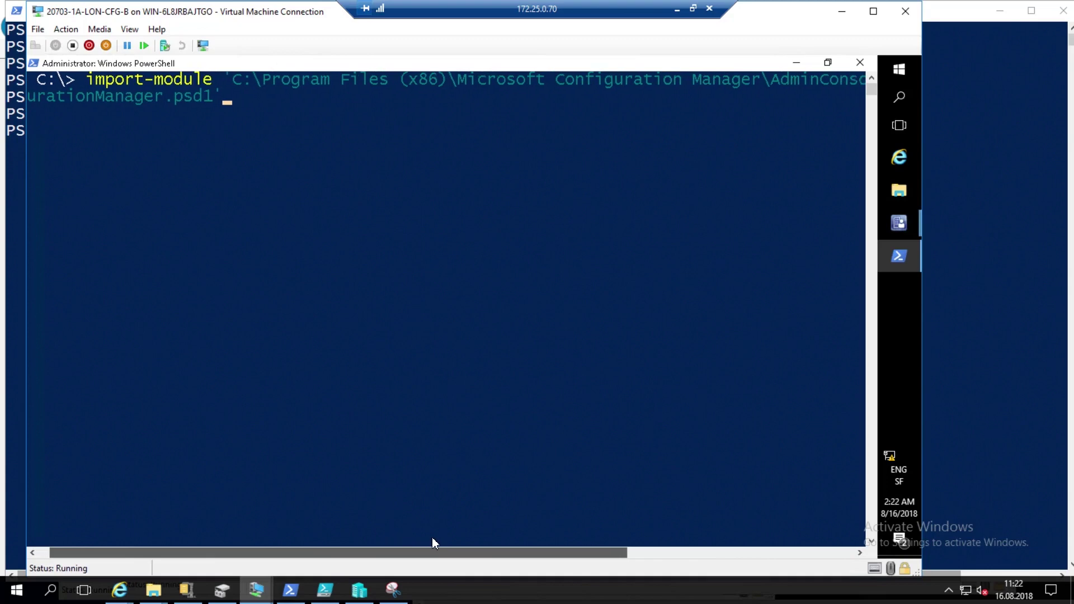
scroll(448, 536, right, 10)
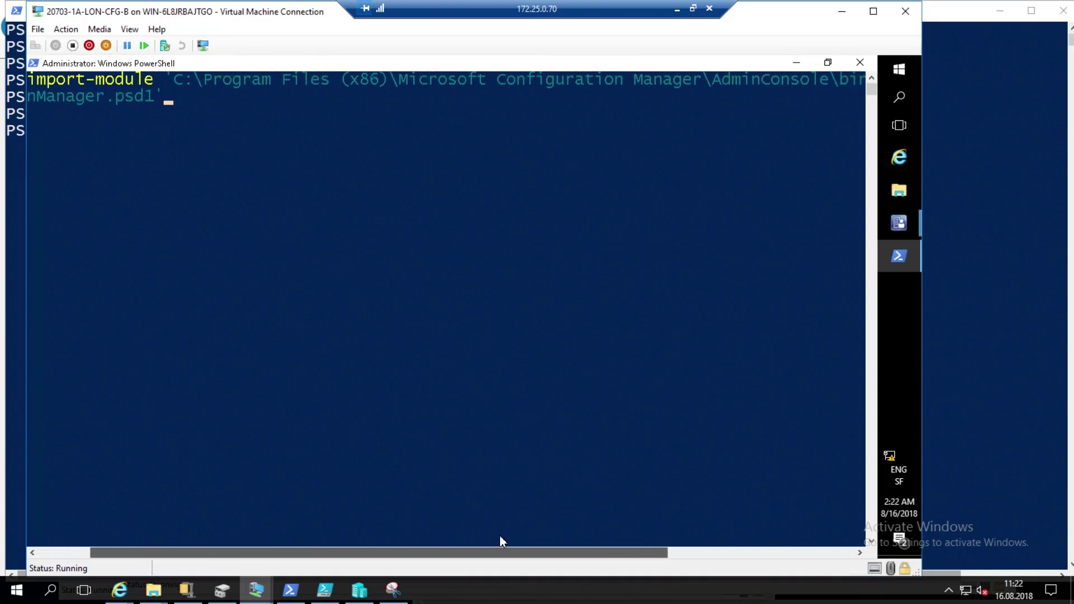
scroll(532, 535, right, 12)
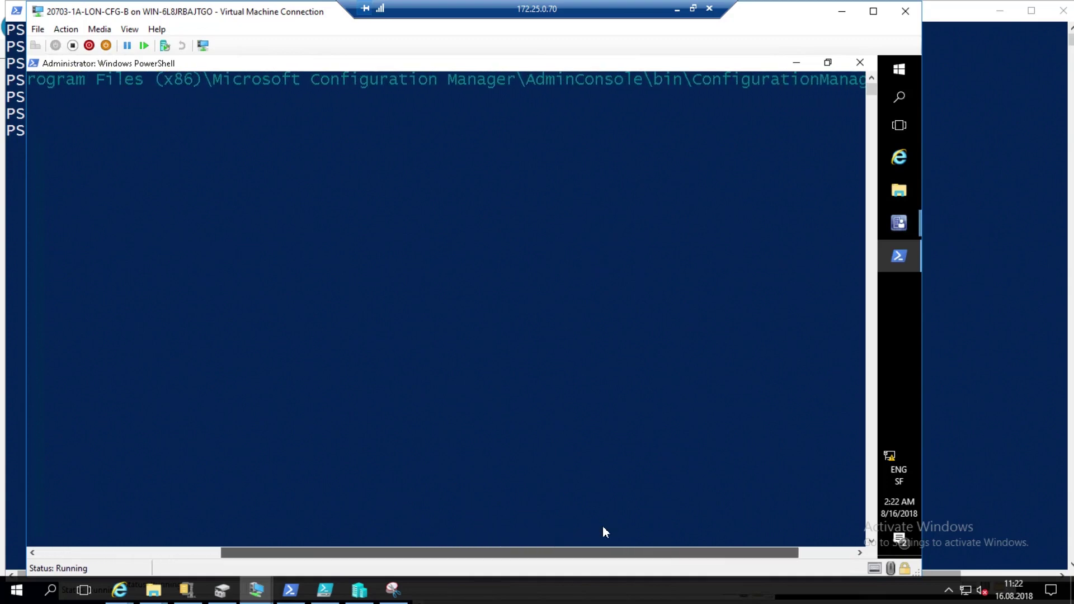
scroll(671, 526, right, 3)
scroll(623, 521, left, 15)
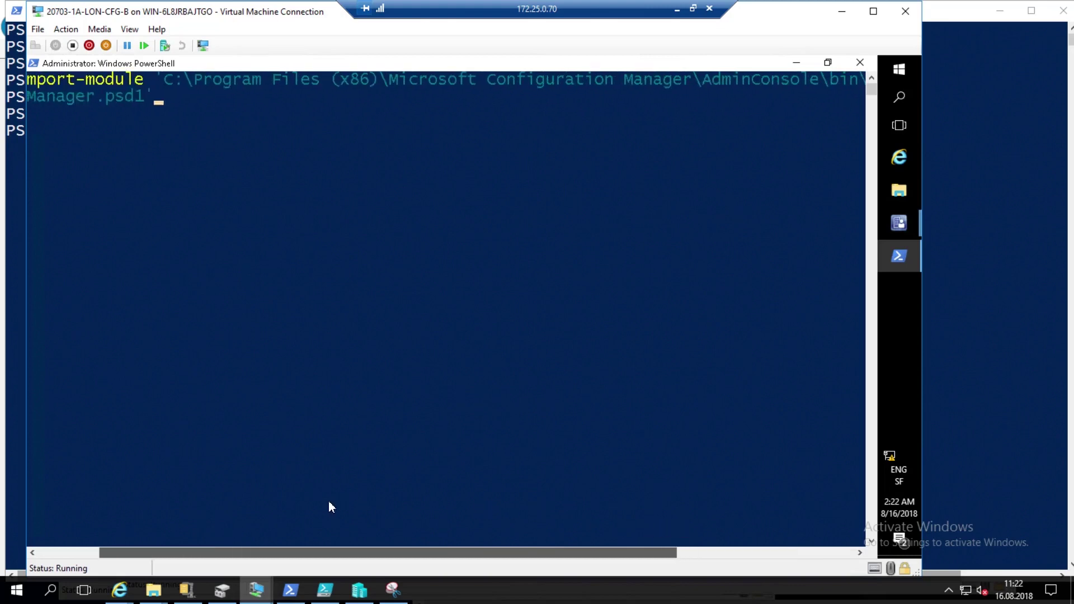
key(Return)
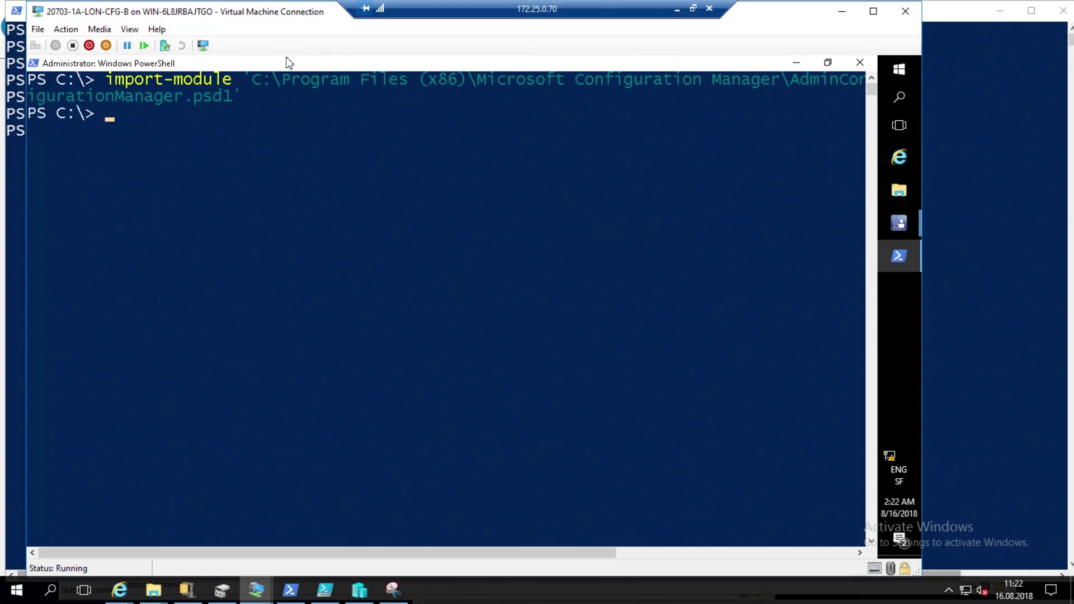
- Write the list of available modules to a text file with get-module -ListAvailable | out-file c:\modudes.txt
text(get-mopdu)
key(BackSpace)
key(BackSpace)
key(BackSpace)
text(dule -ListAvailable)
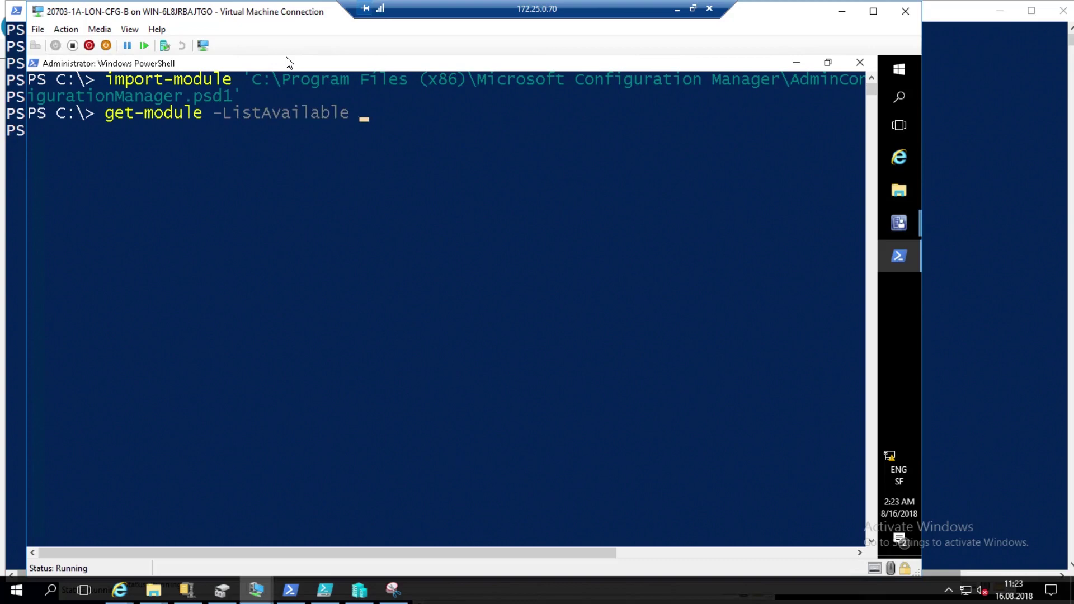
text( | out-file c)
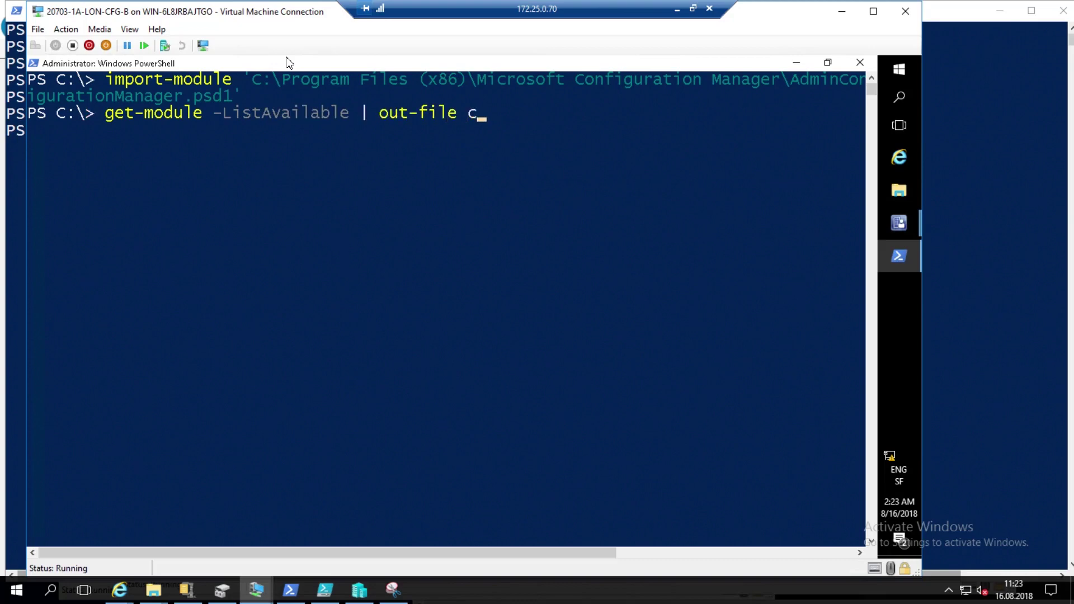
text(:\modules)
key(BackSpace)
key(BackSpace)
key(BackSpace)
text(des)
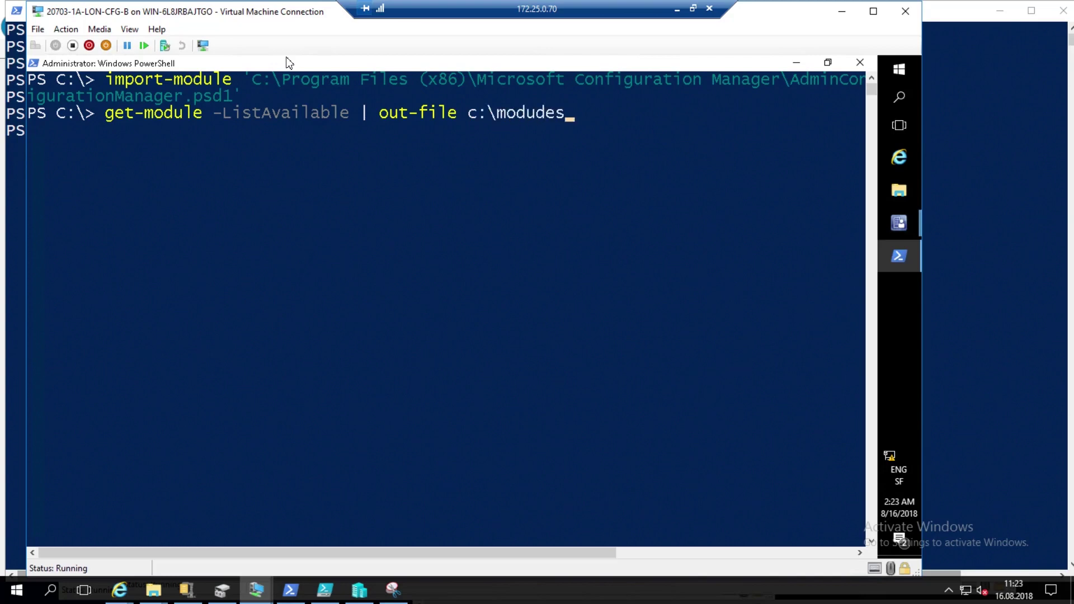
text(.txt)
key(Return)
- Open modudes.txt with notepad.exe, examine the module list for the Configuration Manager module, and close the file
text(n)
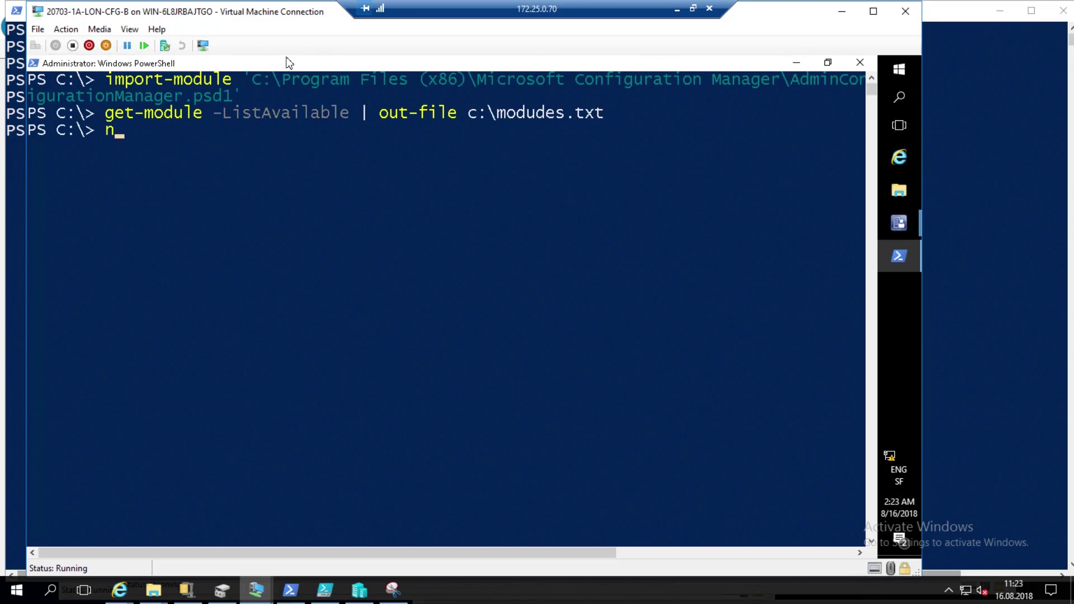
text(otepad.exe mod)
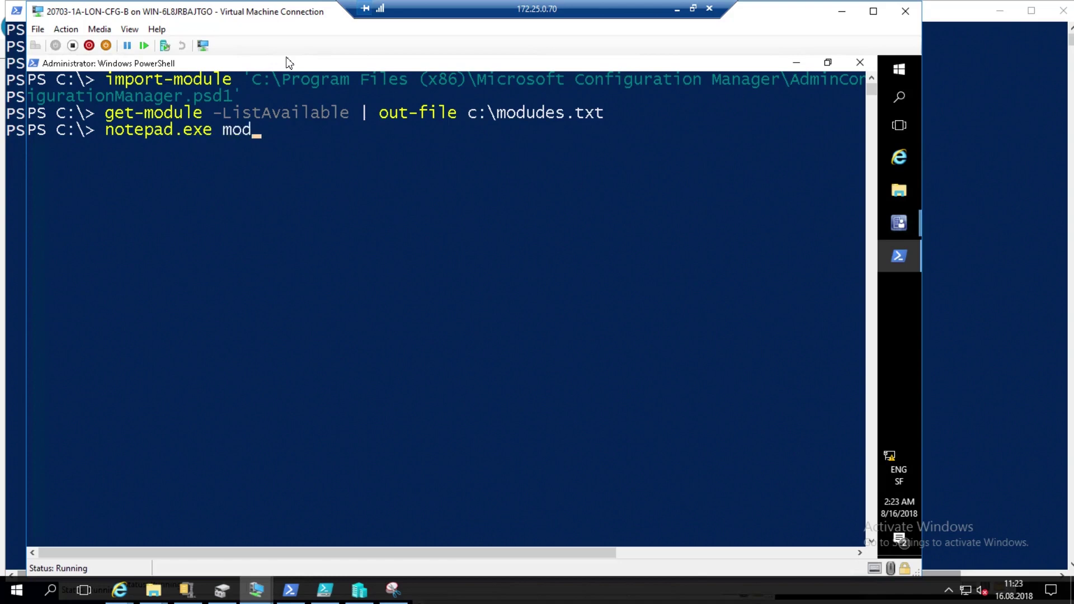
key(Tab)
key(Return)
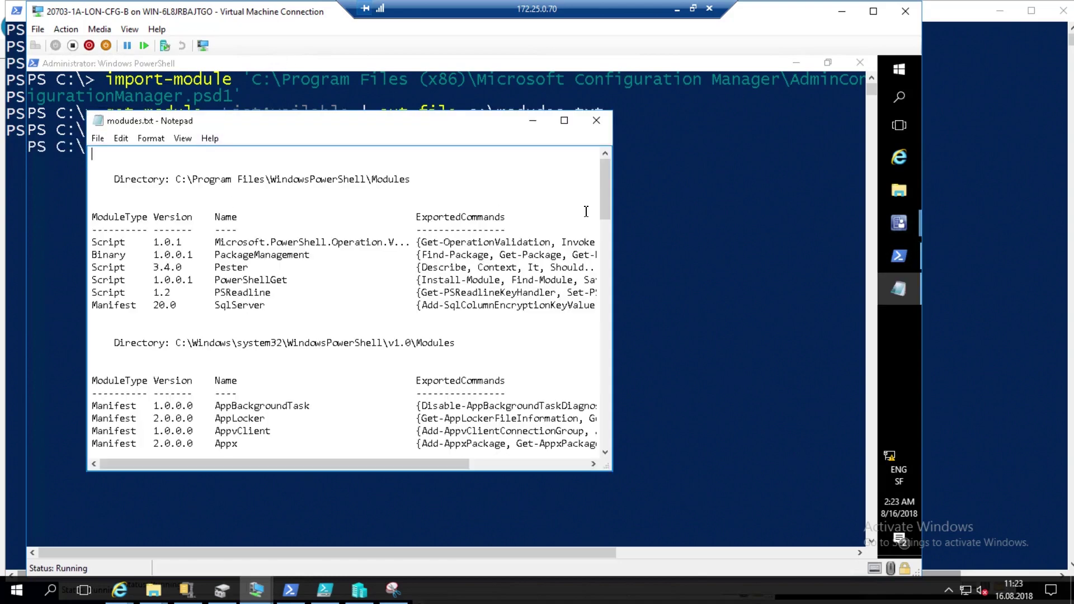
scroll(606, 192, down, 10)
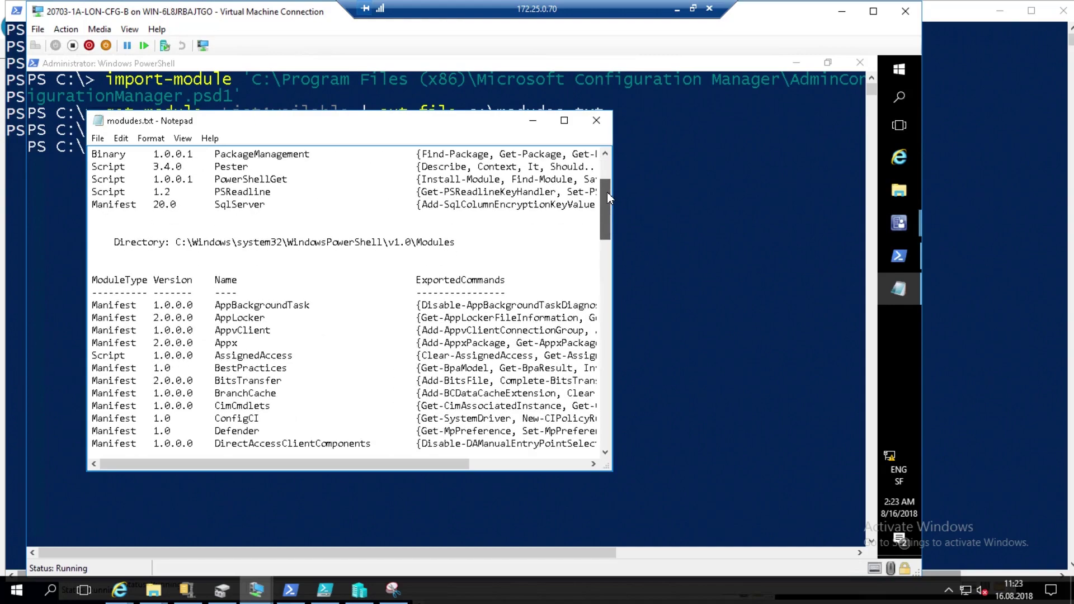
scroll(604, 319, down, 20)
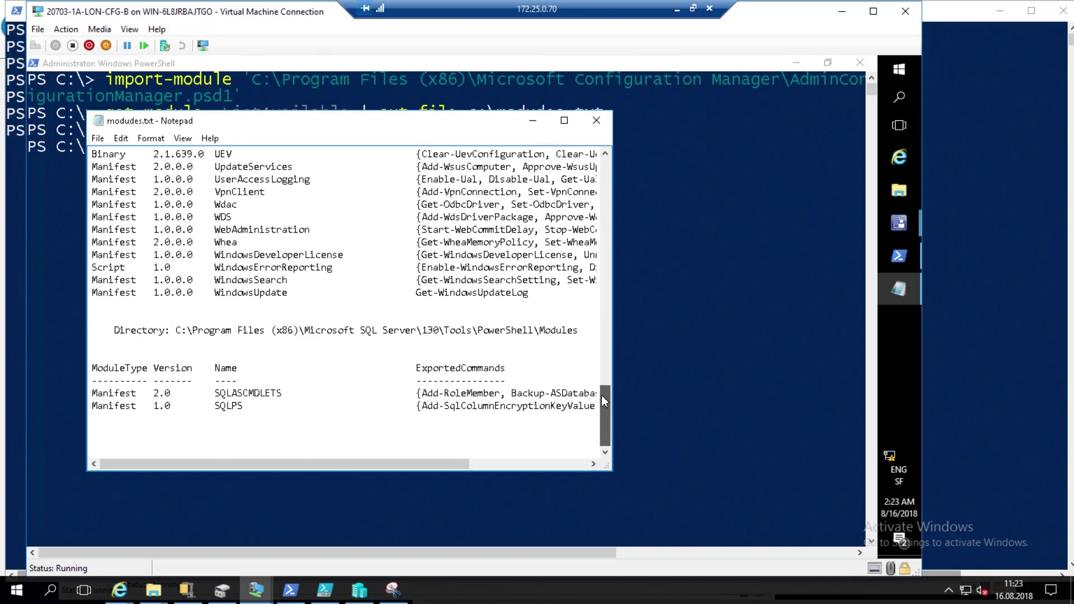
scroll(602, 395, up, 4)
click(595, 122)
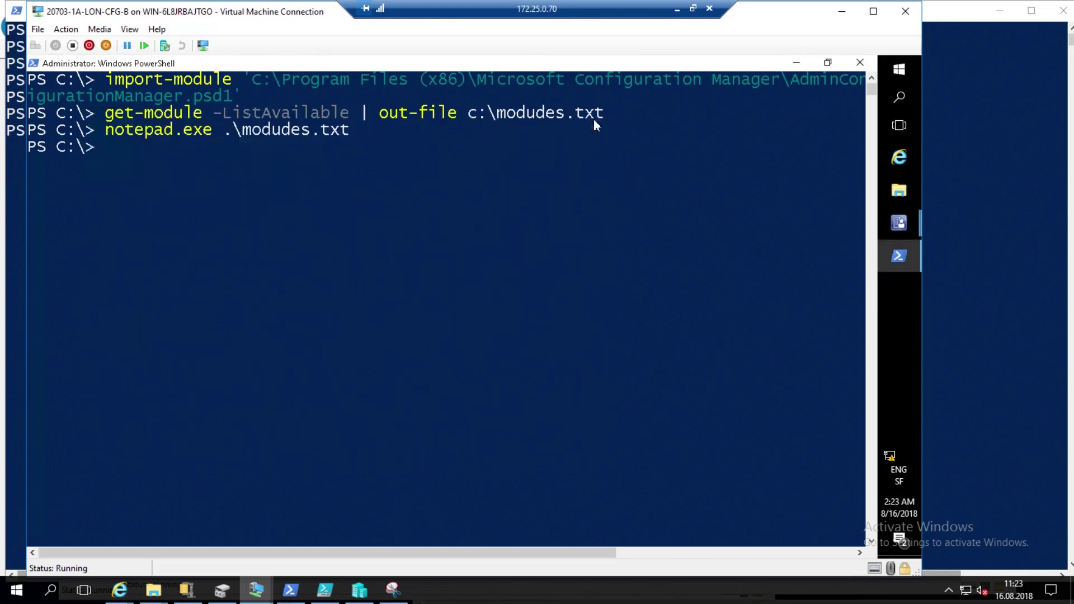
- Try to run Get-CMSite and Get-CMPackage from drive C and examine the error text about the current drive
click(286, 146)
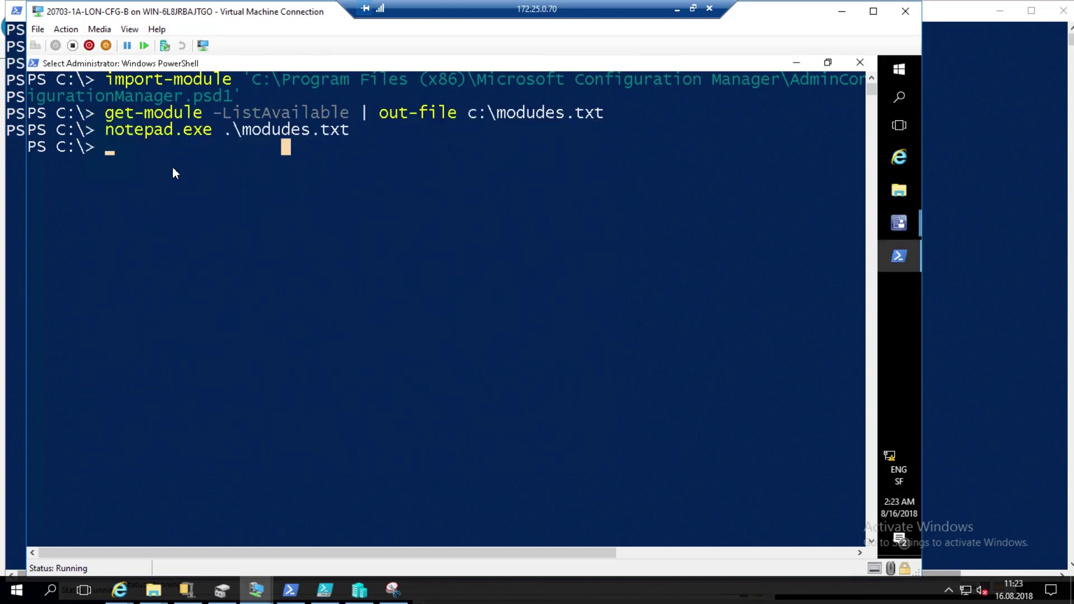
text(get-cmsi)
key(Tab)
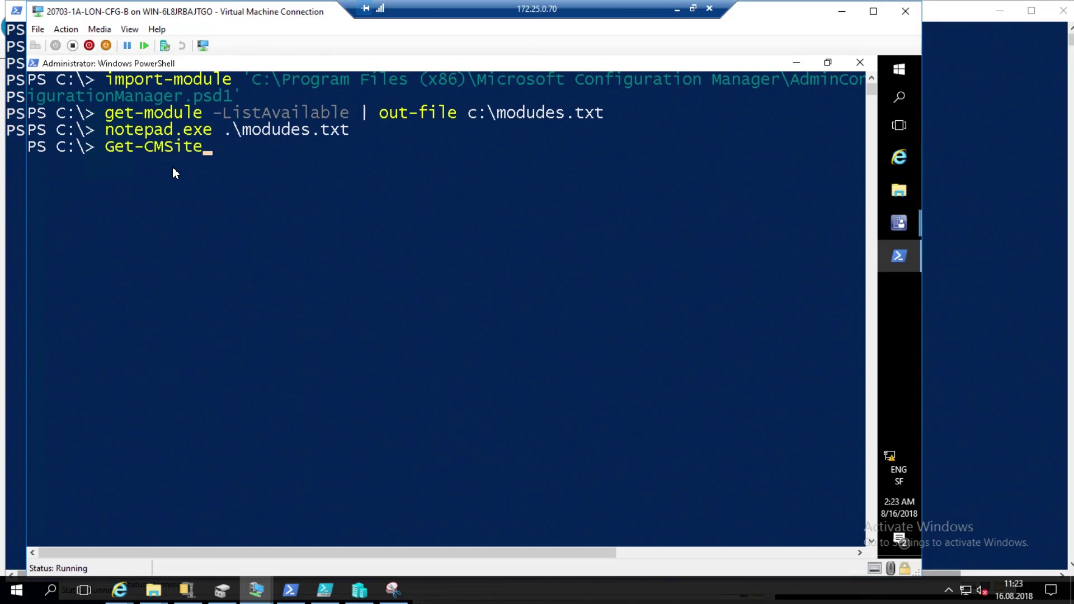
key(Return)
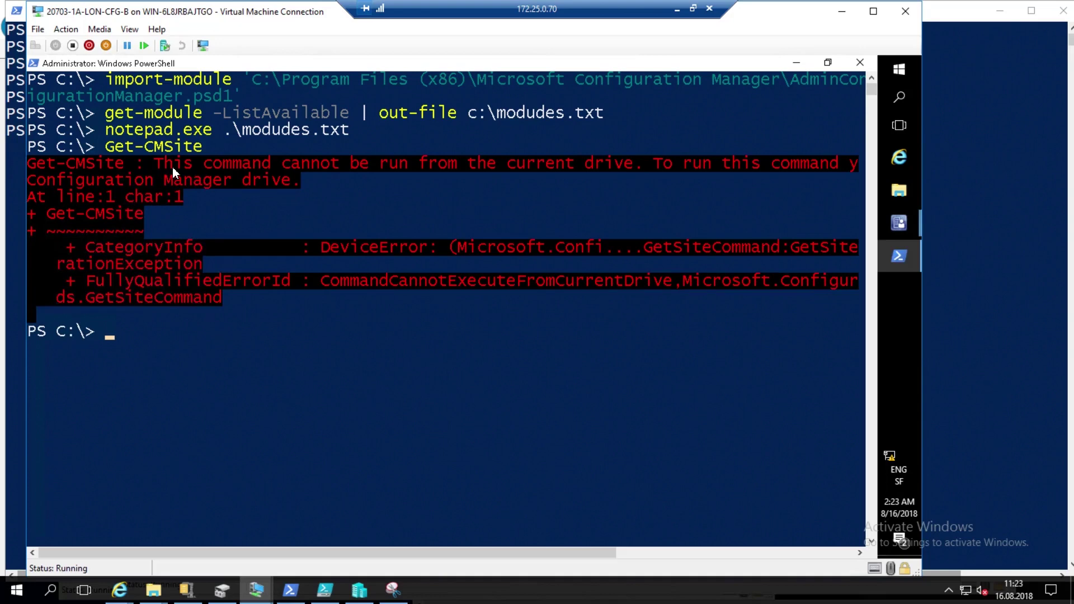
text(get-cmp)
key(Tab)
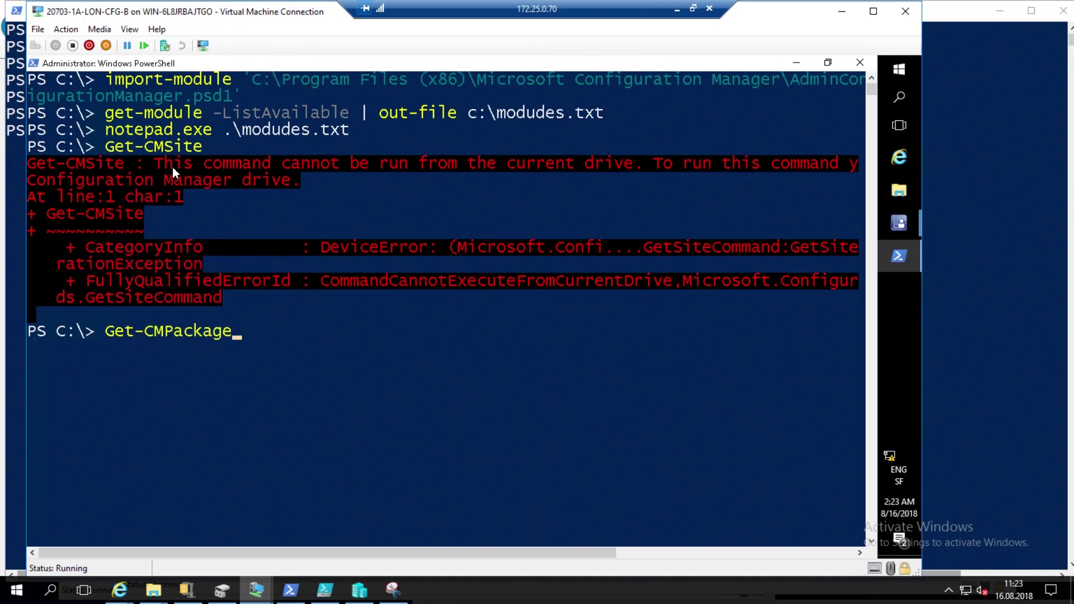
key(Return)
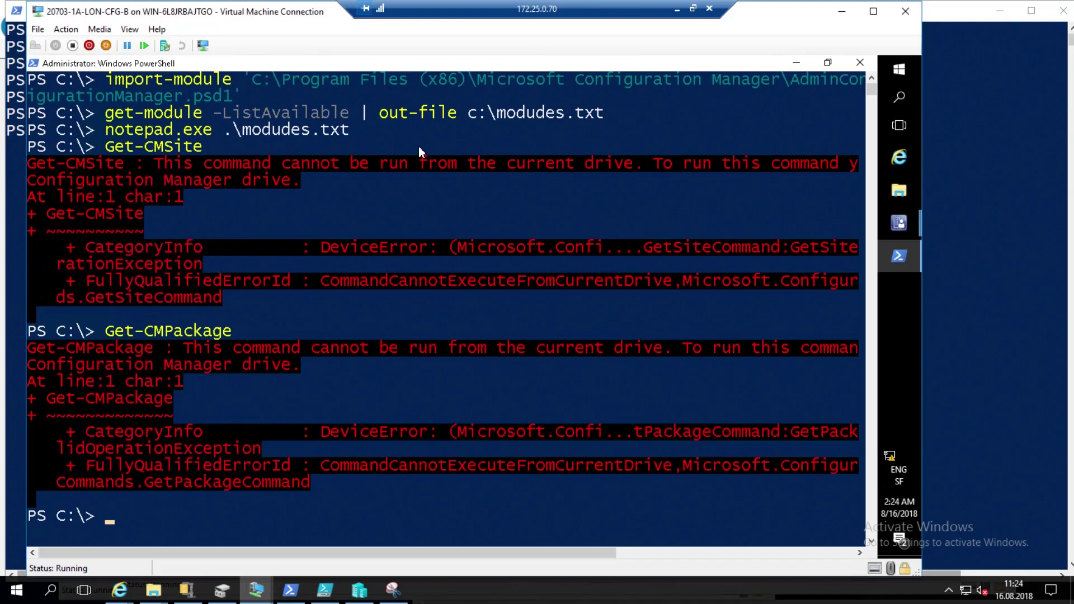
drag(360, 347, 673, 358)
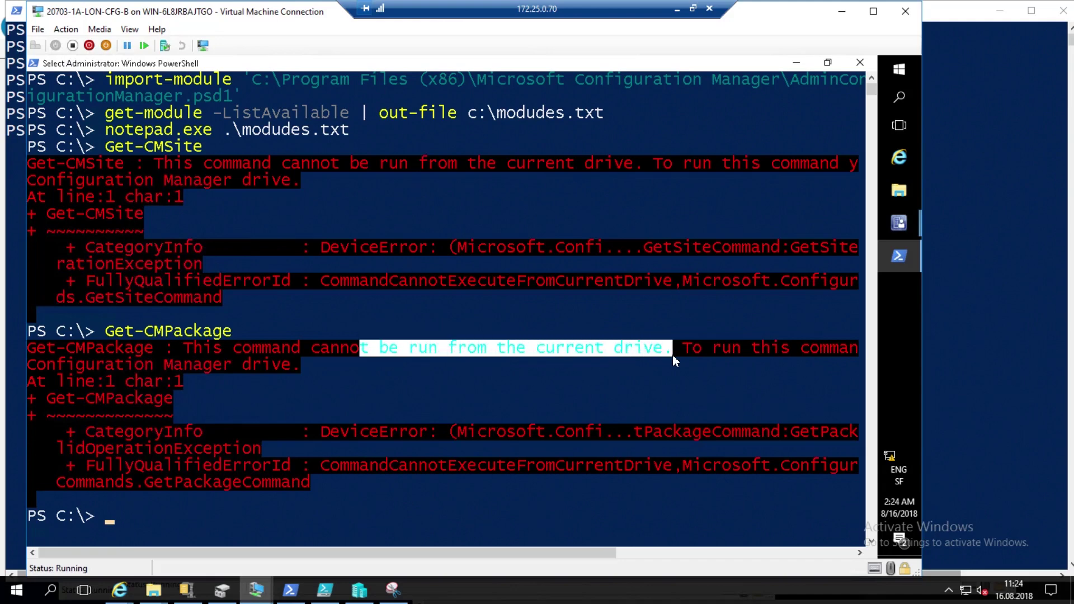
click(142, 506)
click(128, 518)
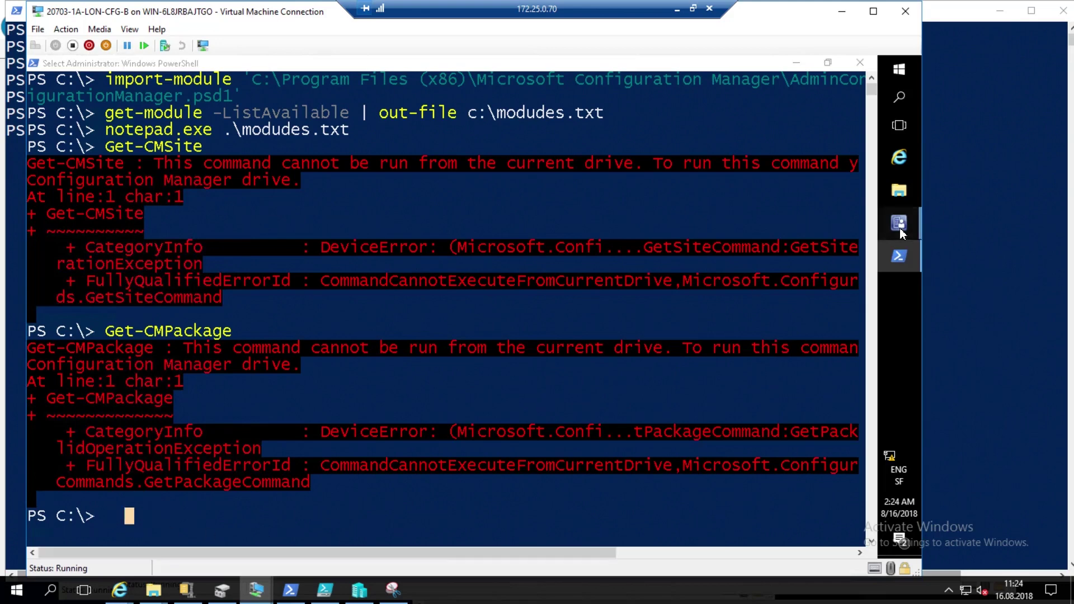
- Switch to the Configuration Manager console and look up the site code of the primary site
mouse_move(900, 227)
click(841, 185)
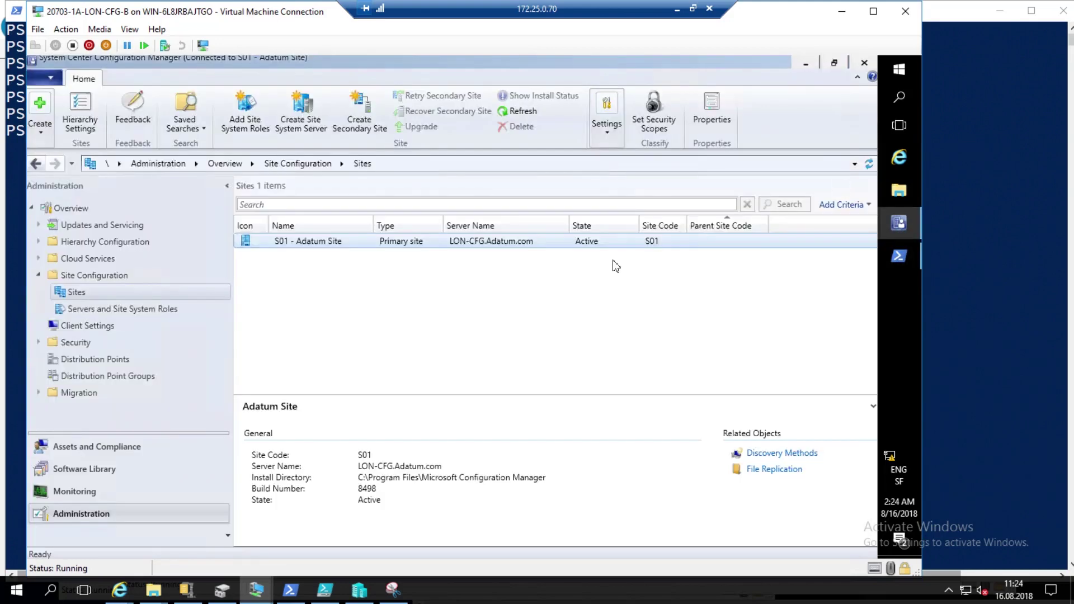
click(666, 246)
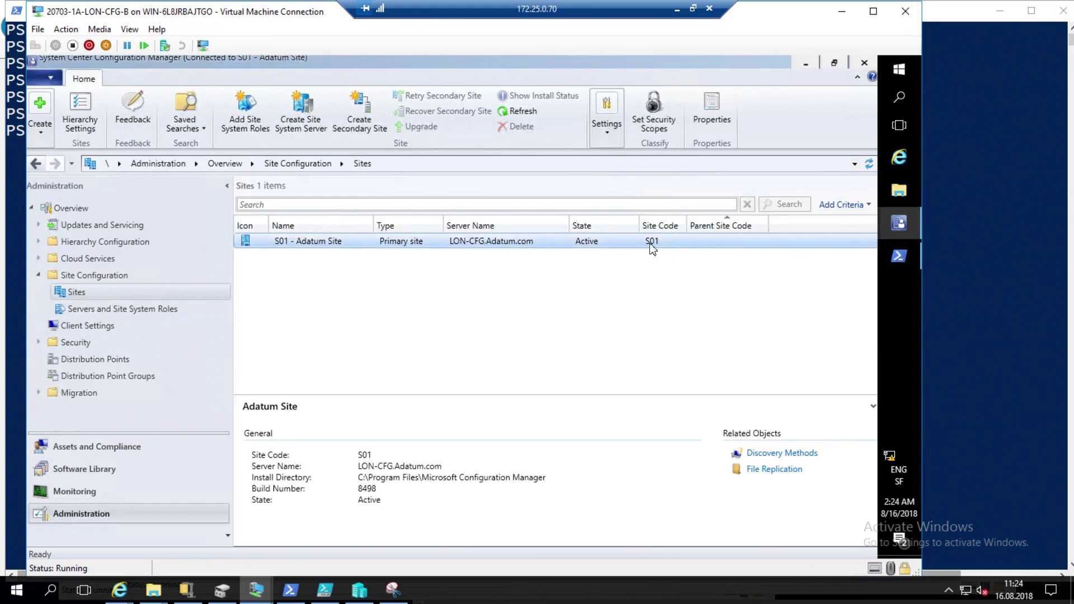
- Return to the PowerShell console and change to the site drive with cd s01:
click(899, 257)
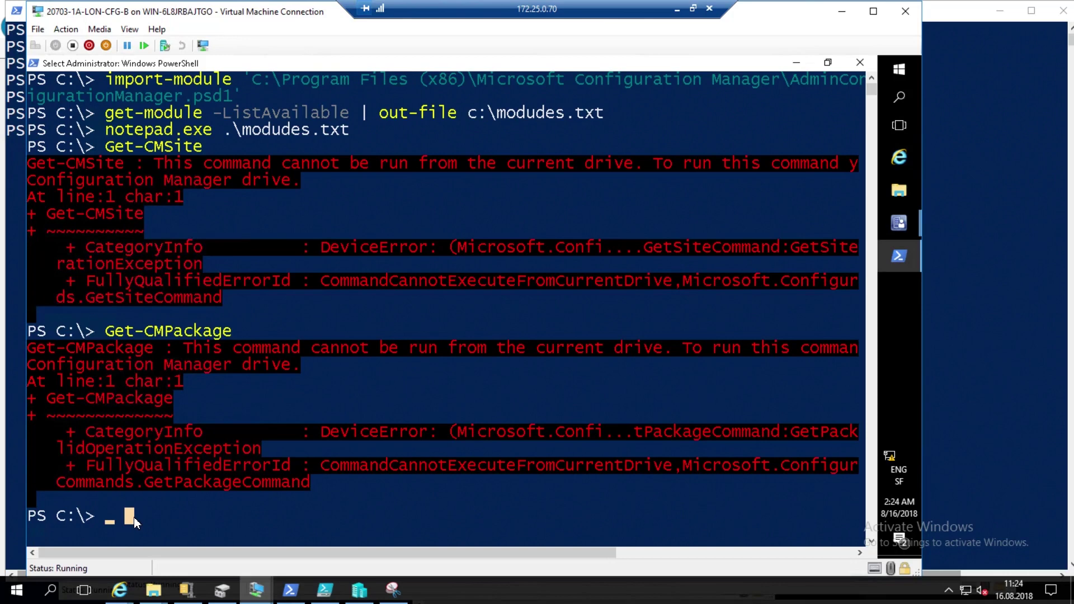
text(cs)
text( s01)
text(:)
key(Return)
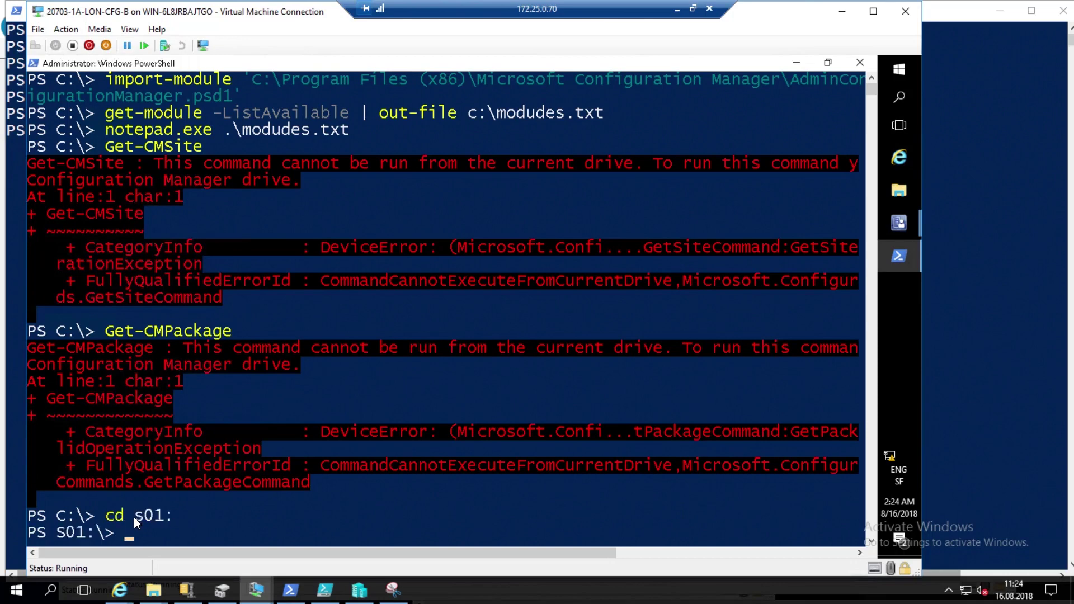
- Clear the screen with cls and list the contents of the S01 drive with dir
text(cls)
key(Return)
text(dir)
key(Return)
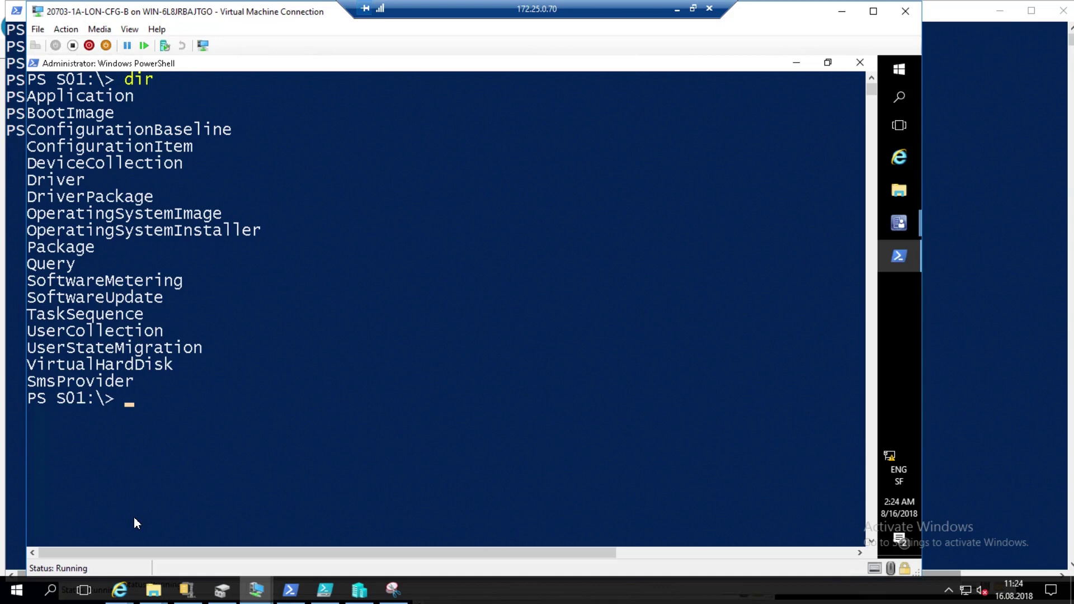
- Retrieve the site's details, including its version and build number, with get-cmsite, and clear the screen with cls
text(get-cmsite)
key(Return)
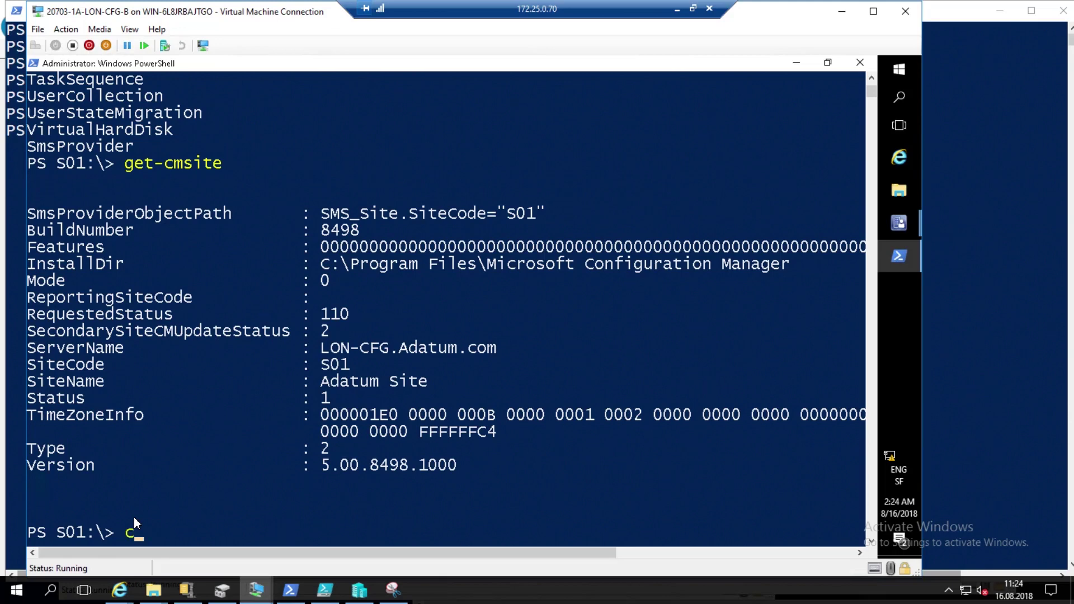
text(cls)
key(Return)
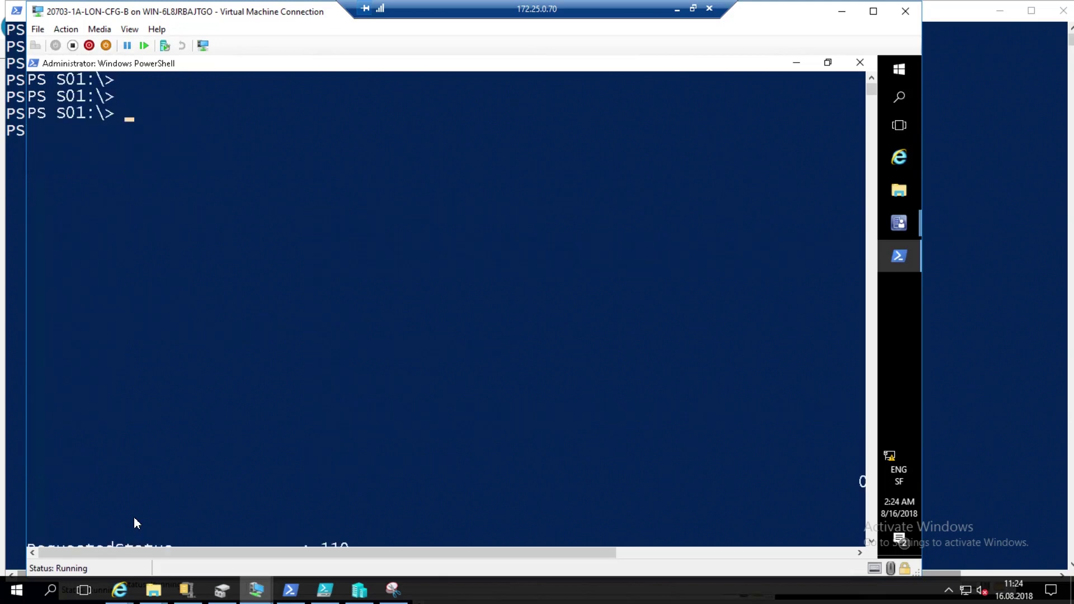
- List all commands of the Configuration Manager module with get-command -module ConfigurationManager
text(get-comm)
text(and .modul)
key(BackSpace)
key(BackSpace)
key(BackSpace)
key(BackSpace)
key(BackSpace)
key(BackSpace)
text(-module c)
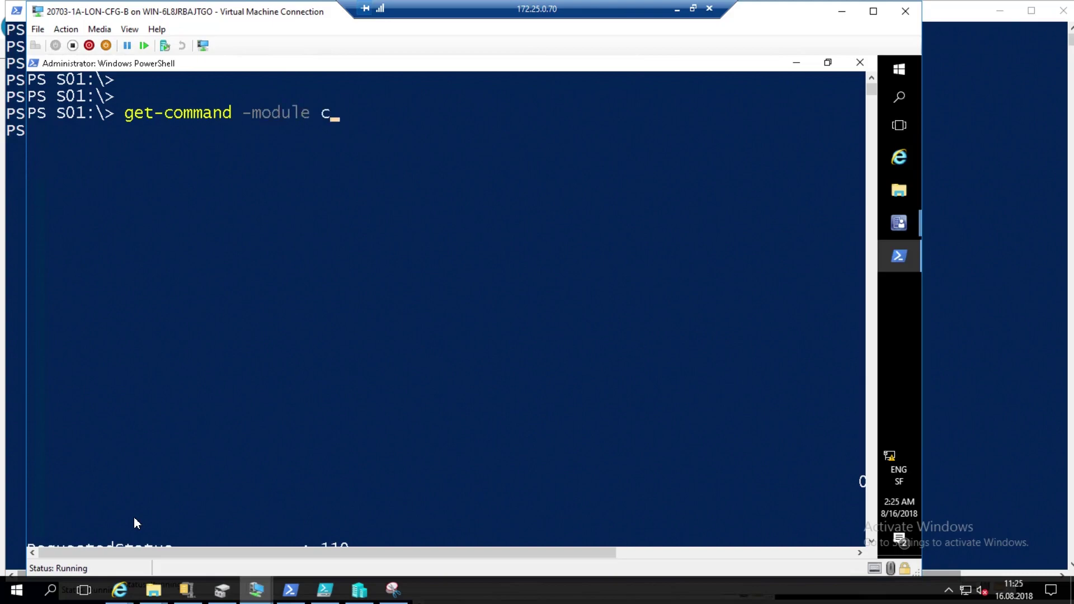
key(Tab)
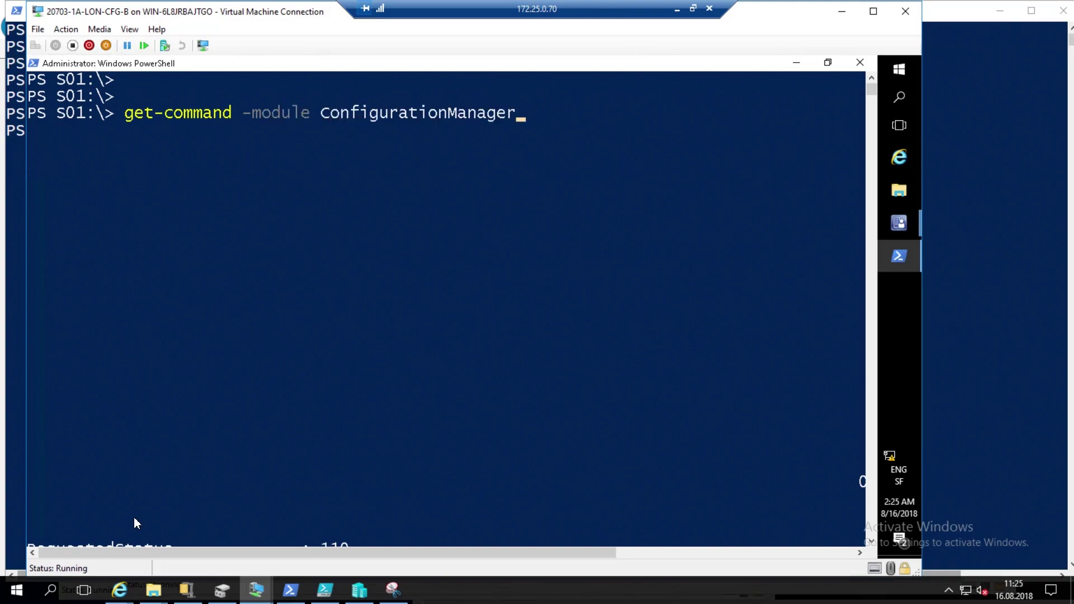
key(Return)
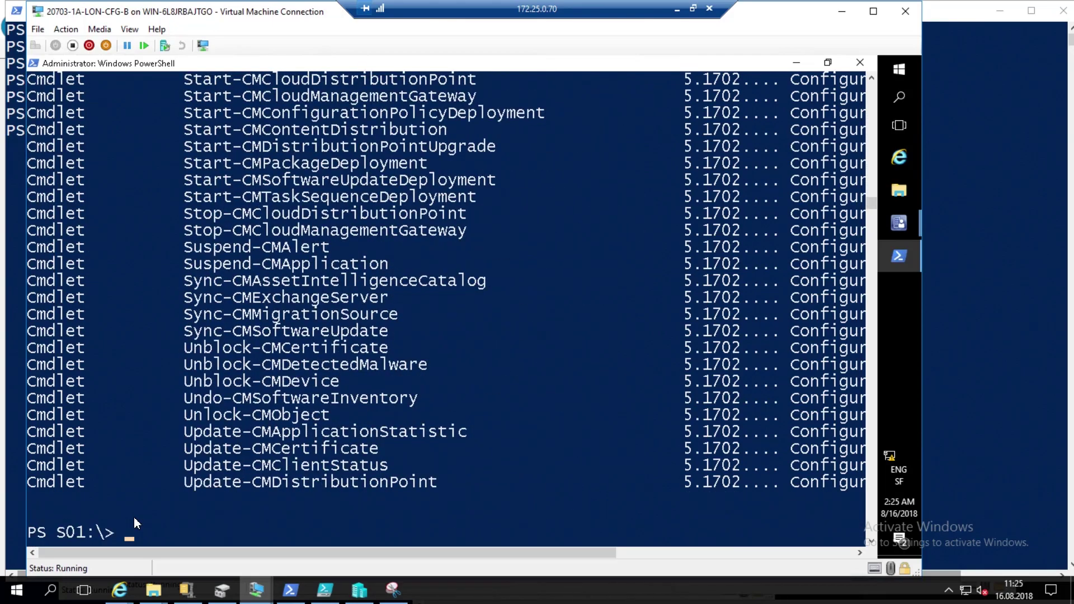
- Count the module's commands by rerunning the command listing piped to Measure-Object
key(Up)
text(| measure)
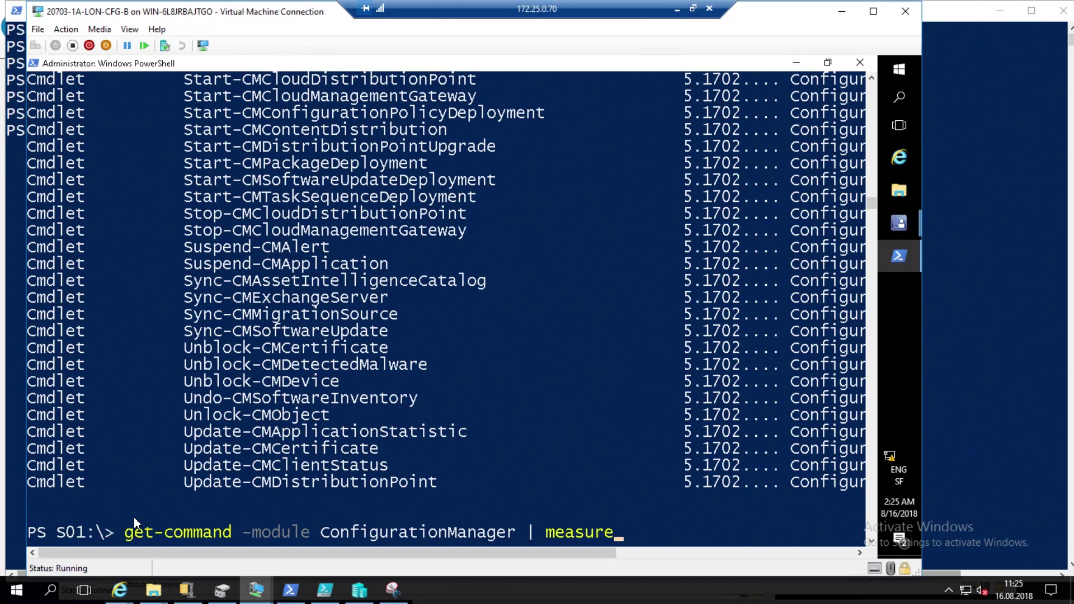
key(Tab)
key(Return)
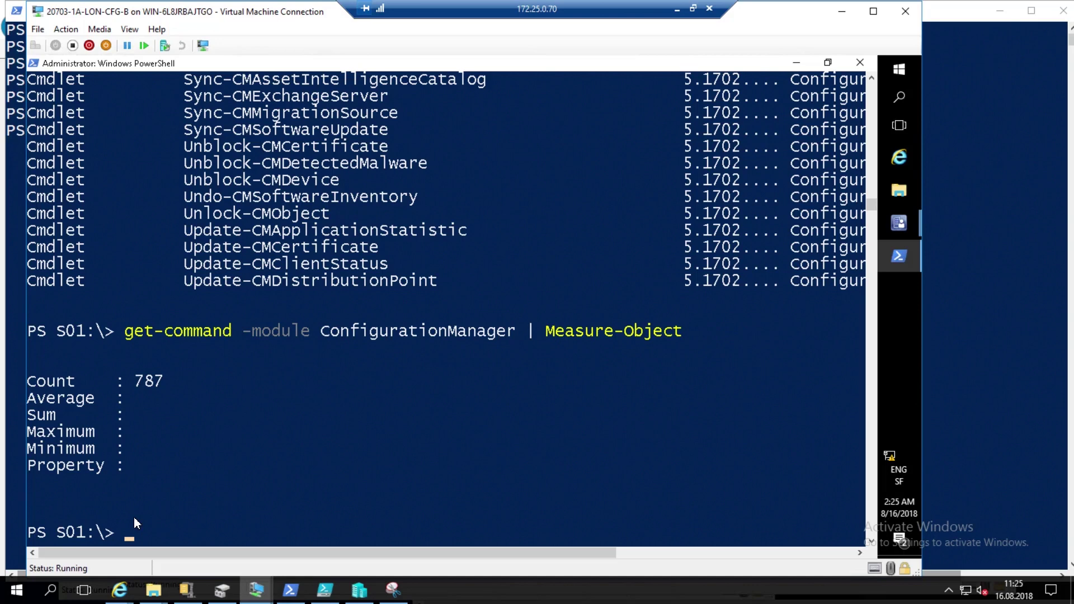
- Search the PowerShell help for application-related commands with get-help application
text(-help)
text(appé)
key(BackSpace)
text(lication)
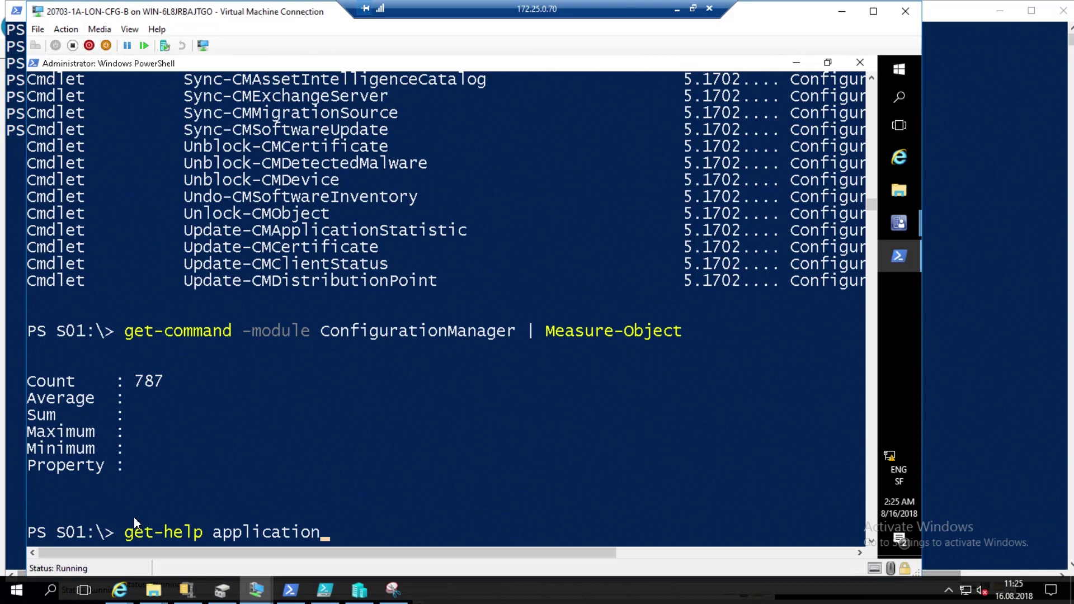
key(Return)
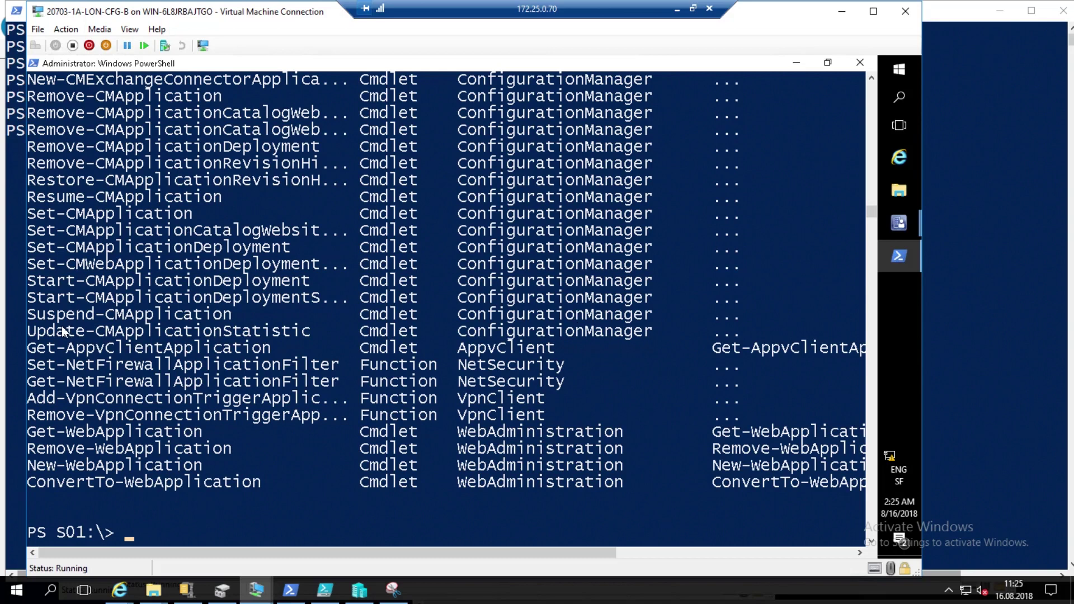
- Examine the application help results from the end back to the beginning, checking which module each command belongs to
drag(33, 348, 656, 491)
drag(651, 323, 537, 141)
click(871, 80)
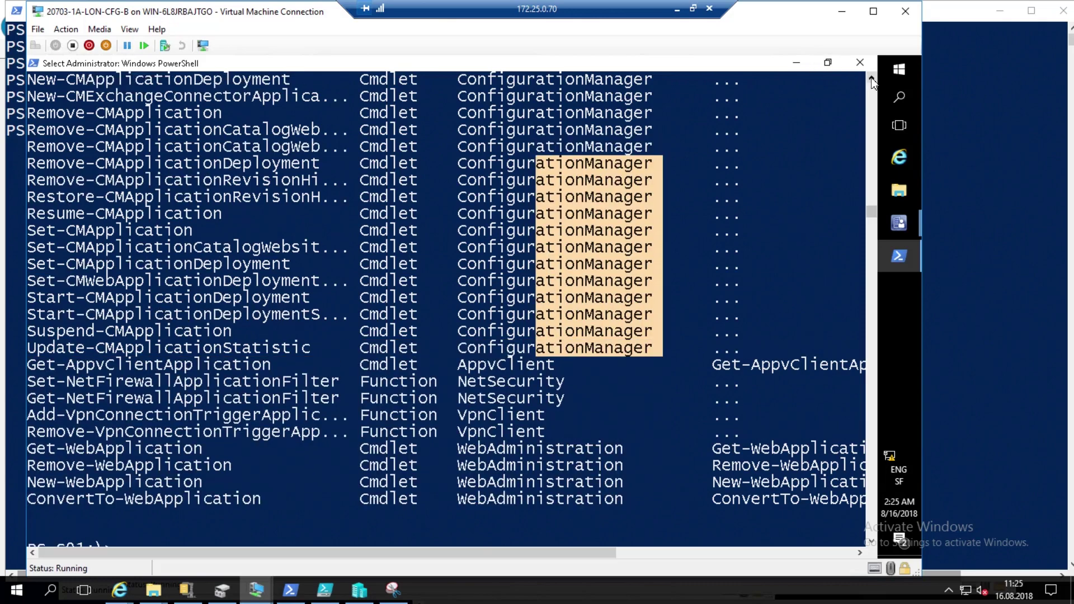
click(871, 80)
click(872, 80)
click(872, 80)
click(872, 80)
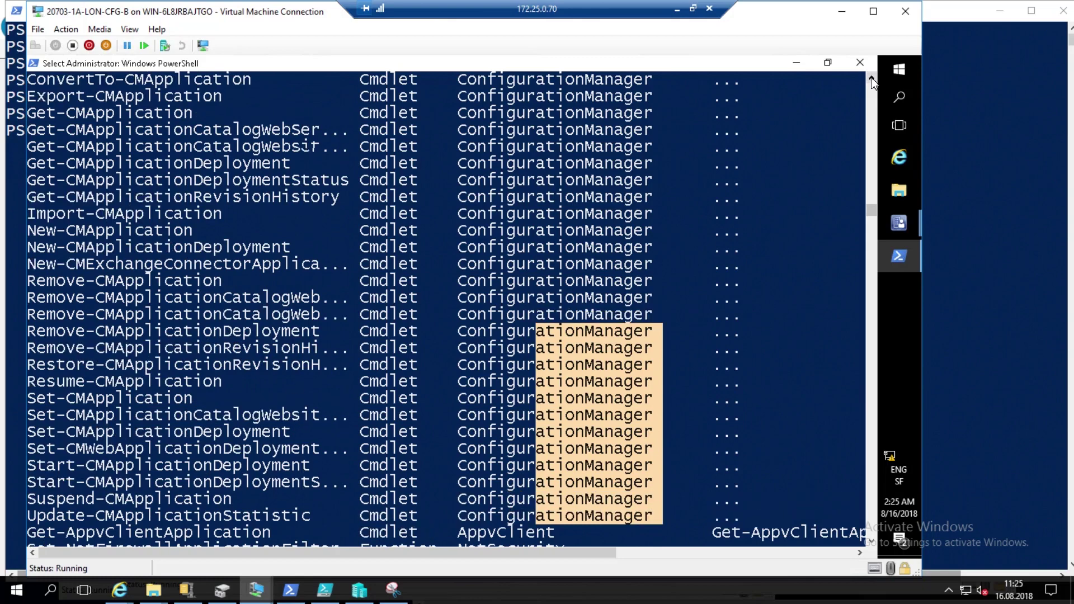
click(872, 80)
click(872, 80)
click(872, 80)
click(871, 80)
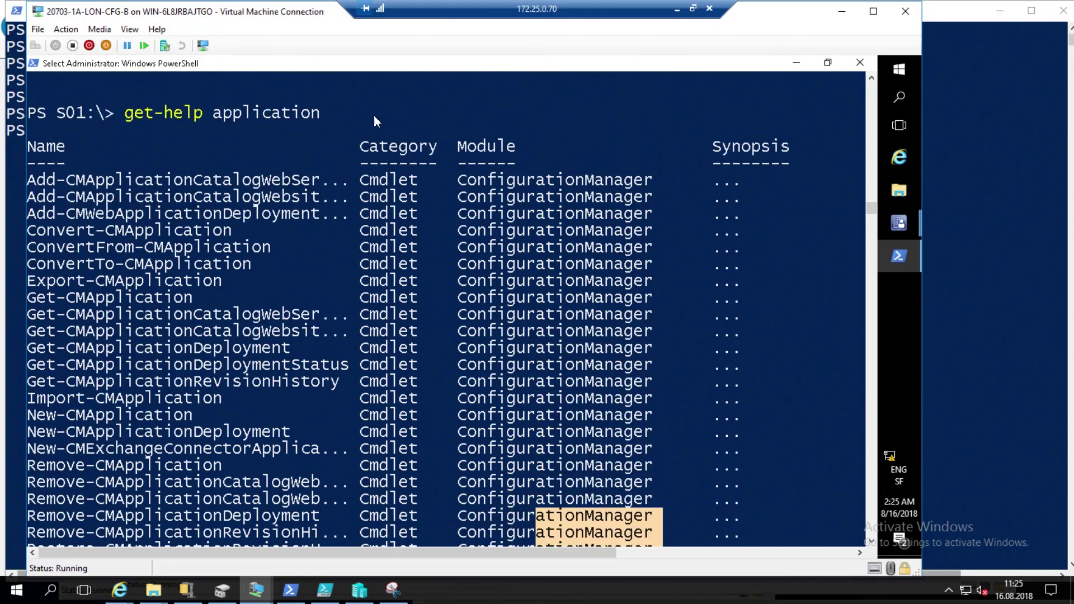
- Clear the screen and show the module's commands in a grid view with get-command -module ConfigurationManager | ogv
click(335, 114)
text(cls)
key(Return)
key(Up)
key(Up)
key(Up)
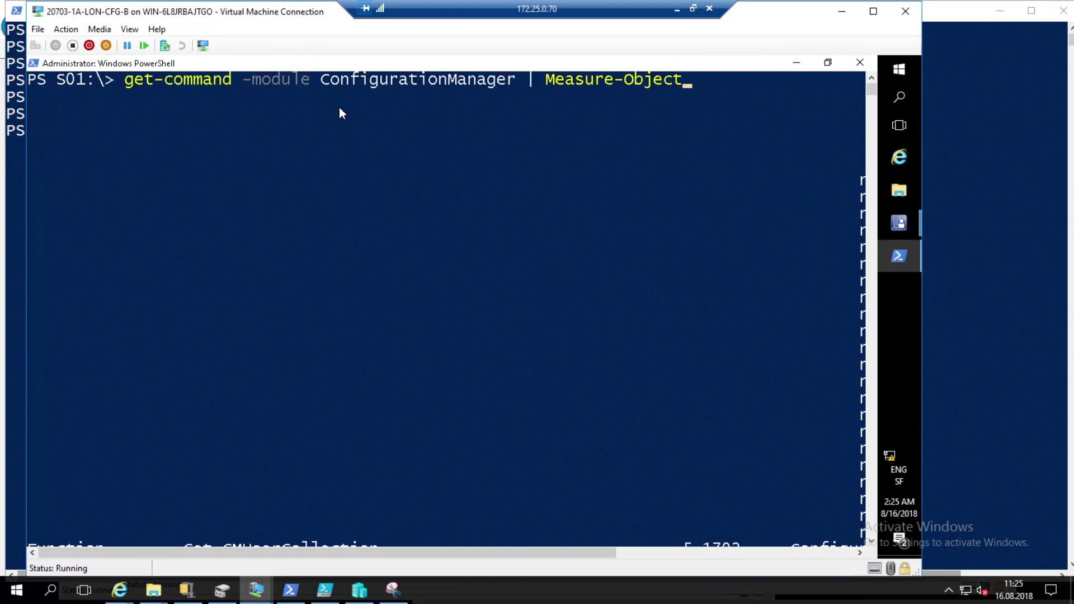
key(BackSpace)
key(BackSpace)
key(BackSpace)
key(BackSpace)
key(BackSpace)
key(BackSpace)
key(BackSpace)
key(BackSpace)
key(BackSpace)
key(BackSpace)
key(BackSpace)
key(BackSpace)
key(BackSpace)
text(ogv)
key(Return)
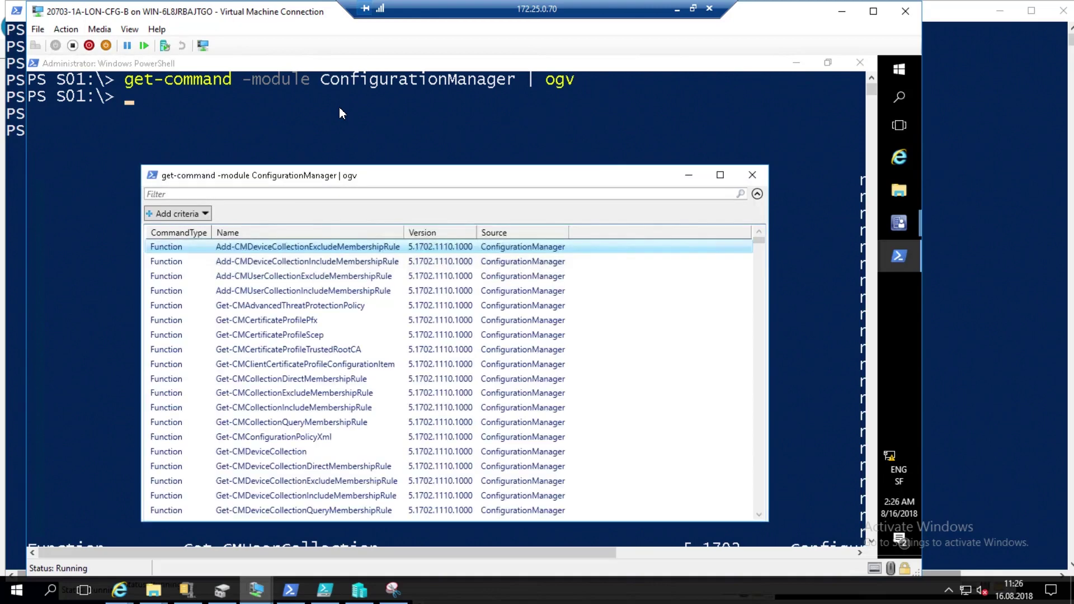
- Reposition the grid view window, filter the commands by "collection", and look through the matching entries
drag(300, 177, 283, 139)
mouse_move(742, 204)
mouse_down()
mouse_move(741, 377)
mouse_move(742, 203)
mouse_up()
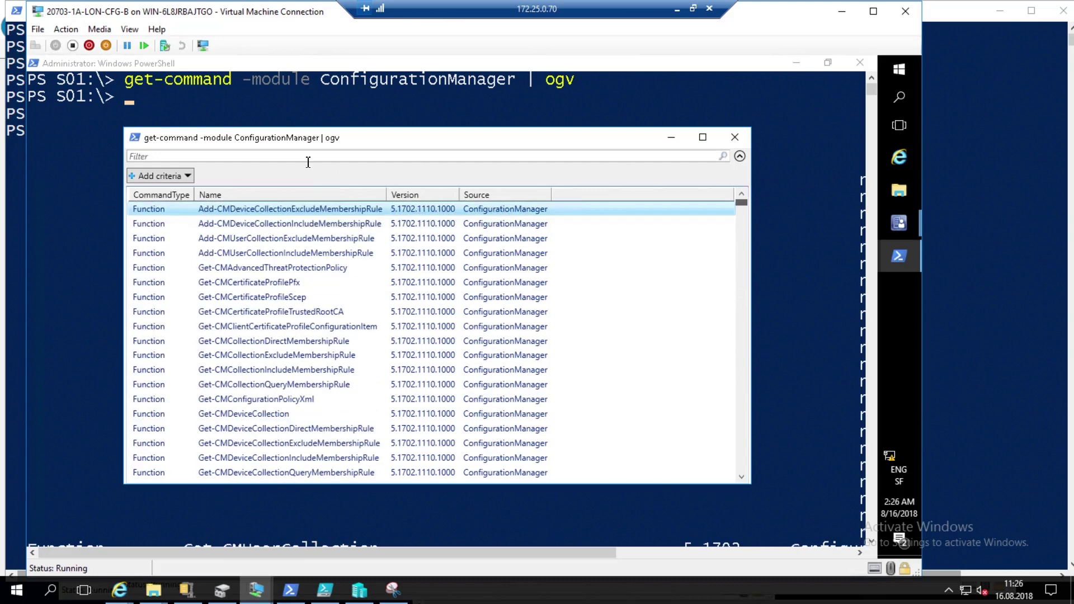
click(245, 155)
text(c)
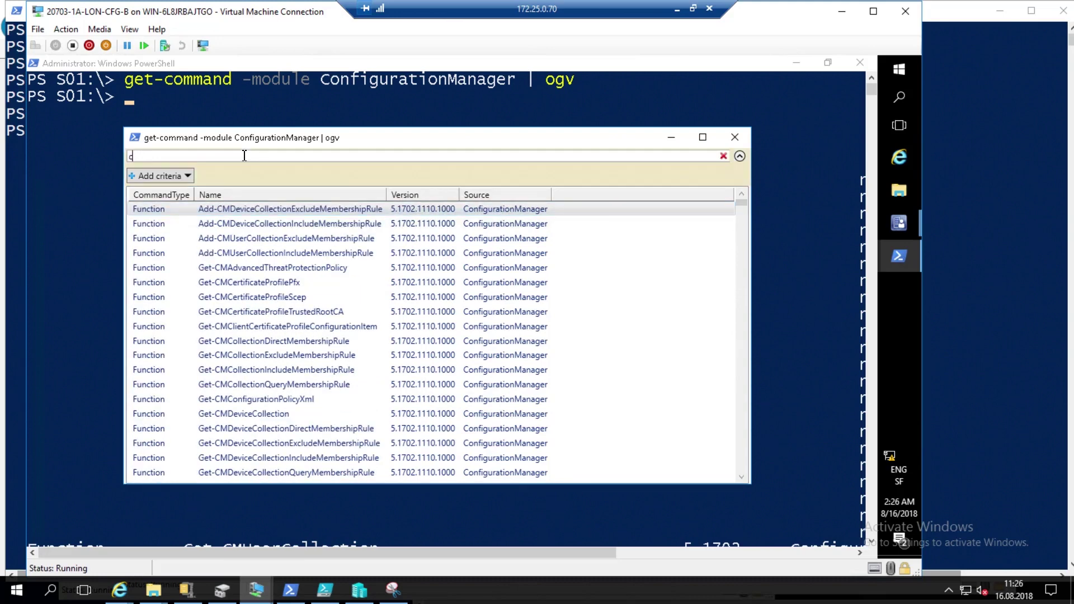
text(ollection)
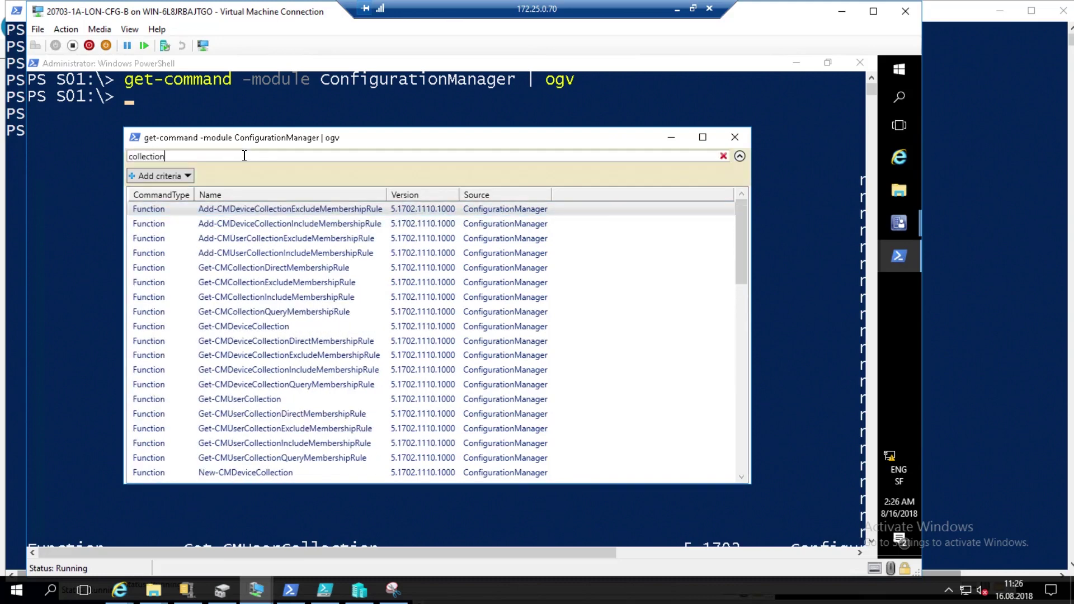
drag(744, 258, 740, 367)
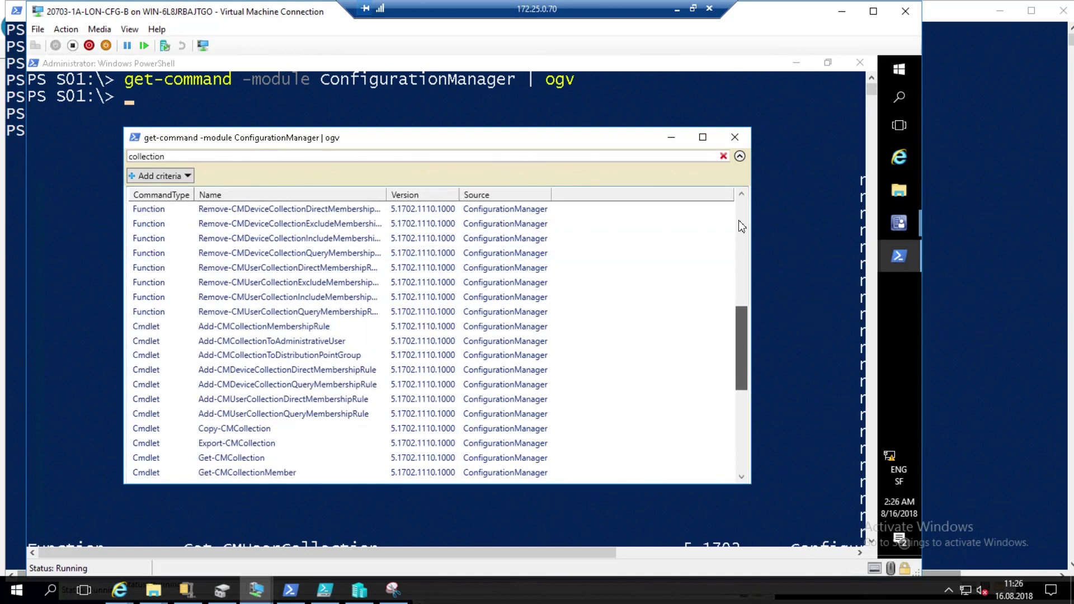
drag(742, 226, 737, 190)
- Filter the command grid by "boot" instead, and clear the filter after viewing the matches
double_click(127, 156)
text(boot)
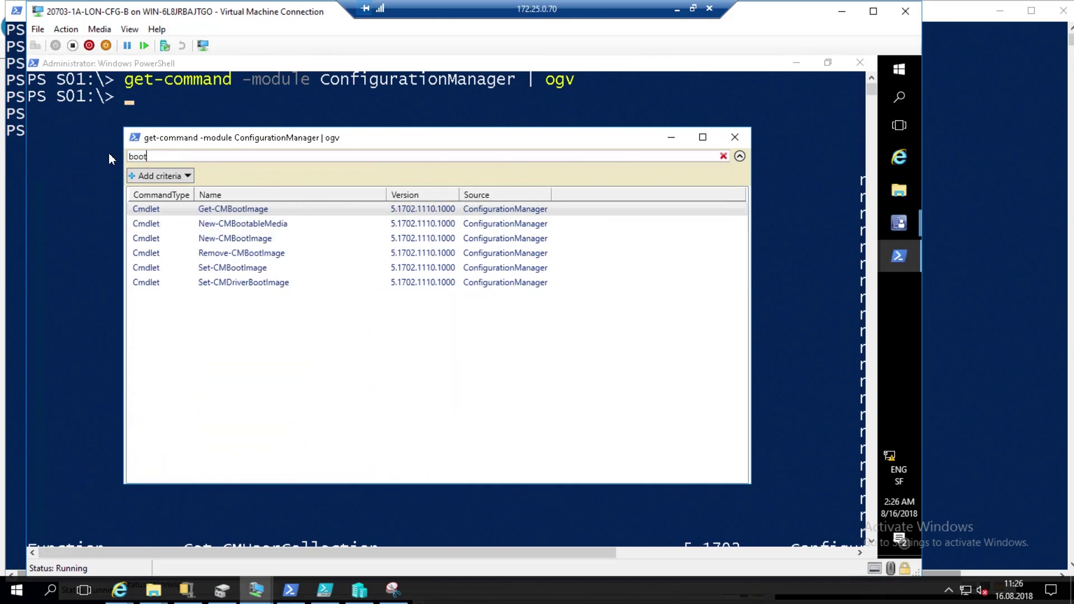
key(BackSpace)
key(BackSpace)
key(BackSpace)
key(BackSpace)
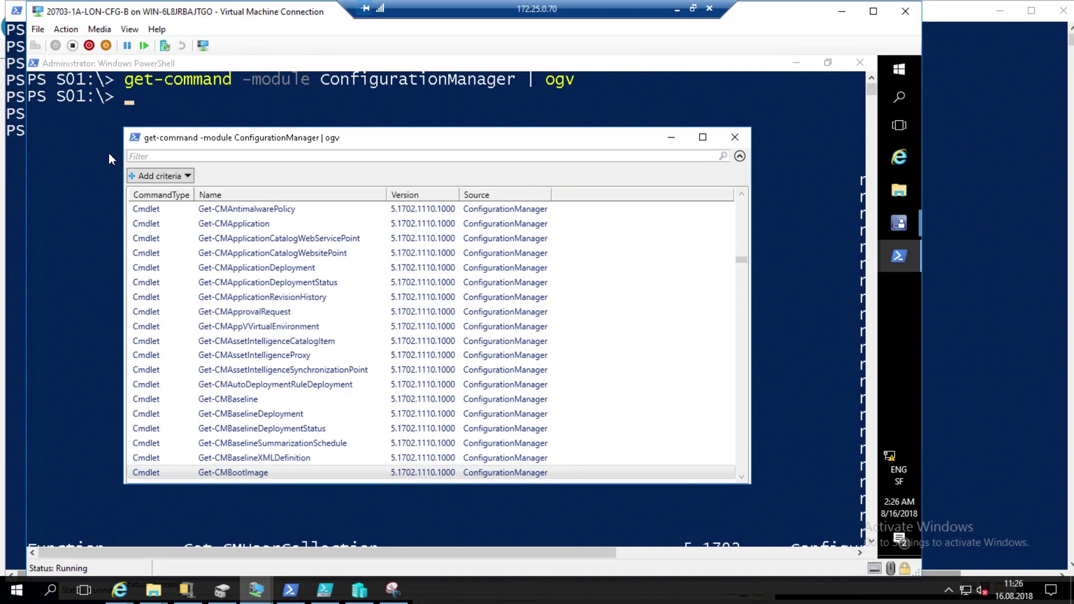
- Filter the command grid by "role" and clear the filter after viewing the matches
text(role)
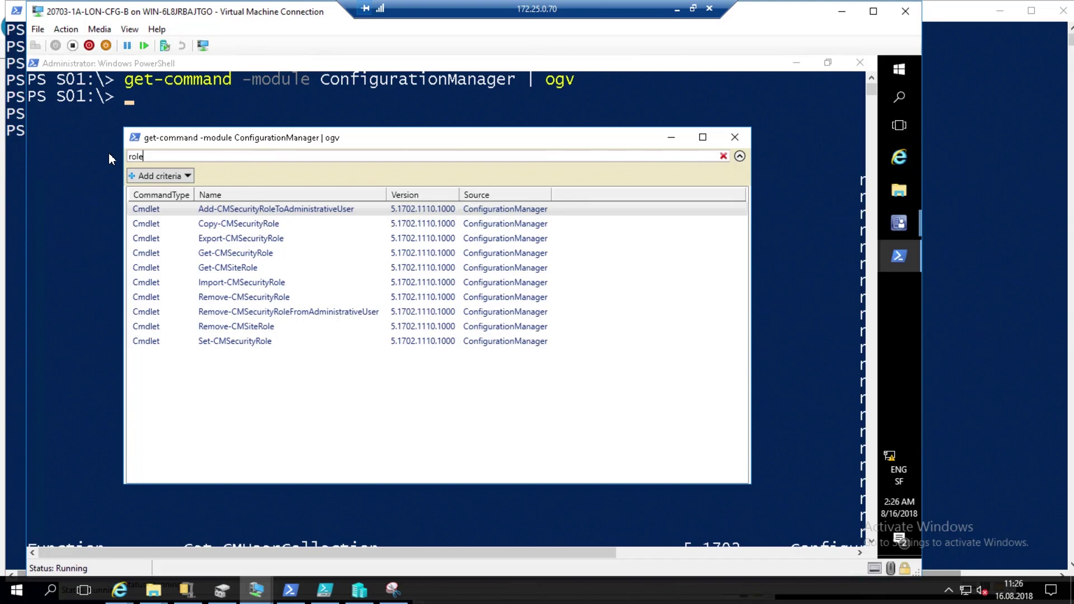
key(BackSpace)
key(BackSpace)
key(BackSpace)
key(BackSpace)
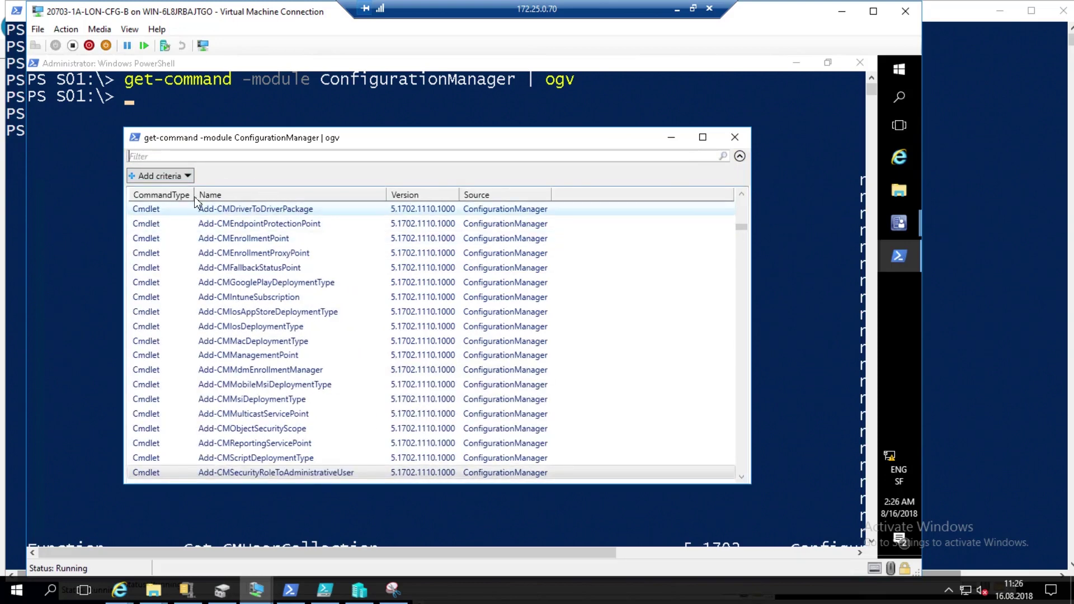
- Check which columns are offered as filter criteria and browse further through the unfiltered command list
click(183, 180)
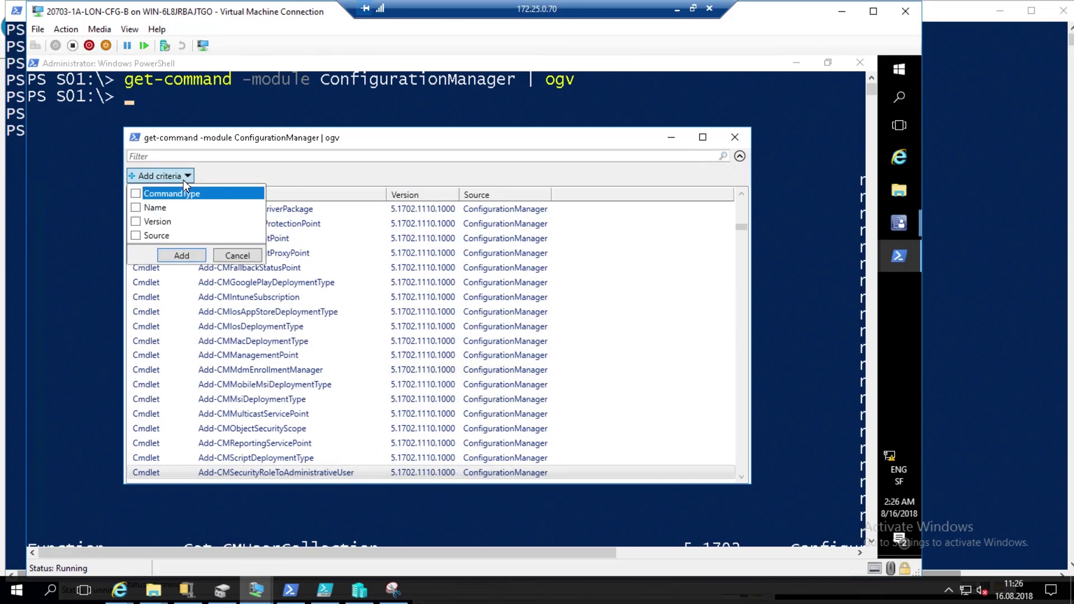
click(246, 155)
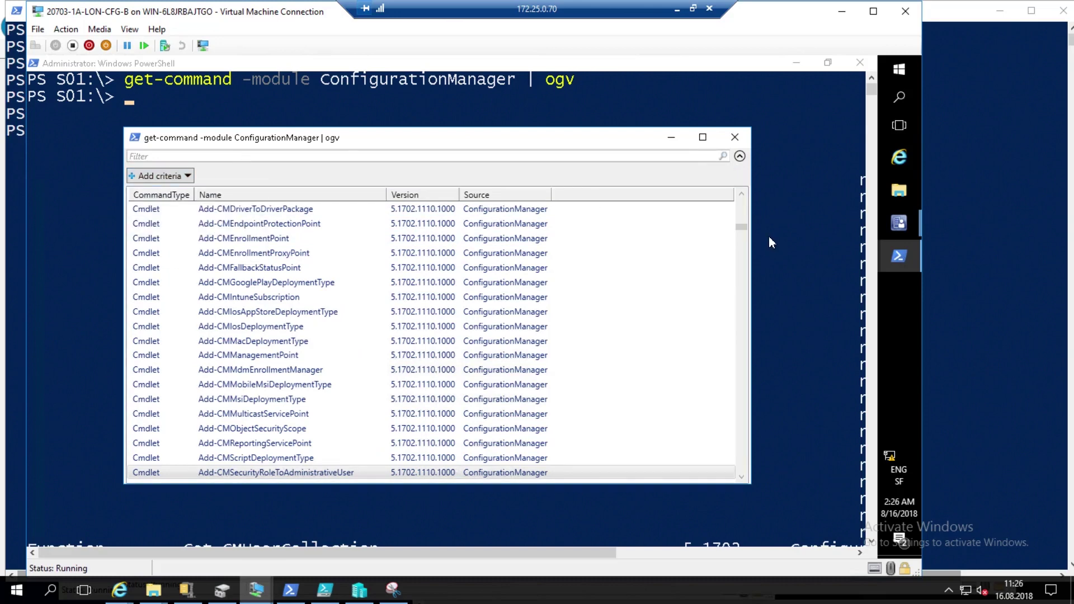
drag(742, 228, 742, 324)
scroll(361, 207, down, 3)
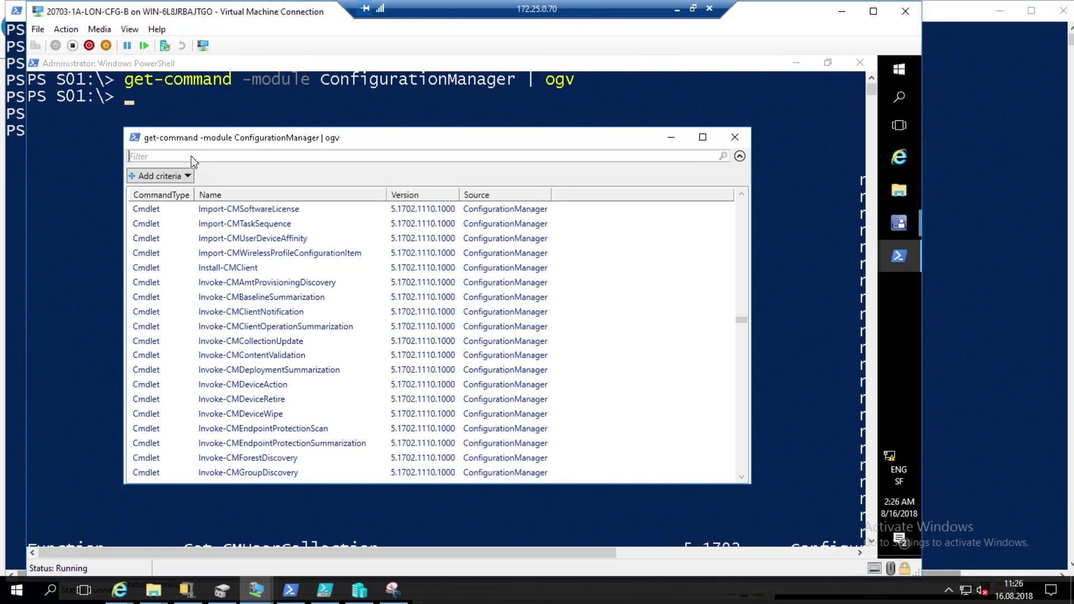
- Filter the command grid by "task" and select the Get-CMTaskSequence cmdlet
text(taqsk)
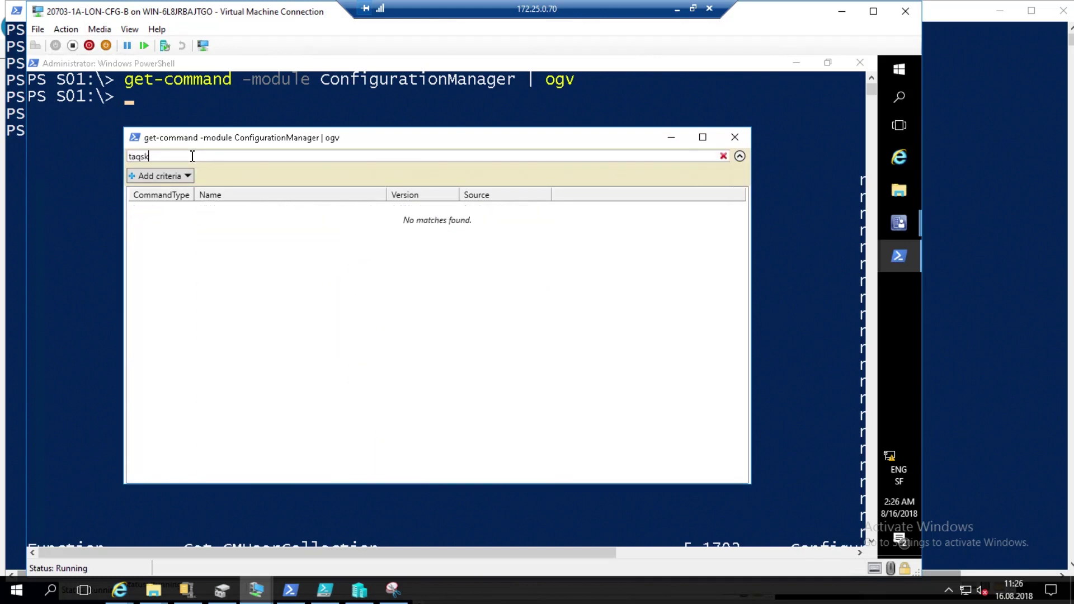
key(BackSpace)
key(BackSpace)
key(BackSpace)
key(BackSpace)
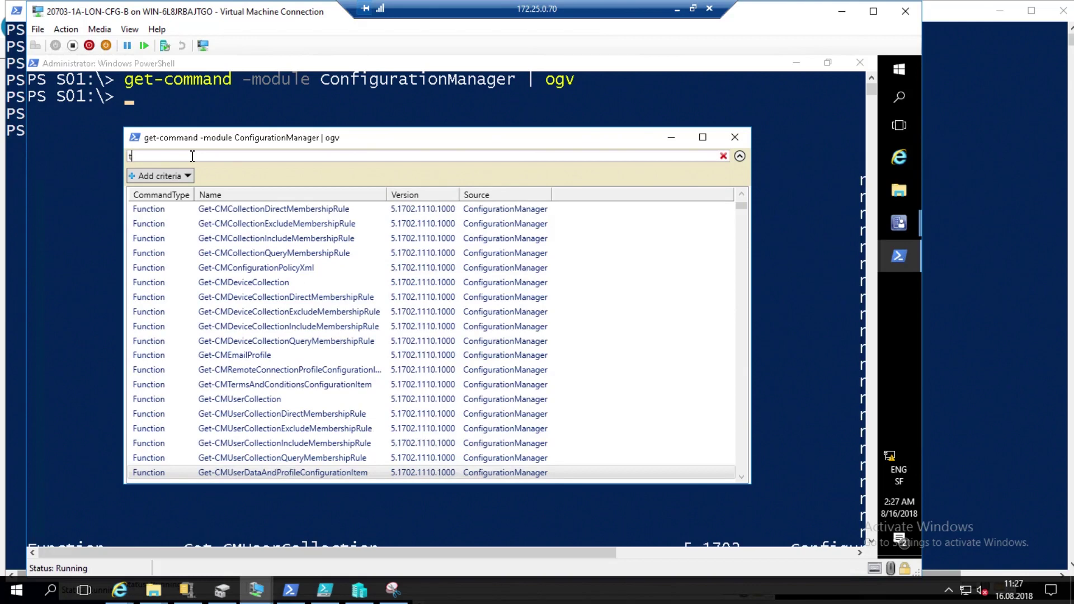
text(ask)
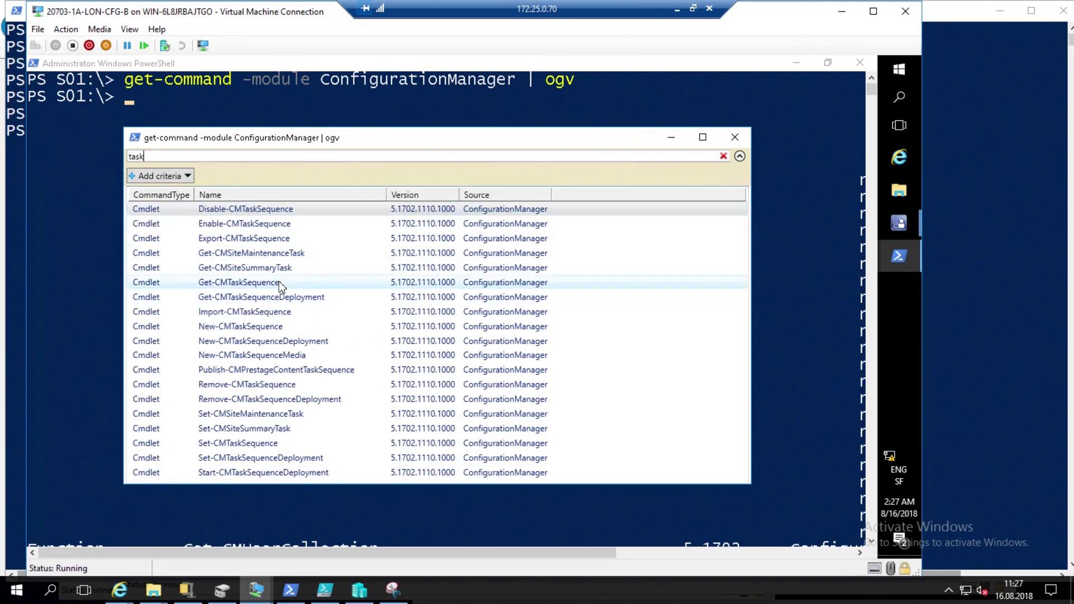
click(258, 287)
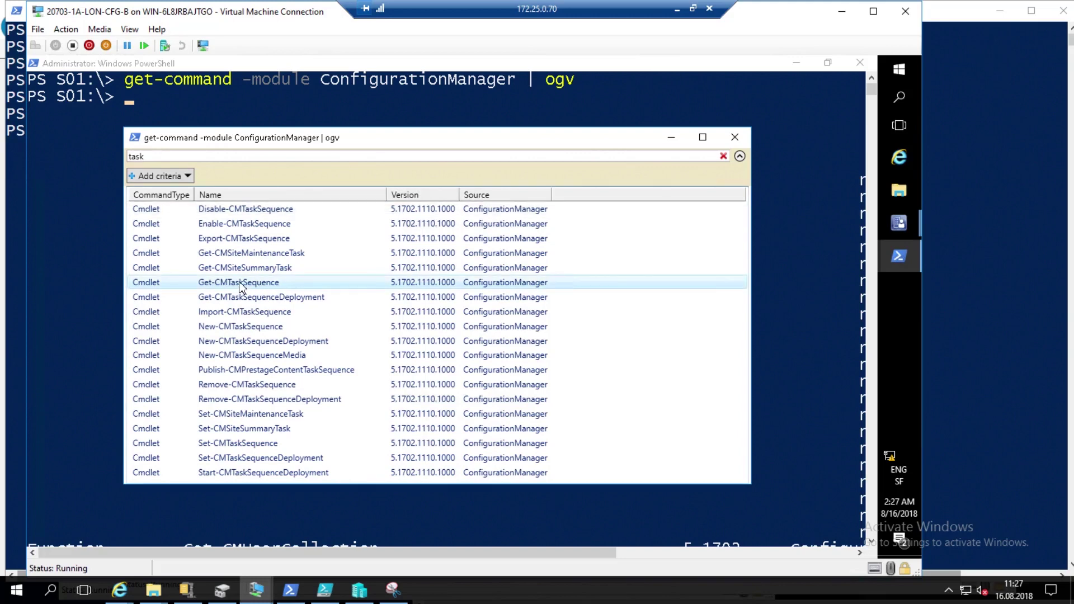
- Return to the PowerShell console and retrieve the site's task sequences with Get-CMTaskSequence
click(185, 103)
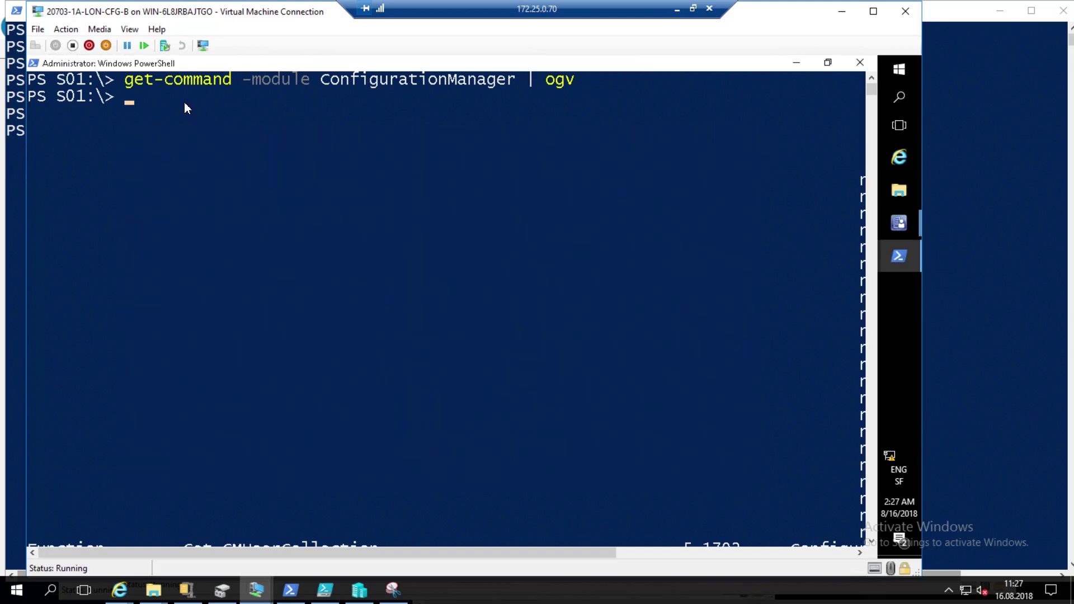
text(get-cmtask)
key(Tab)
key(Return)
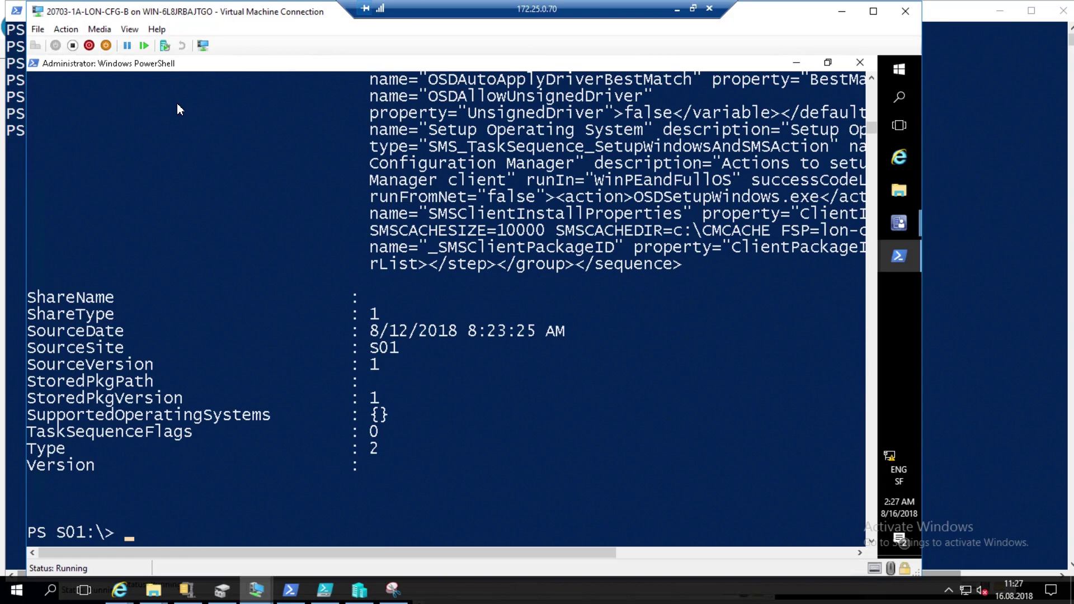
- Clear the console with cls and add several empty prompt lines
text(cls)
key(Return)
key(Return)
key(Return)
key(Return)
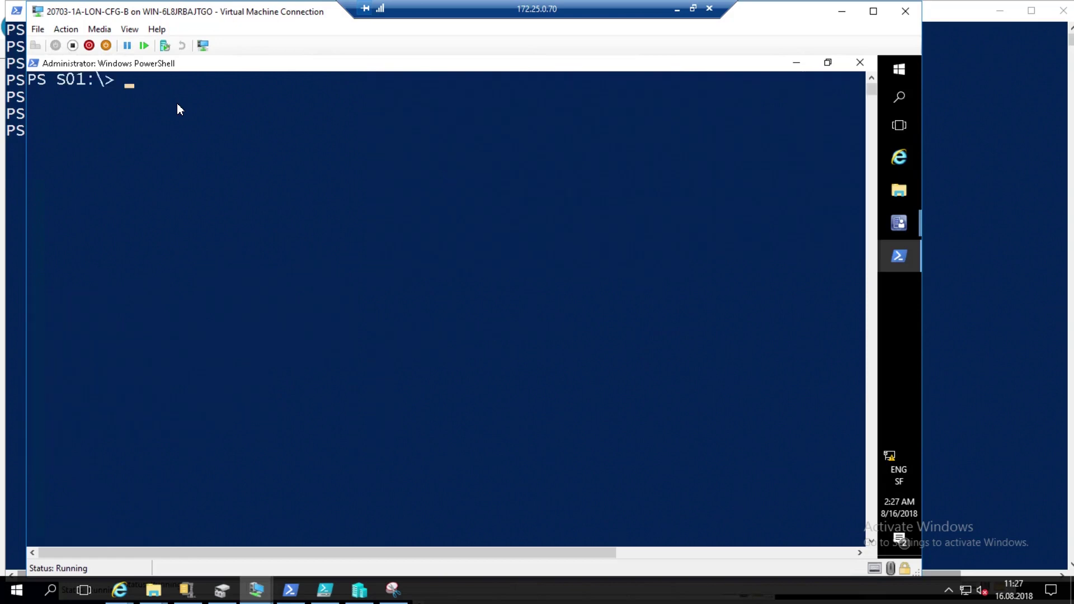
key(Return)
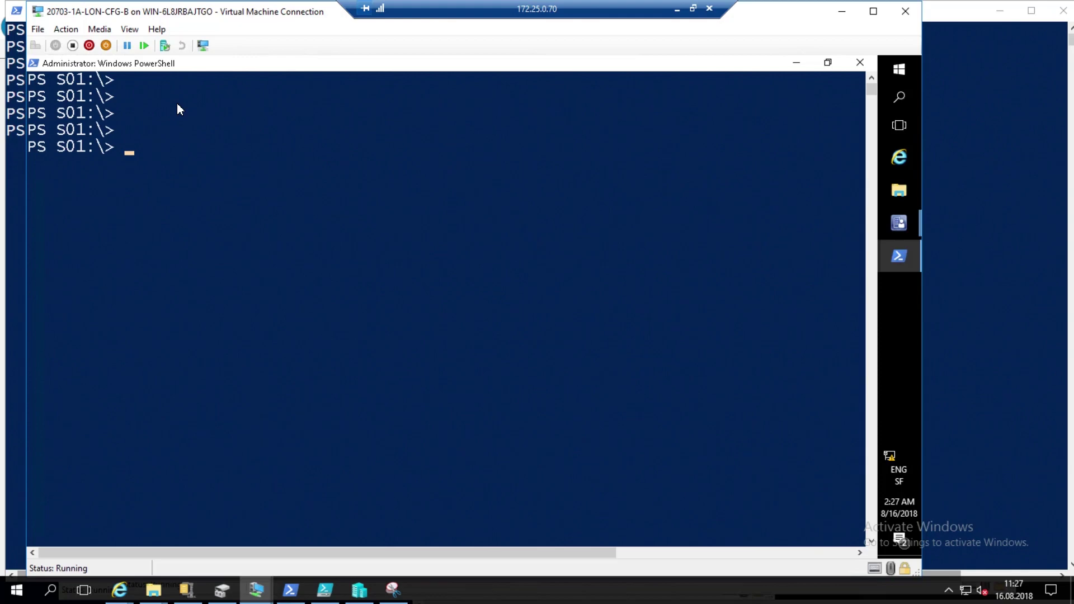
- Change to the C: drive with cd c: and try to run Get-CMTaskSequence from there
text(cd c:)
key(Return)
text(Get-CMTaskSequence)
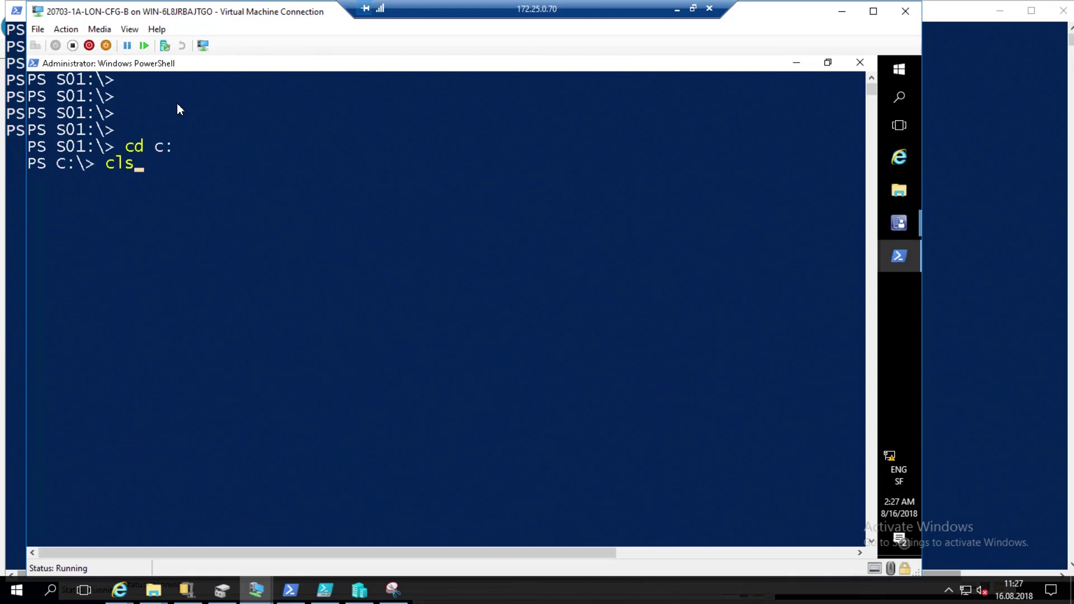
key(Return)
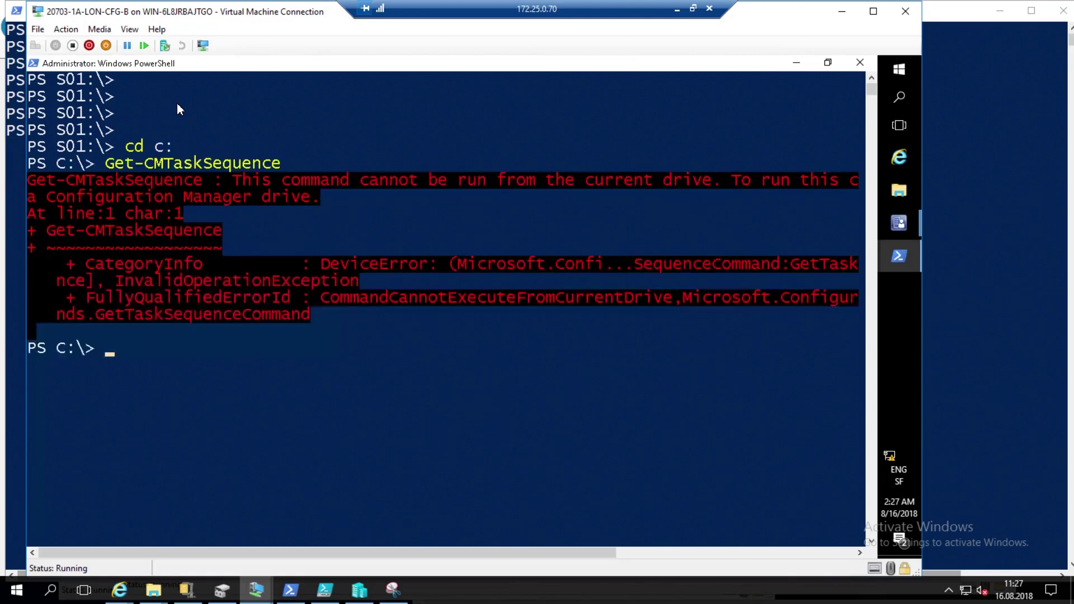
- Highlight the S01:\> prompt above the drive change to point out the Configuration Manager drive
click(66, 123)
drag(77, 128, 113, 129)
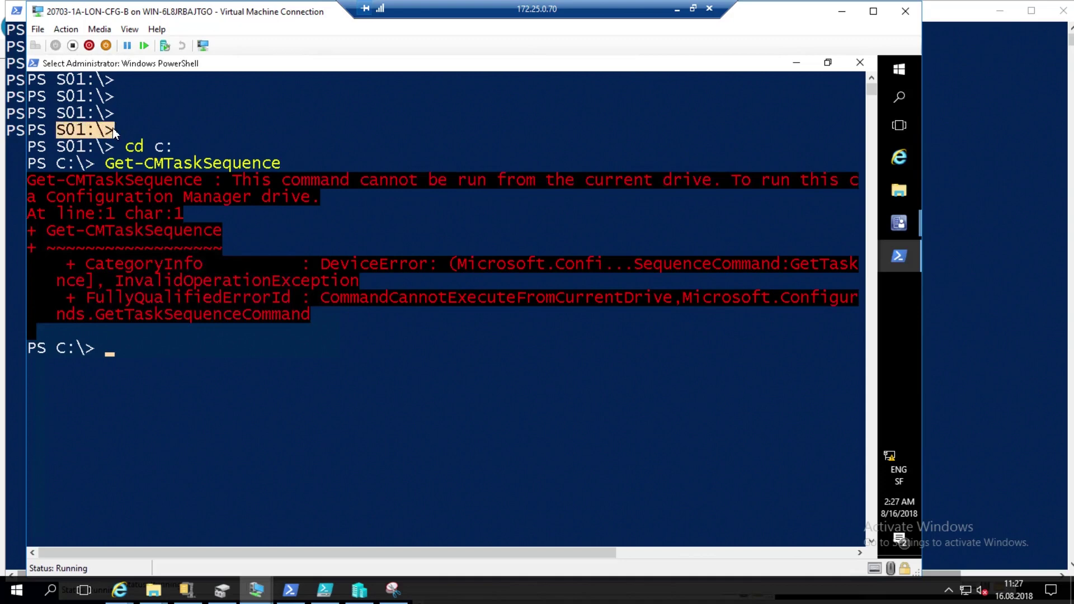
click(128, 352)
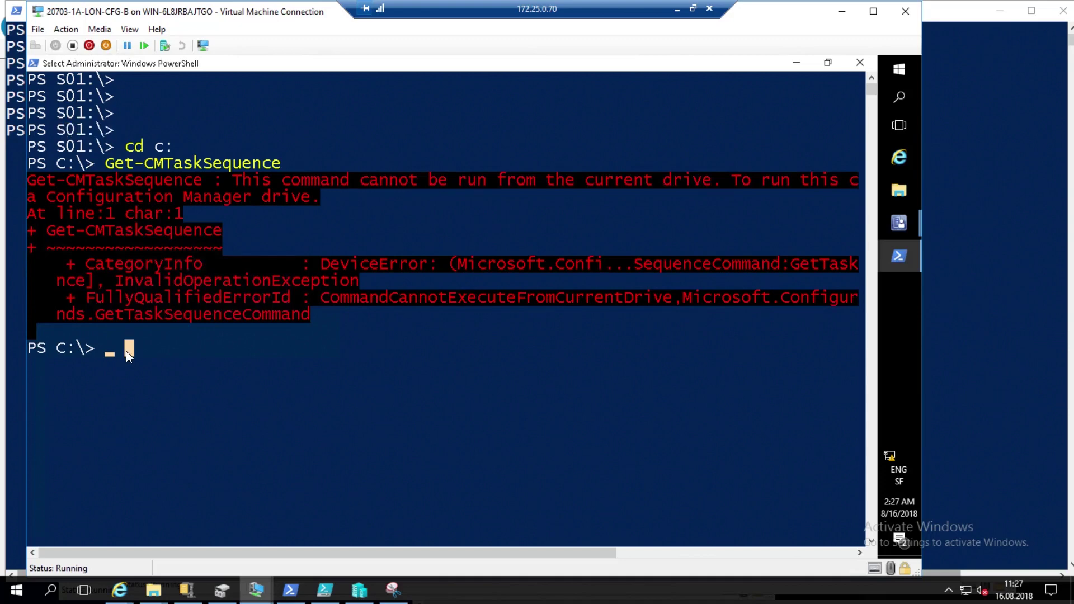
- Close the PowerShell console, connect via Windows PowerShell from the Configuration Manager console, and choose Always run for the untrusted publisher
double_click(33, 60)
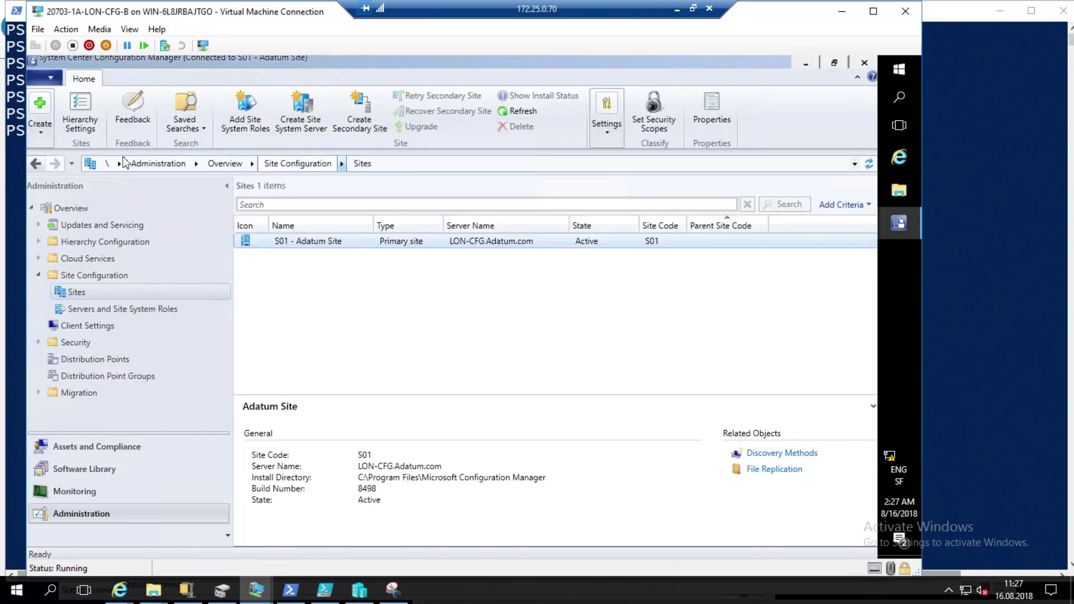
click(52, 79)
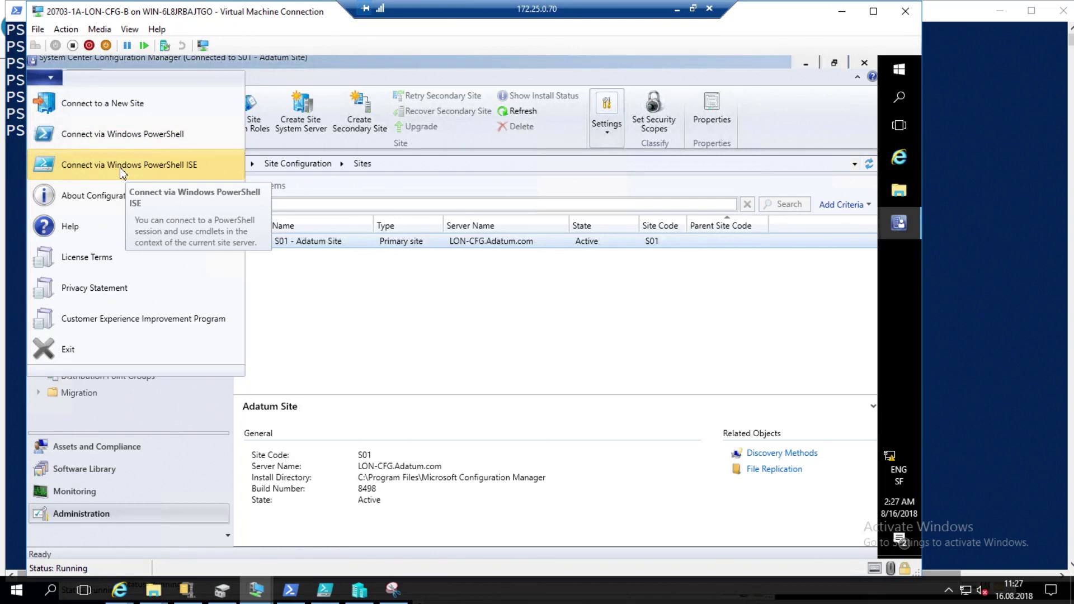
click(124, 140)
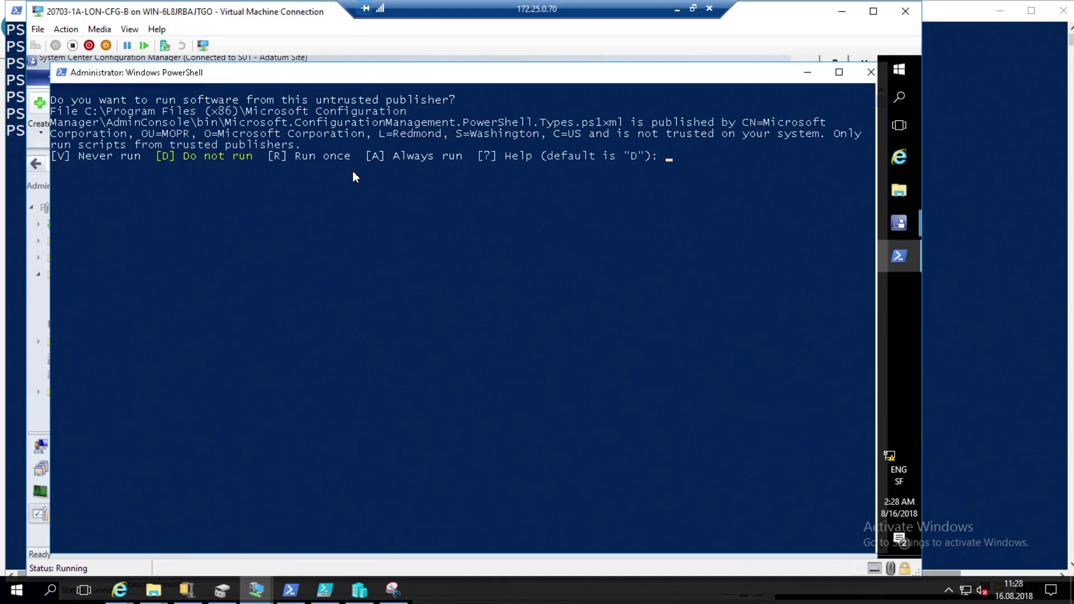
text(A)
key(Return)
- Highlight the S01:\> prompt and the publisher text in the new PowerShell session, and close its window
drag(132, 168, 81, 170)
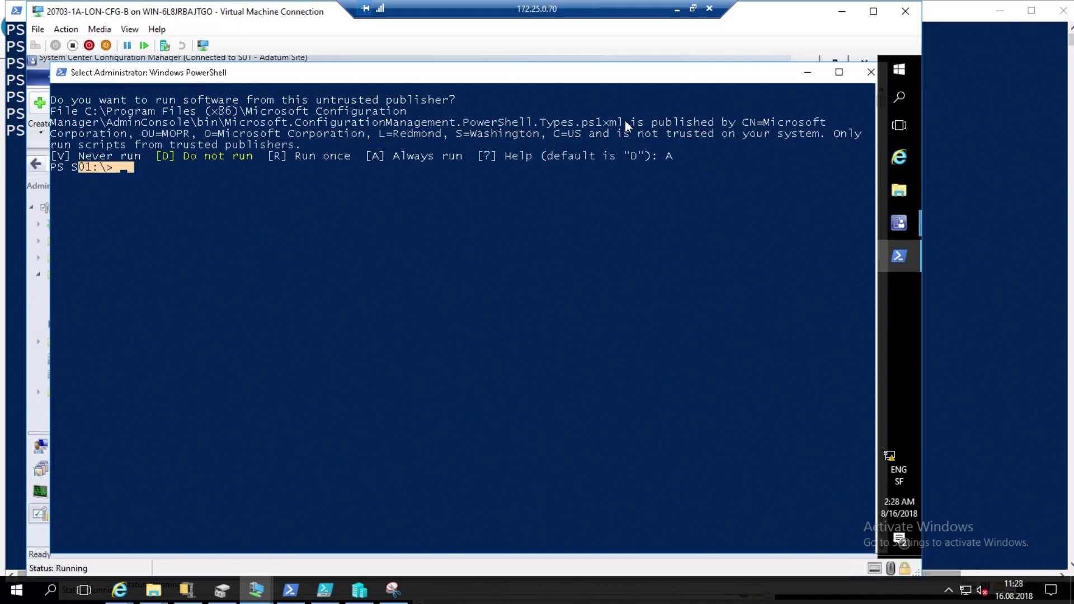
drag(735, 122, 797, 123)
click(166, 168)
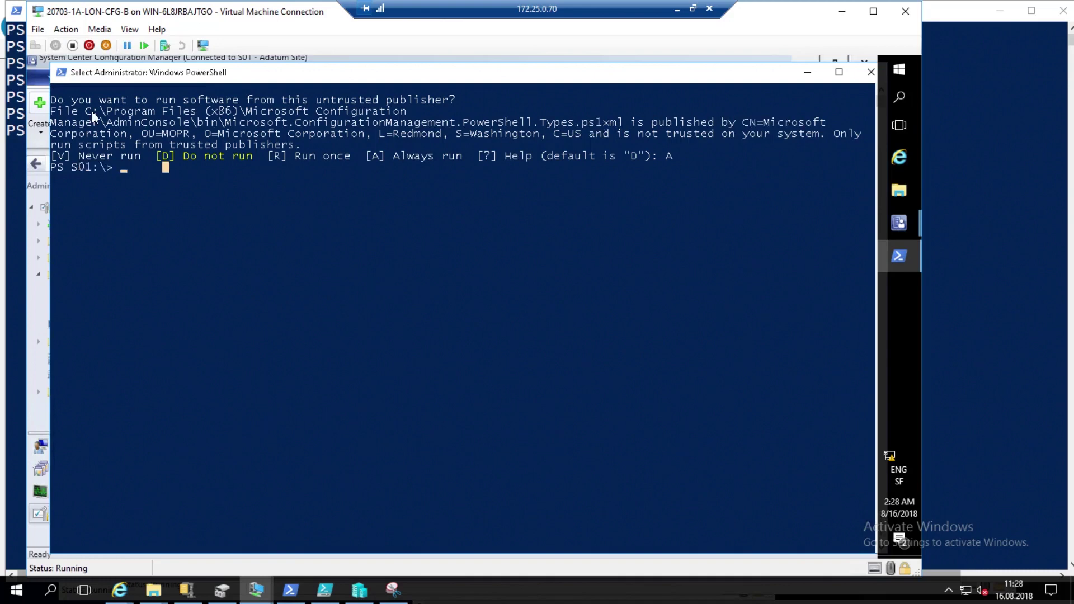
double_click(62, 72)
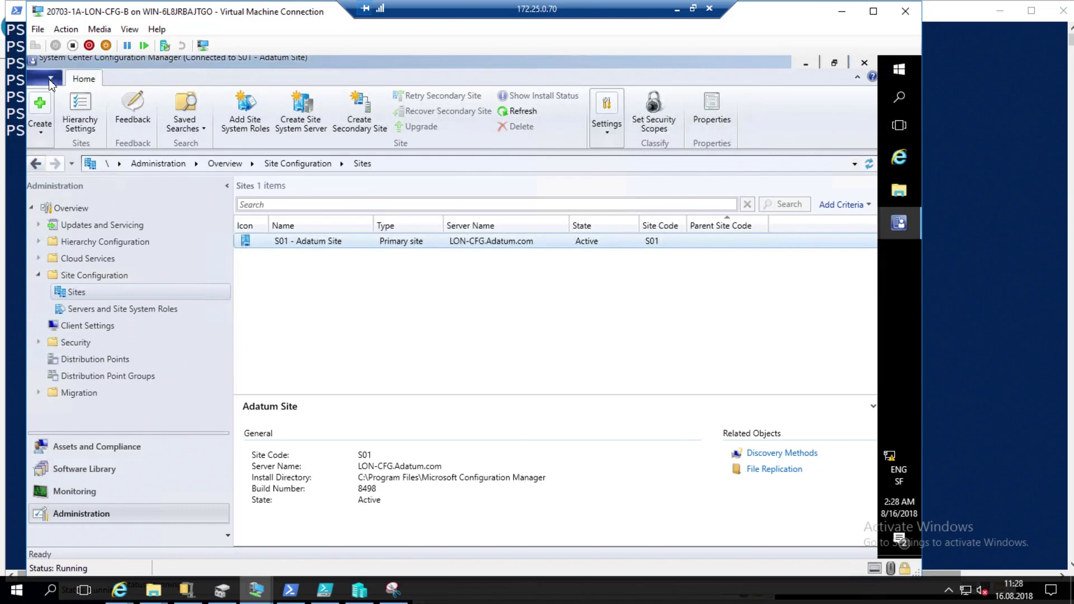
- Connect via Windows PowerShell ISE from the Configuration Manager console and dismiss the notice about the previous session
click(50, 80)
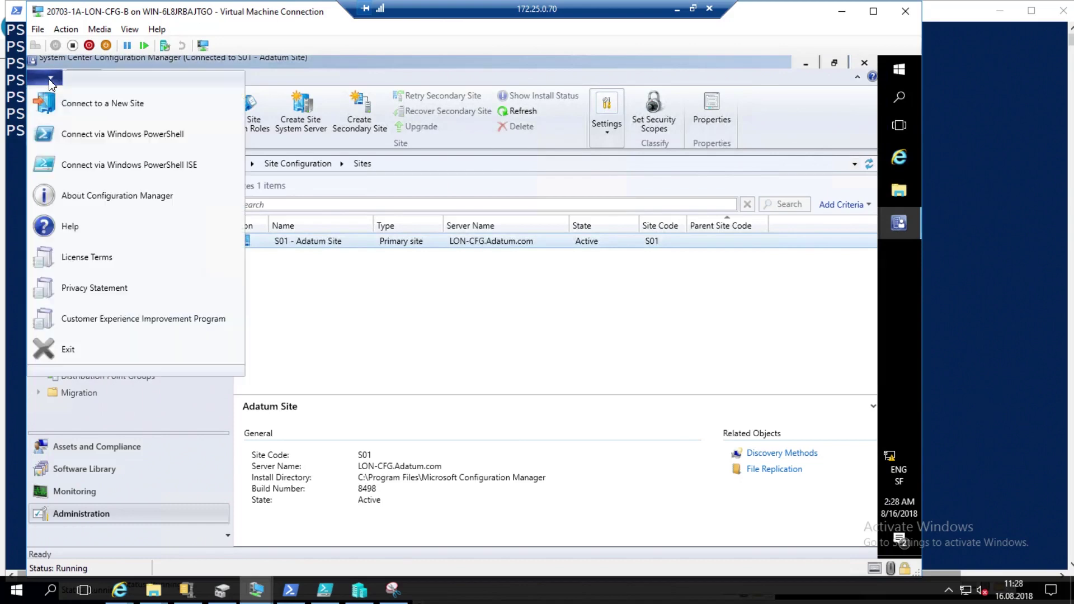
click(122, 167)
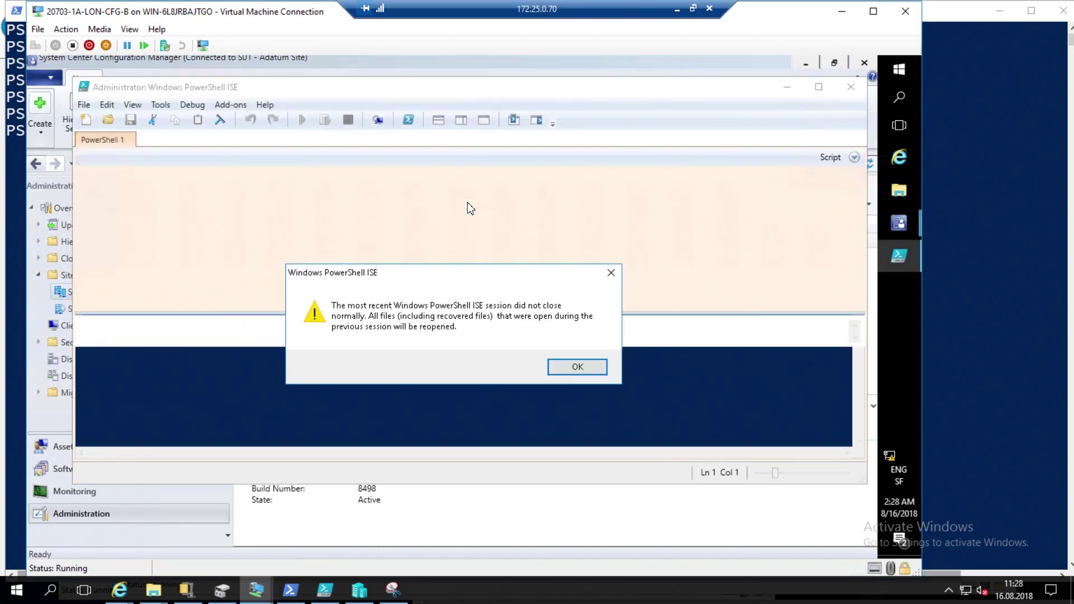
click(570, 367)
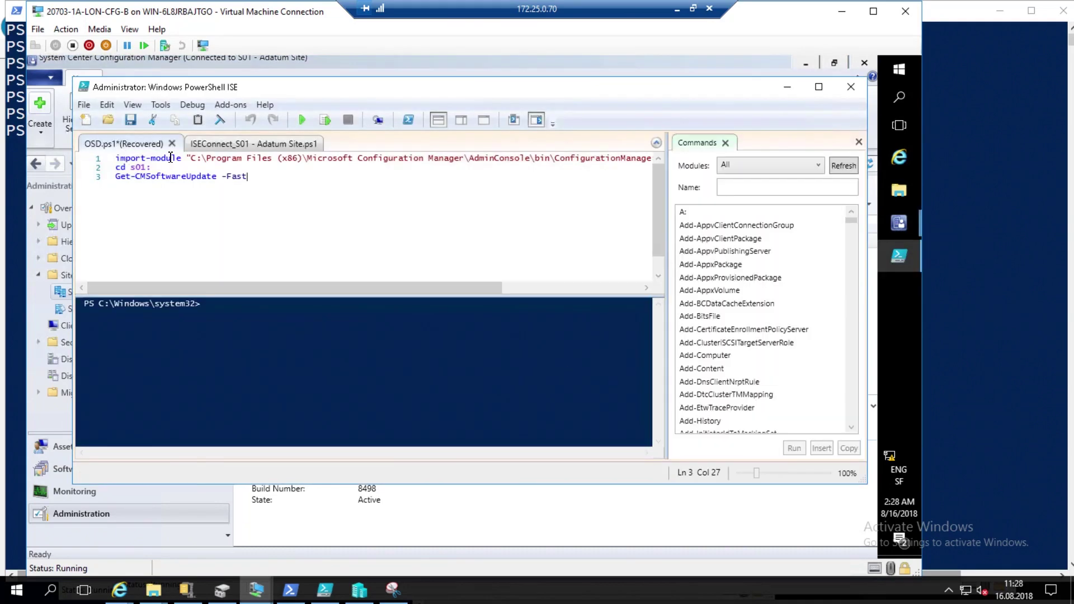
- Run only the Import-Module line for ConfigurationManager.psd1 in the ISEConnect_S01 - Adatum Site.ps1 script
click(215, 147)
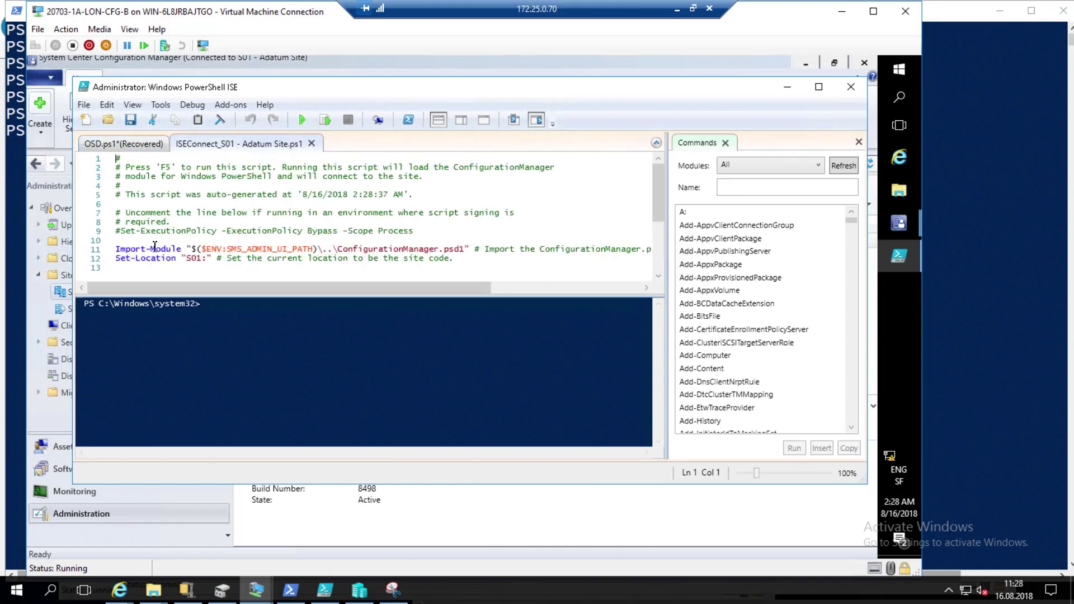
click(116, 144)
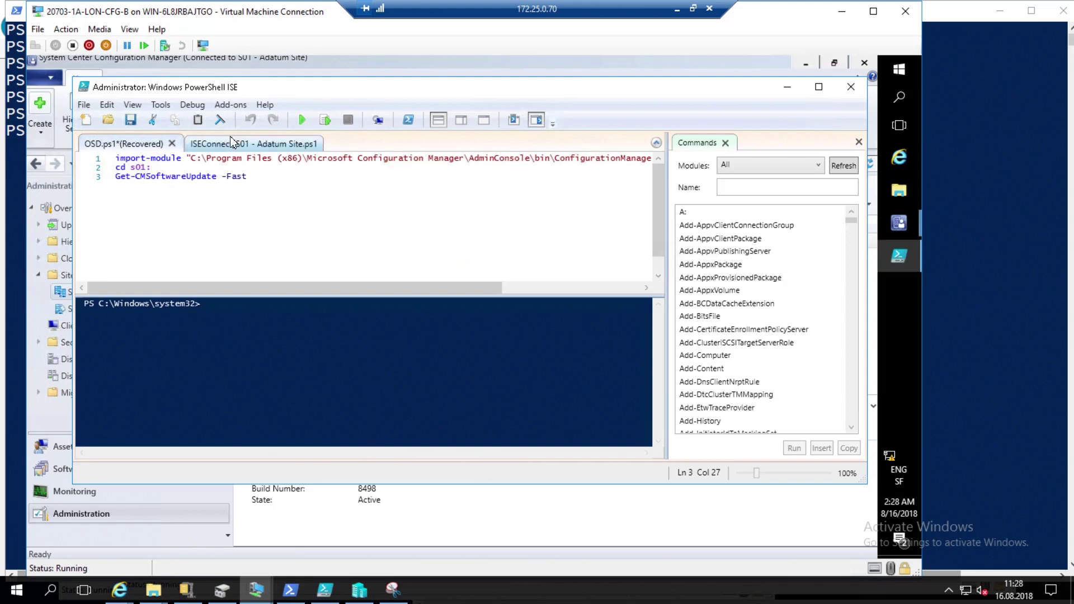
click(231, 143)
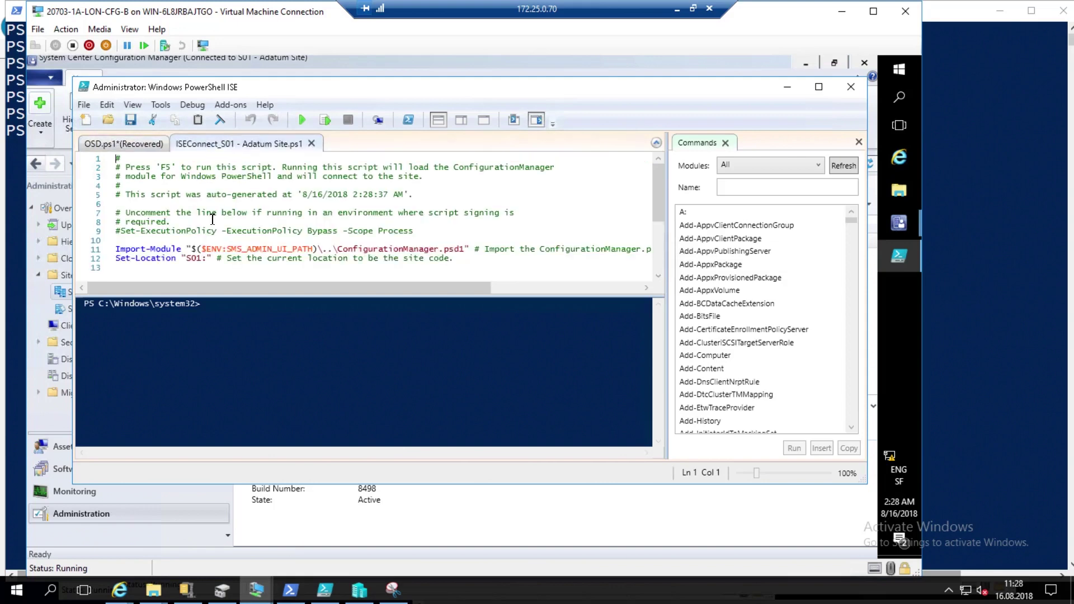
click(248, 249)
click(325, 121)
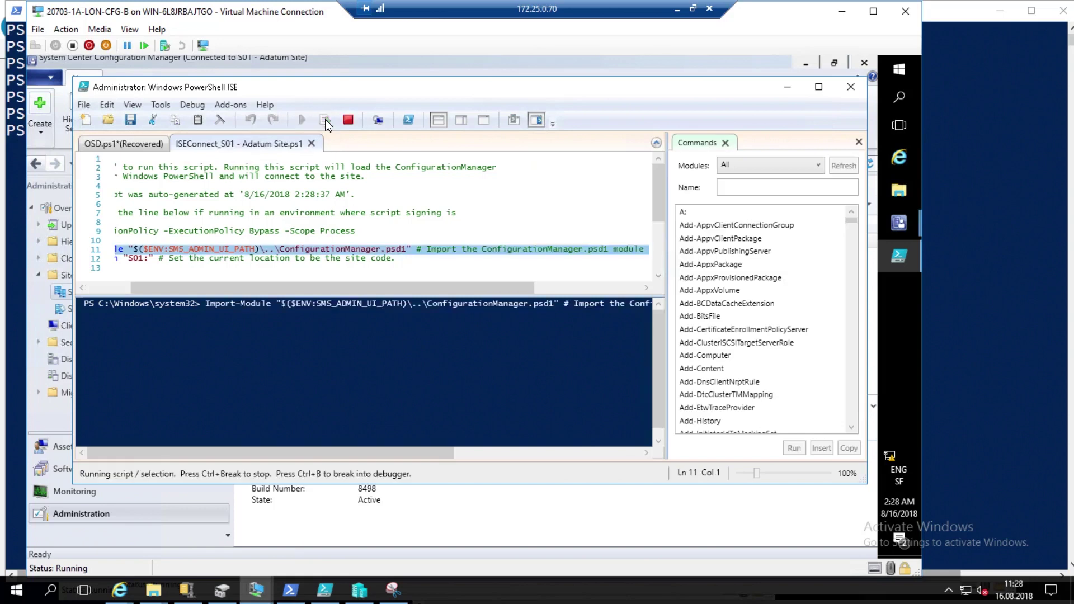
drag(239, 287, 123, 291)
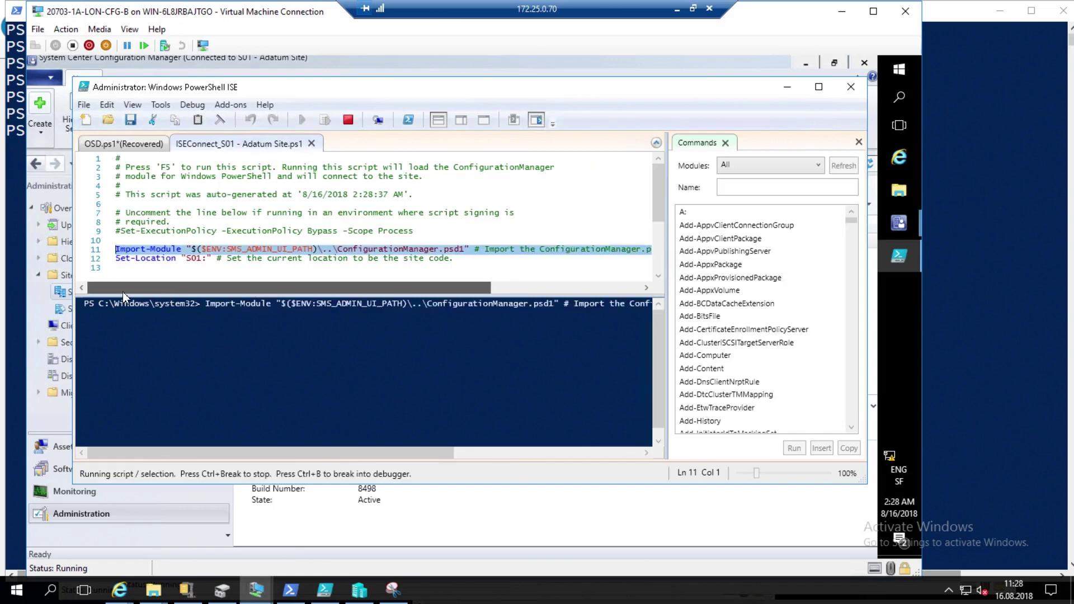
- Run just the $ENV:SMS_ADMIN_UI_PATH part of the Import-Module line to display its path
click(242, 260)
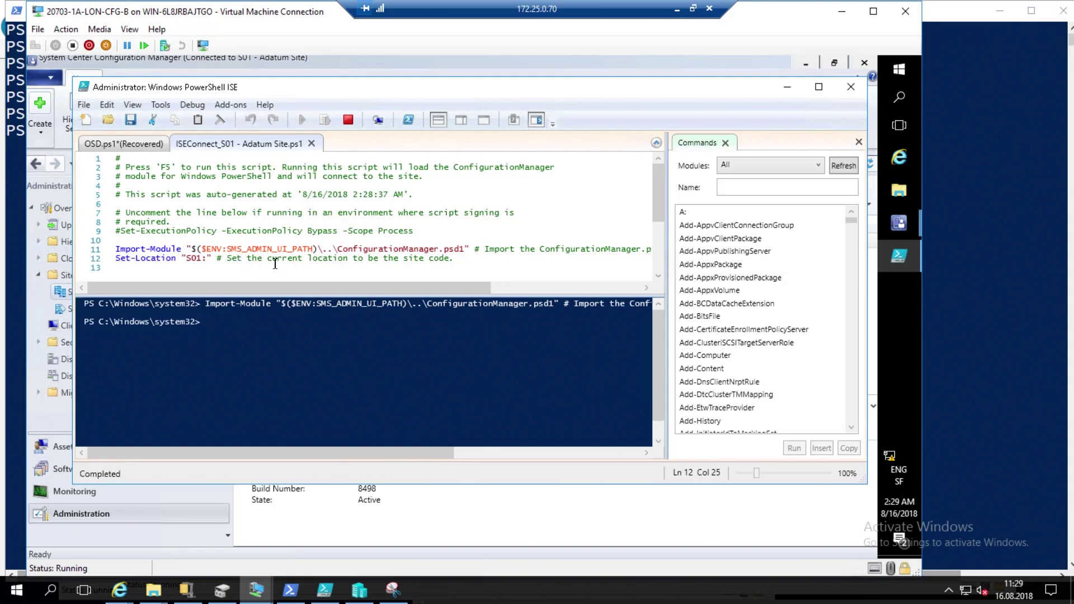
click(235, 251)
key(Right)
key(Right)
key(Right)
key(Right)
key(Right)
key(Right)
key(Right)
key(Right)
key(Right)
key(Right)
key(Right)
key(Right)
key(Right)
drag(285, 250, 205, 251)
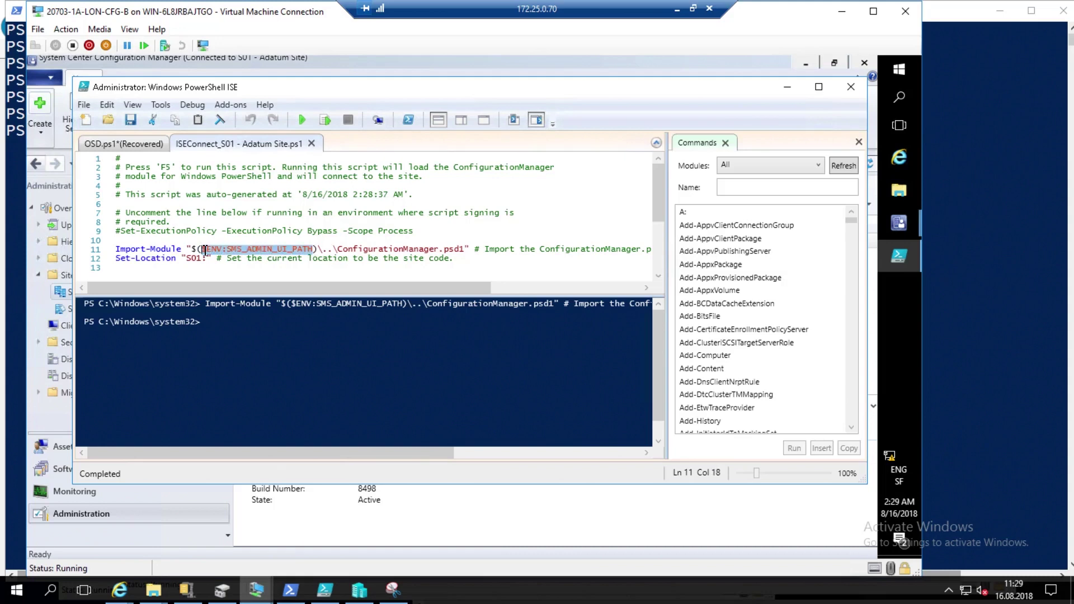
key(F8)
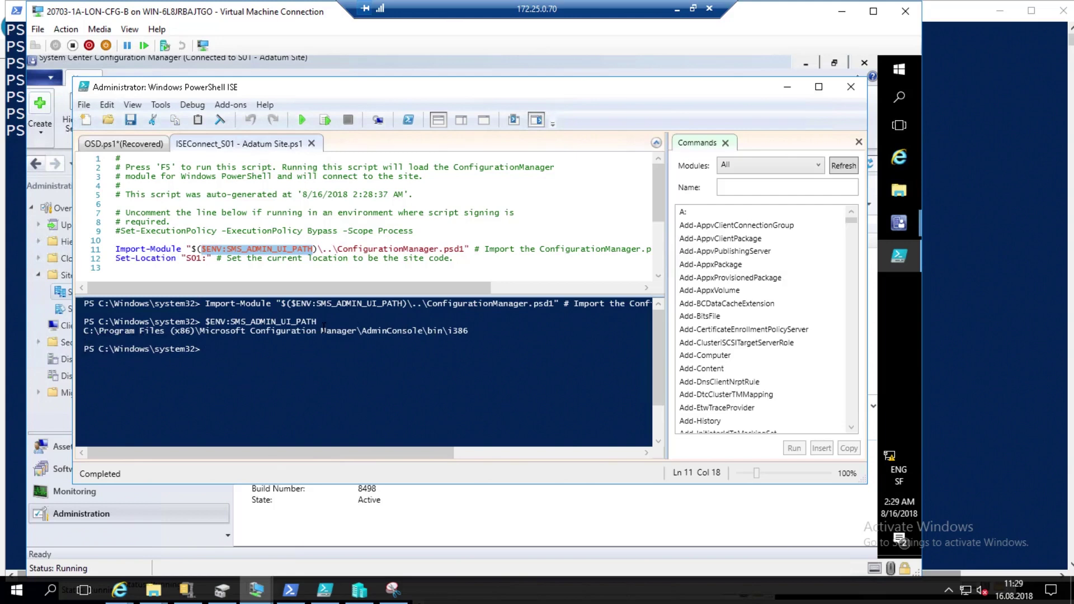
- Run only the Set-Location "S01:" line of the script
click(252, 216)
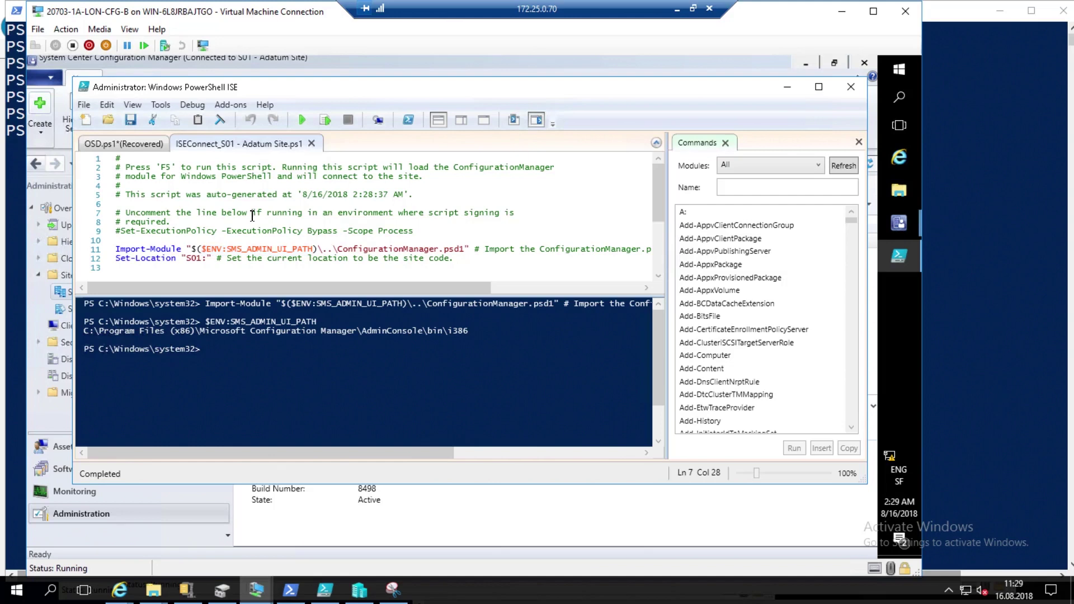
click(187, 257)
click(326, 119)
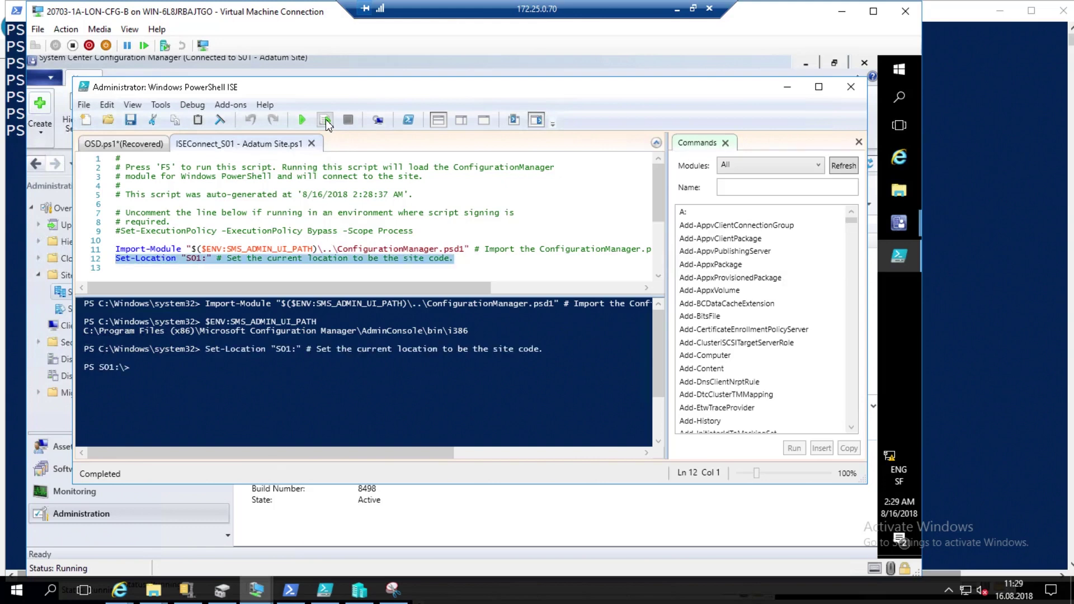
- Close PowerShell ISE without saving OSD.ps1 and switch to the Win10-Device virtual machine
click(851, 87)
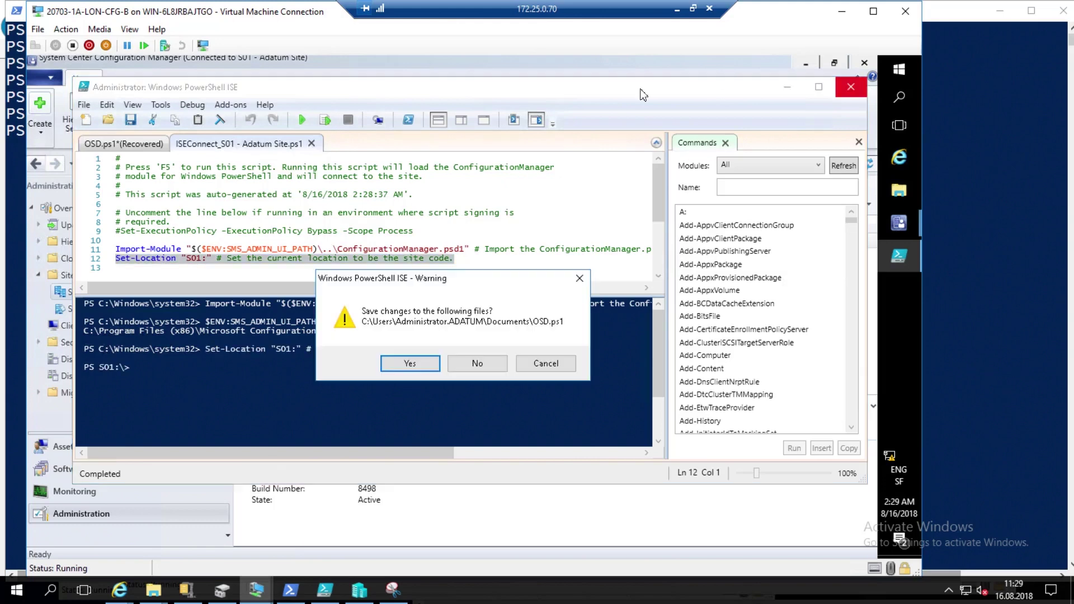
click(468, 369)
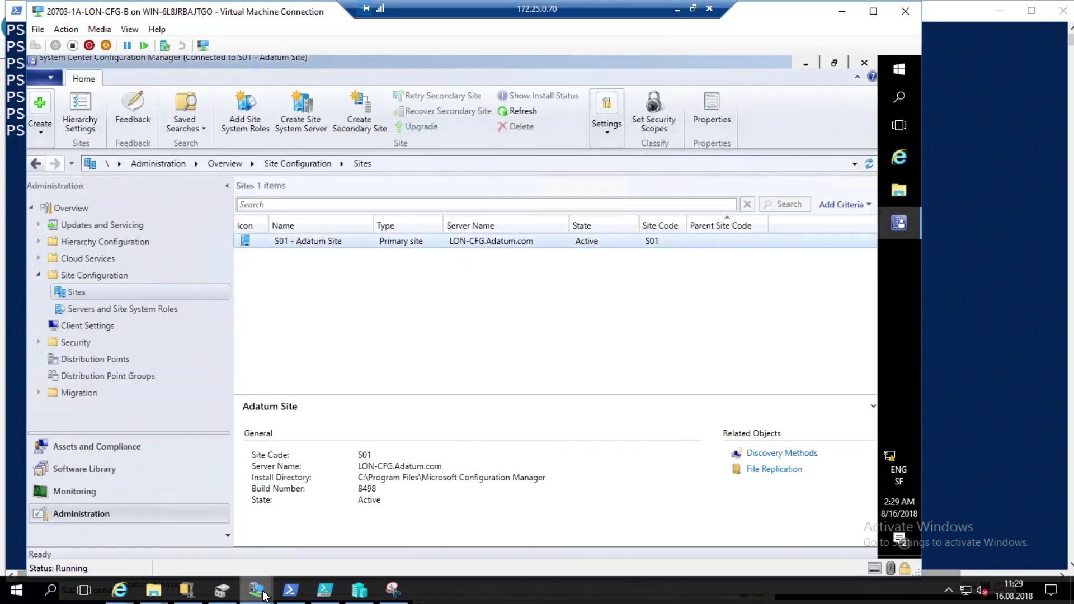
mouse_move(259, 591)
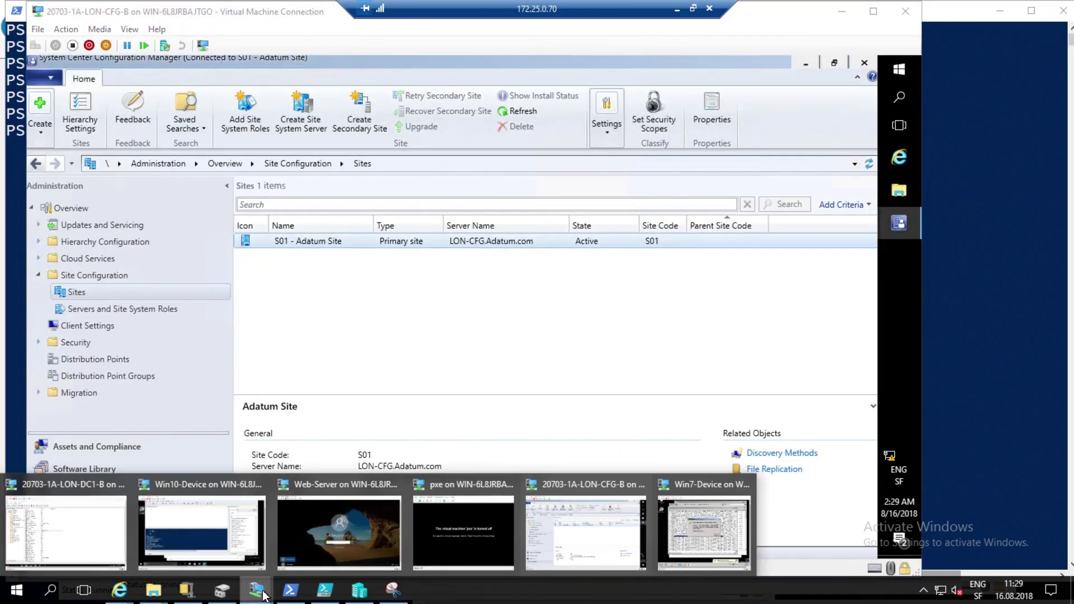
click(177, 519)
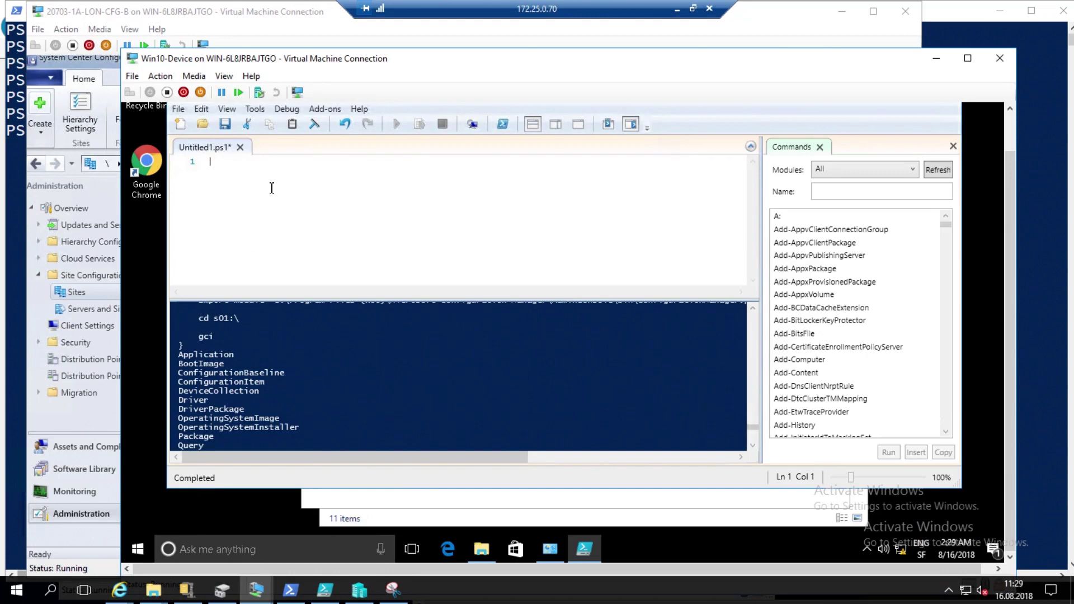
- Clear the ISE console output, zoom the text to 140%, and close the Commands add-on
click(314, 123)
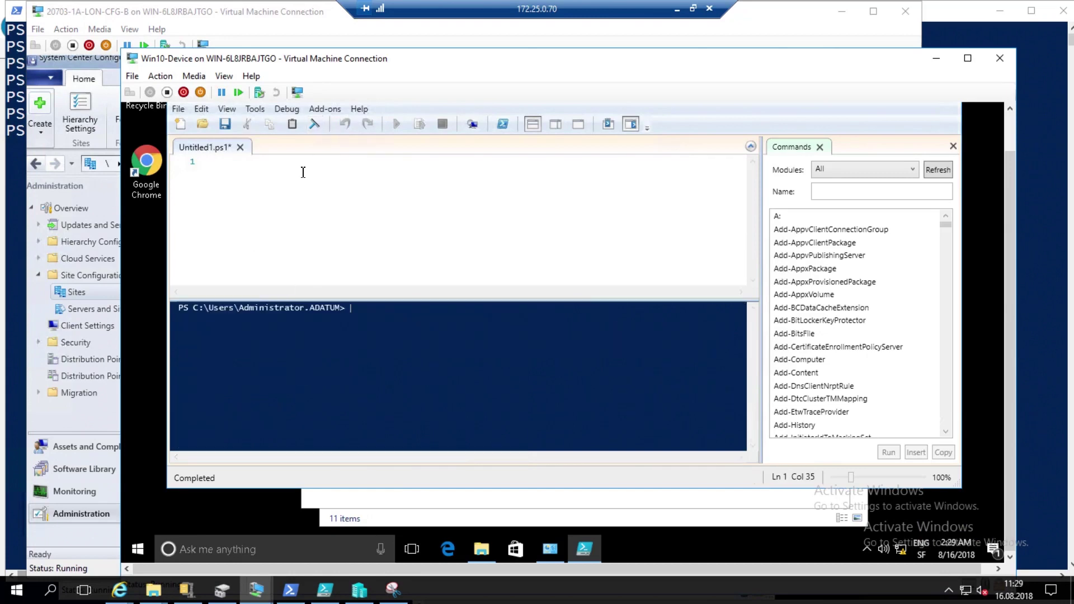
click(862, 479)
click(864, 481)
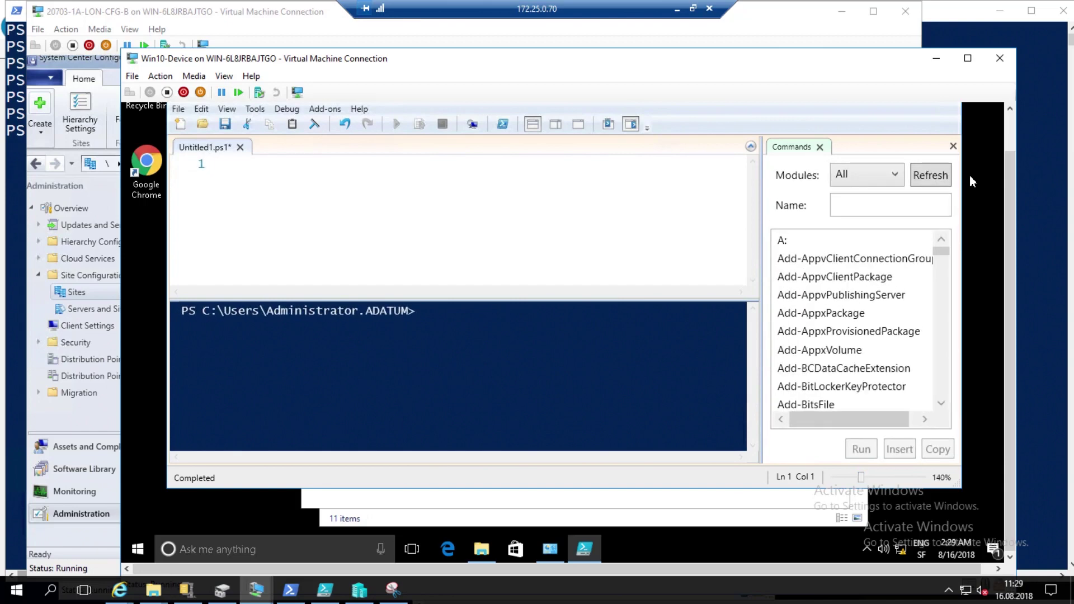
click(954, 146)
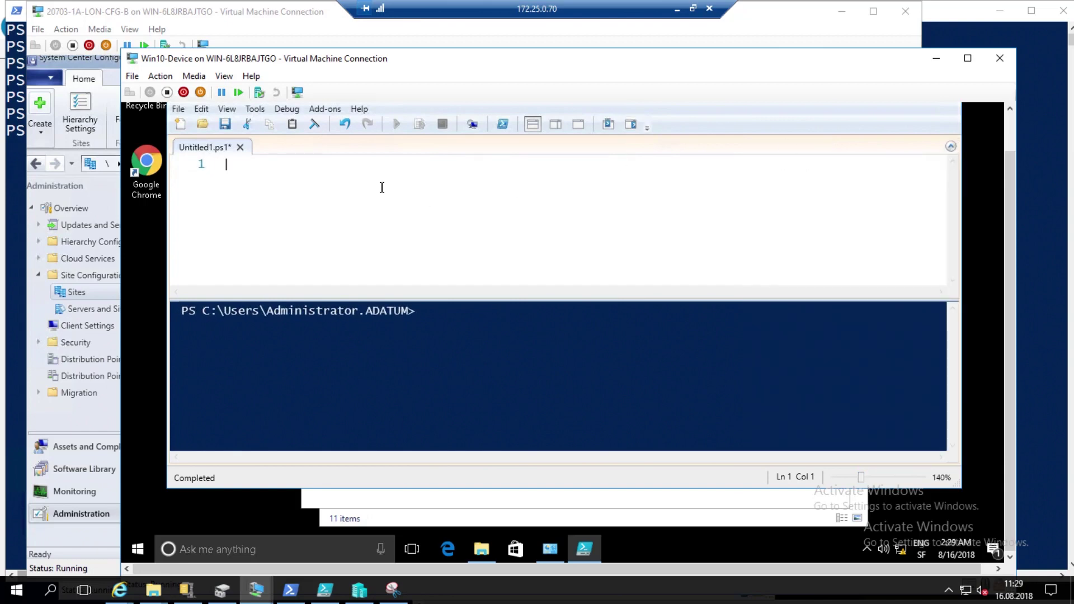
- Enter get-cmsite on line 1 of the untitled script and try to run that selection
text(get-cmsi)
key(BackSpace)
text(site)
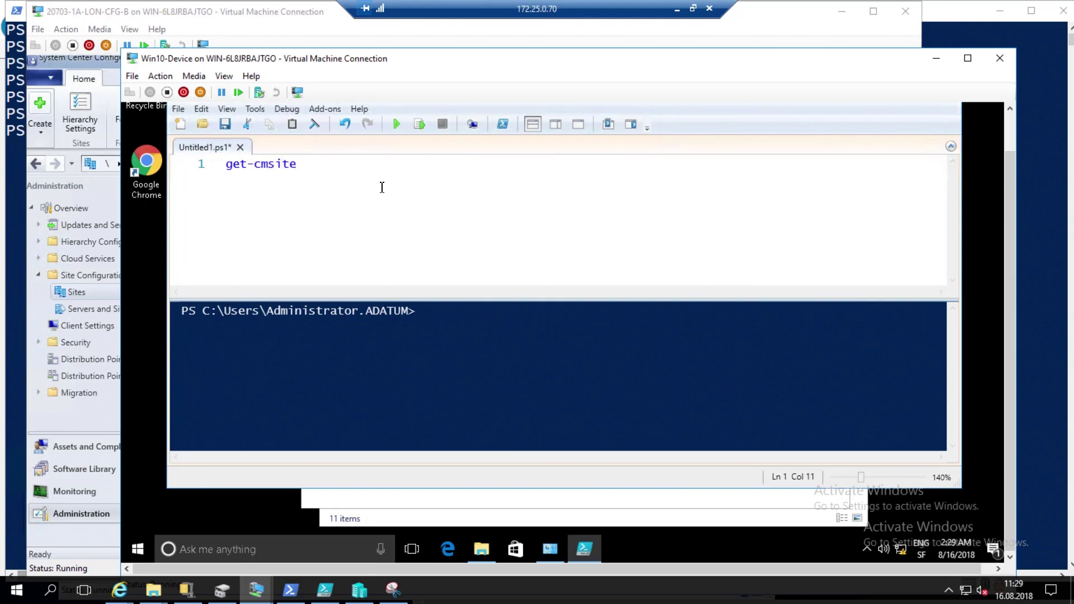
key(shift+Home)
key(F8)
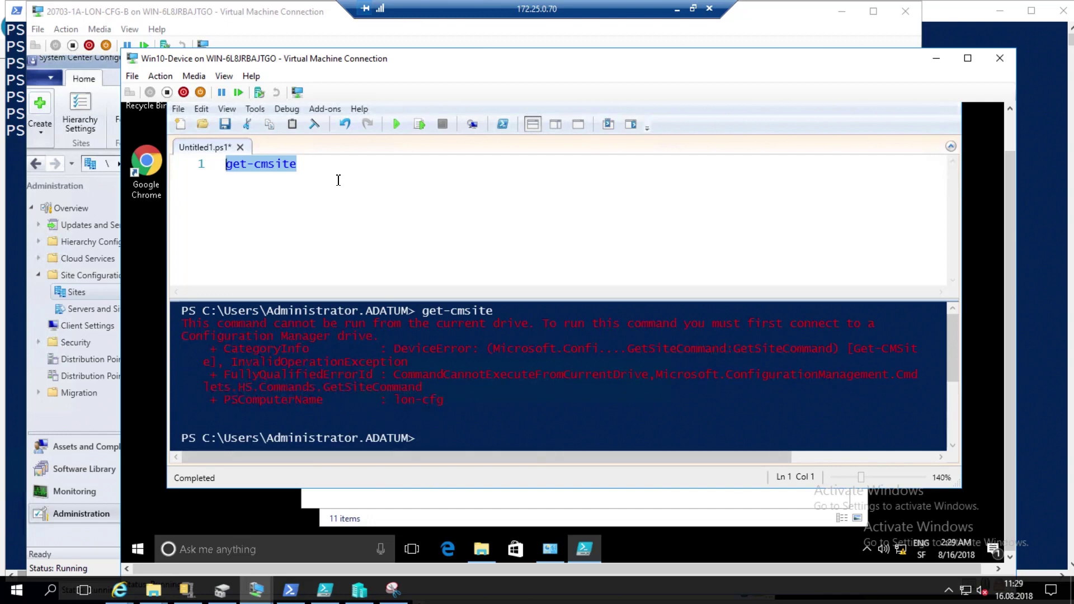
- Replace get-cmsite in the script with the comment # remotly, followed by several empty lines
key(End)
key(ctrl+shift+Left)
key(Return)
key(Return)
key(Return)
key(Up)
key(Up)
key(Up)
key(shift+Right)
key(shift+Right)
key(shift+Right)
key(shift+Right)
key(Delete)
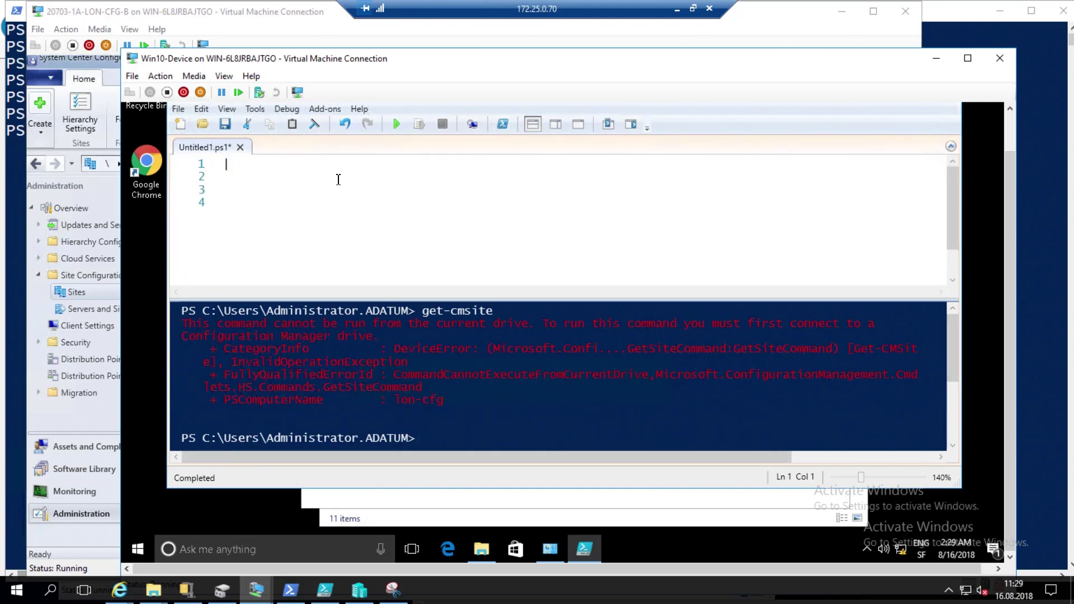
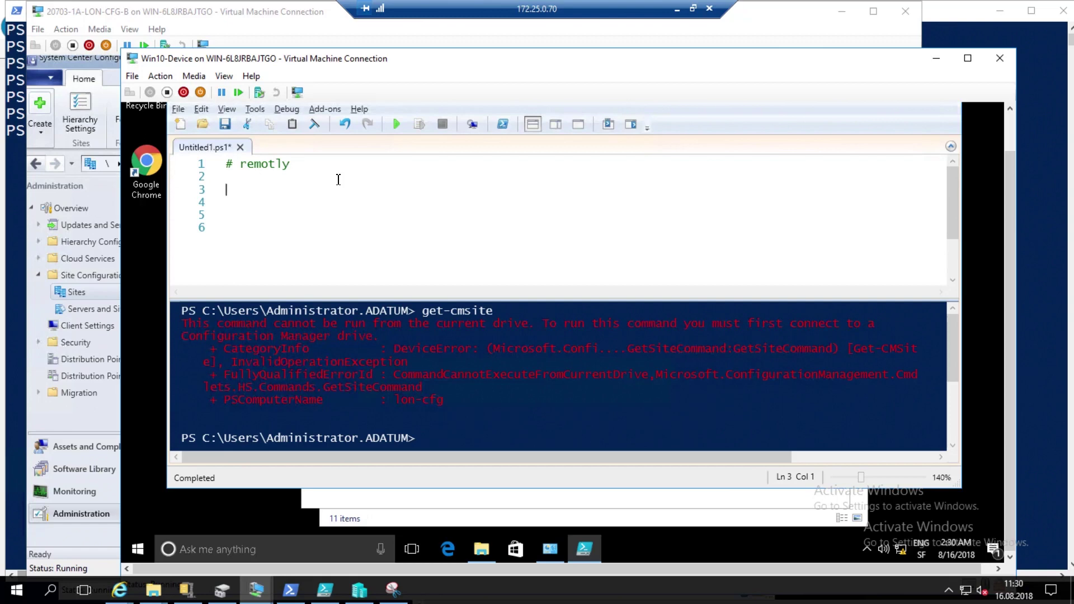
- Close the Settings window that interrupts the work and clear the partially written command from line 3 of the script
text(e)
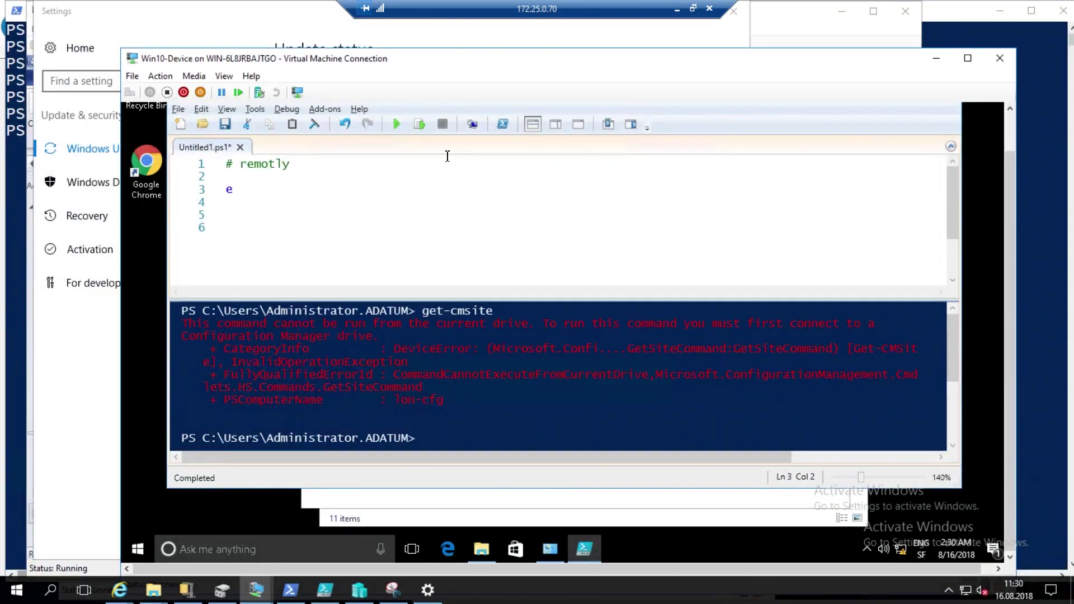
click(734, 11)
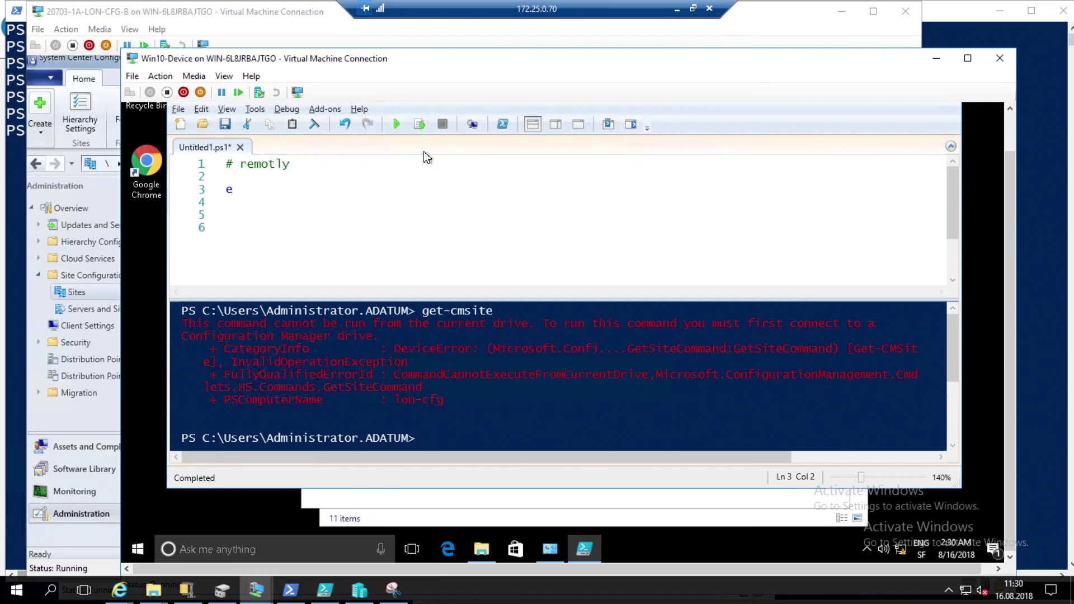
click(328, 182)
key(Down)
text(nter)
key(Down)
key(BackSpace)
key(BackSpace)
key(BackSpace)
key(BackSpace)
key(BackSpace)
key(BackSpace)
- Write Enter-PSSession -ComputerName lon-cfg on line 3 of the script and run only that line
text(enter-pss)
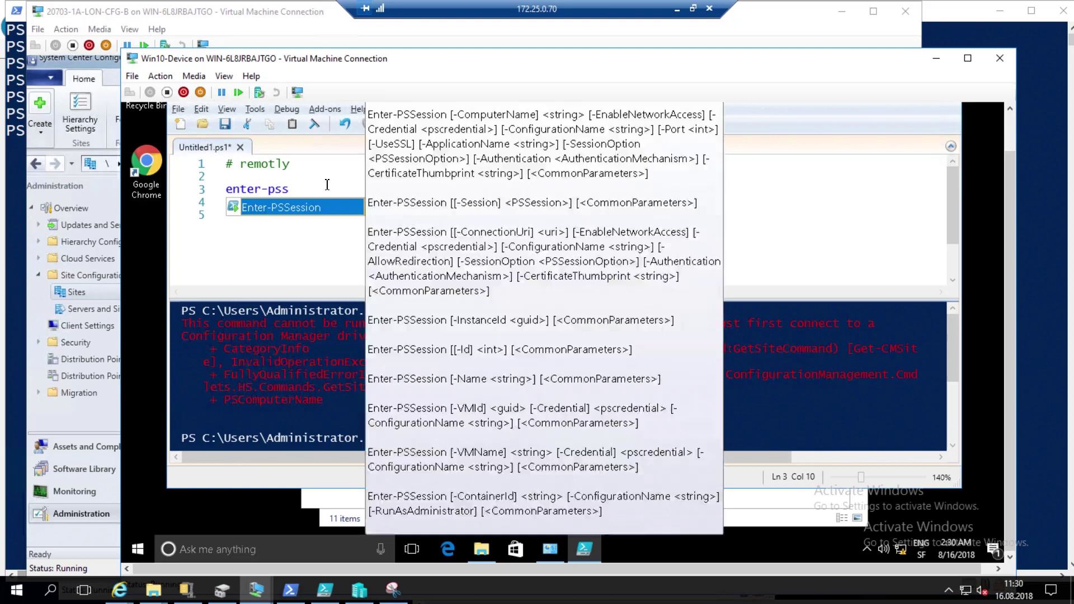
key(Tab)
text(-)
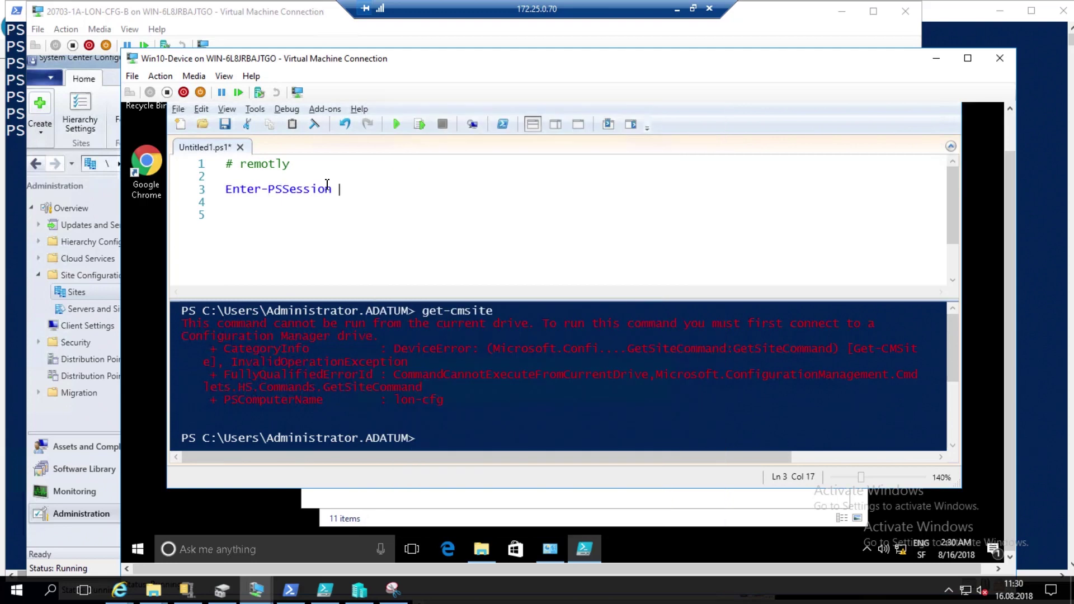
text(com)
key(Tab)
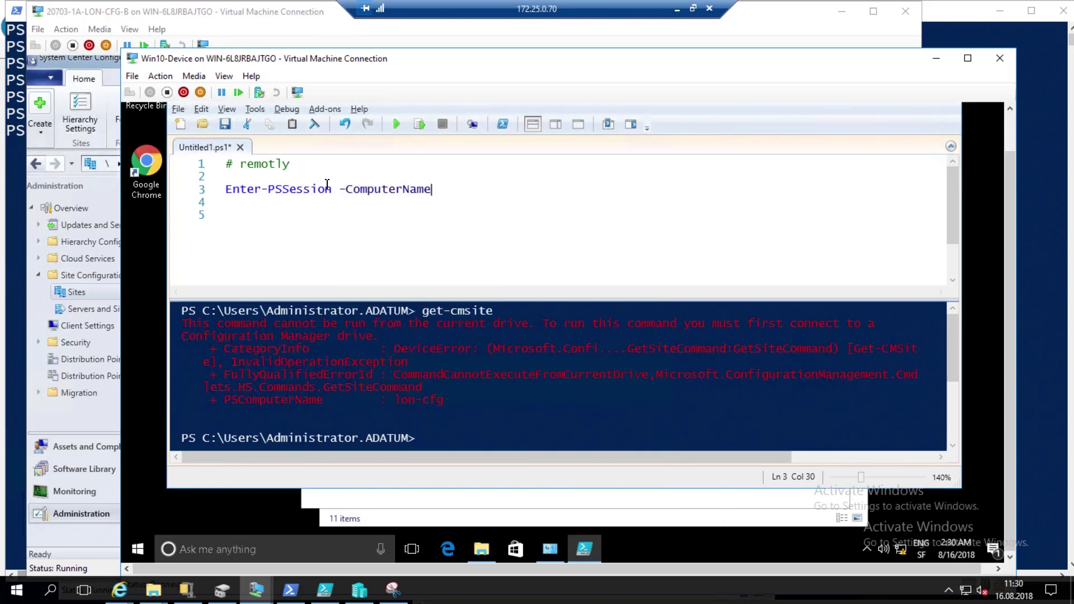
text(lon-cfg)
click(328, 189)
click(420, 124)
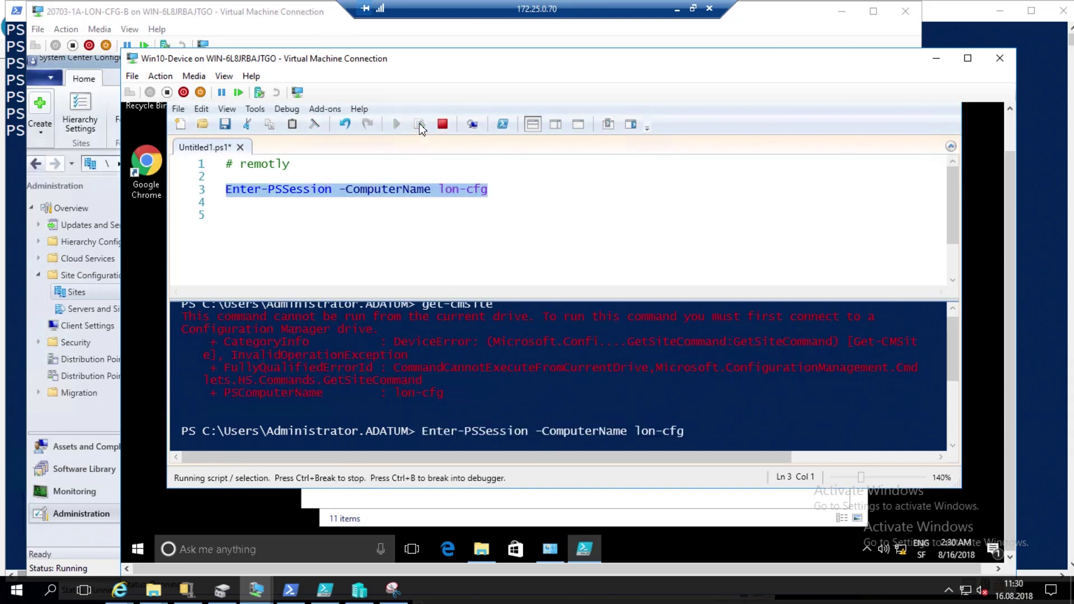
- Add an empty line below the Enter-PSSession command and clear the remote session's console output with cls
click(501, 191)
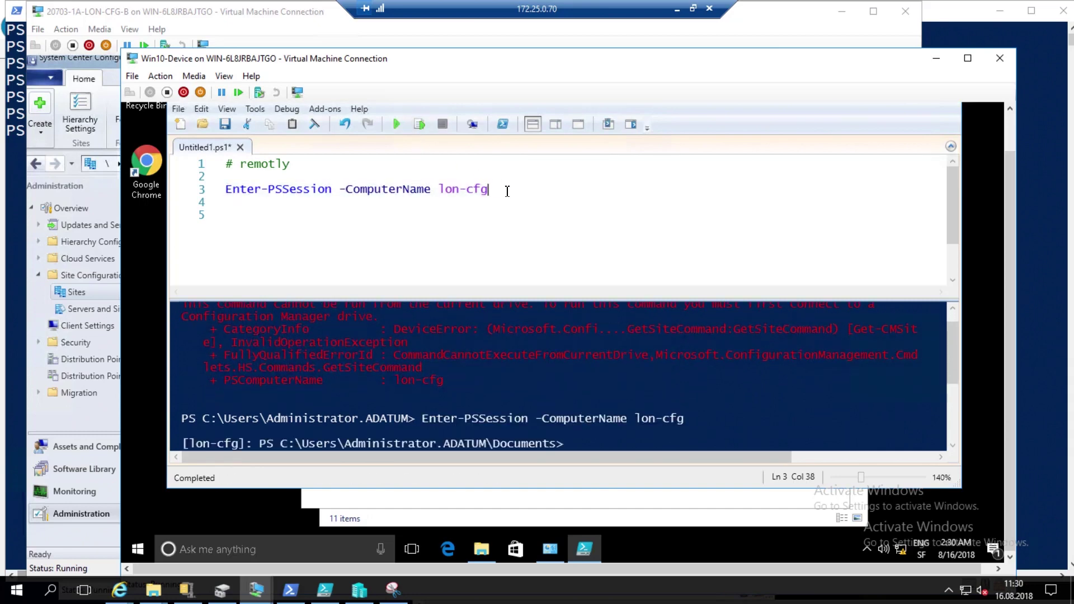
key(Return)
click(266, 447)
text(cls)
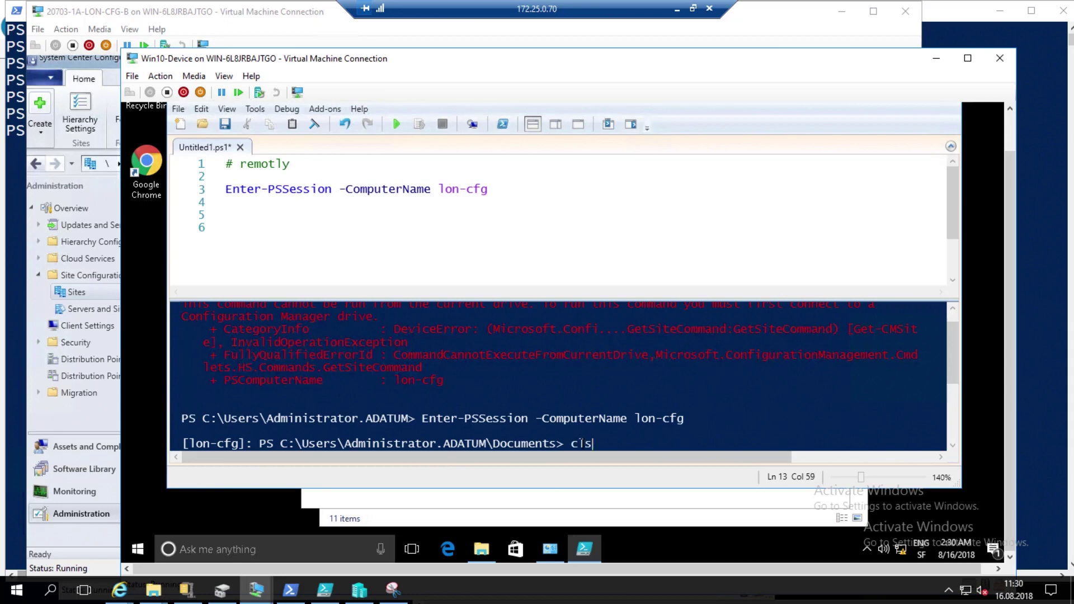
key(Return)
- Try get-cmsite and then cd s01: in the lon-cfg remote session
text(c)
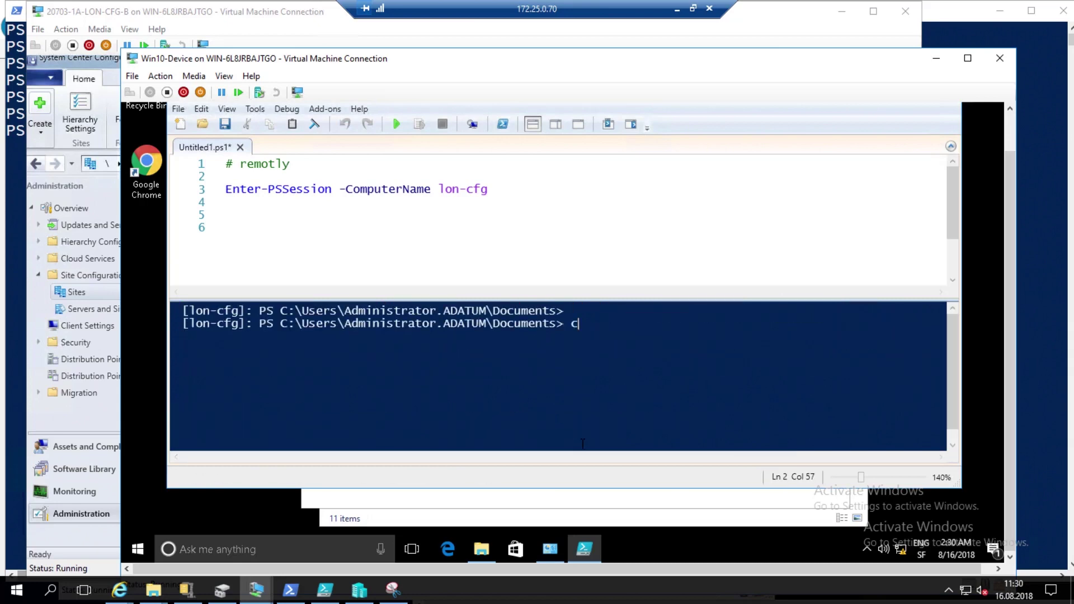
text(d)
key(BackSpace)
key(BackSpace)
key(Return)
text(get-csmite)
key(BackSpace)
key(BackSpace)
key(BackSpace)
key(BackSpace)
key(BackSpace)
text(msite)
key(Return)
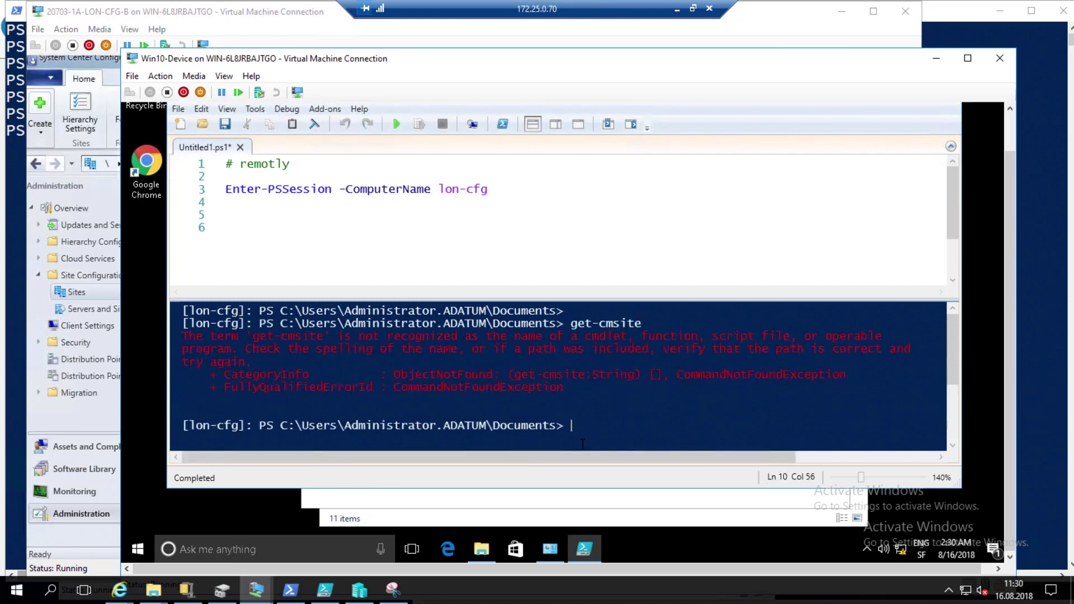
text(cd s01:)
key(Return)
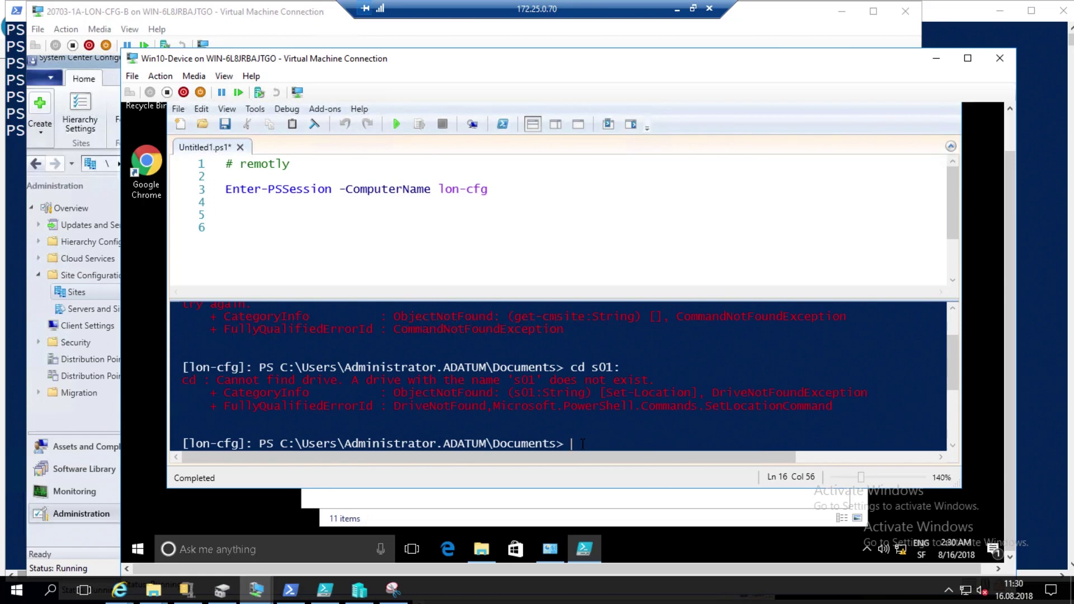
- Begin an import-module command in the remote console with the path 'C:\Program Files (x86)\Microsoft Configuration Manager'
text(import-module )
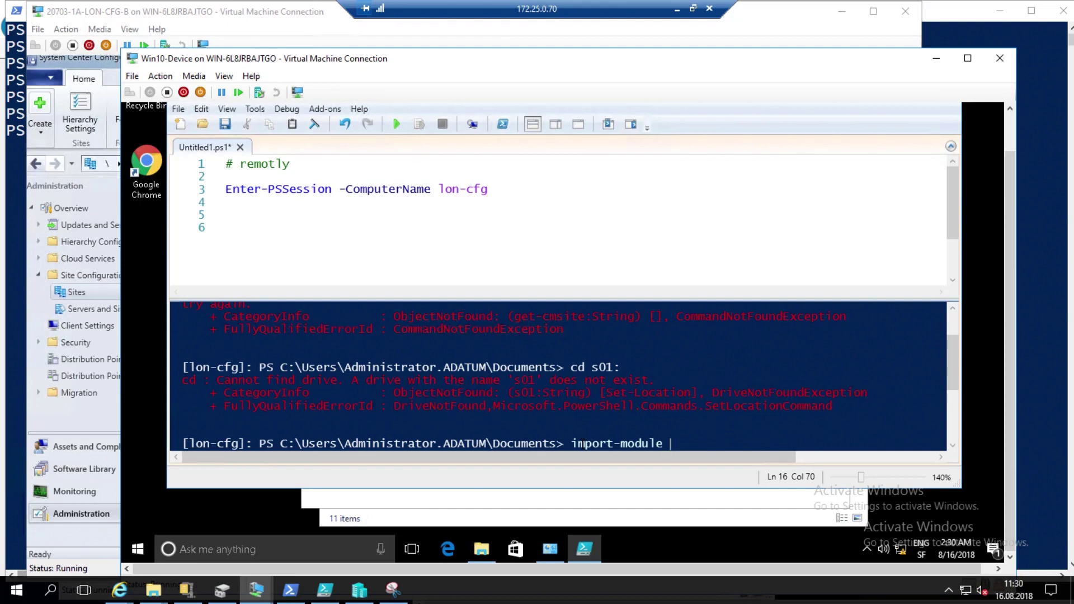
text(c:\)
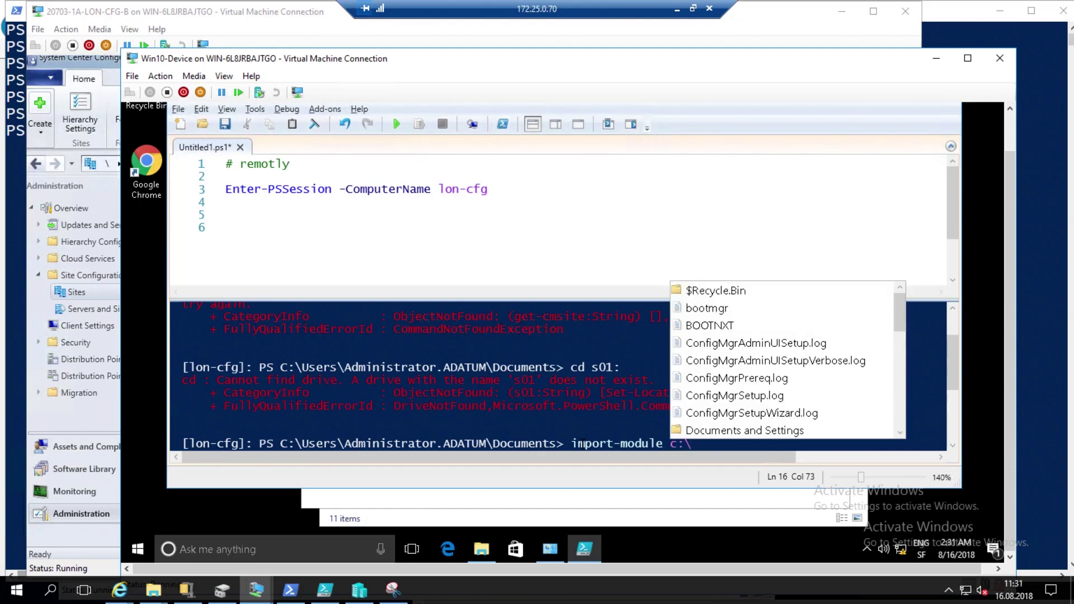
text(pro)
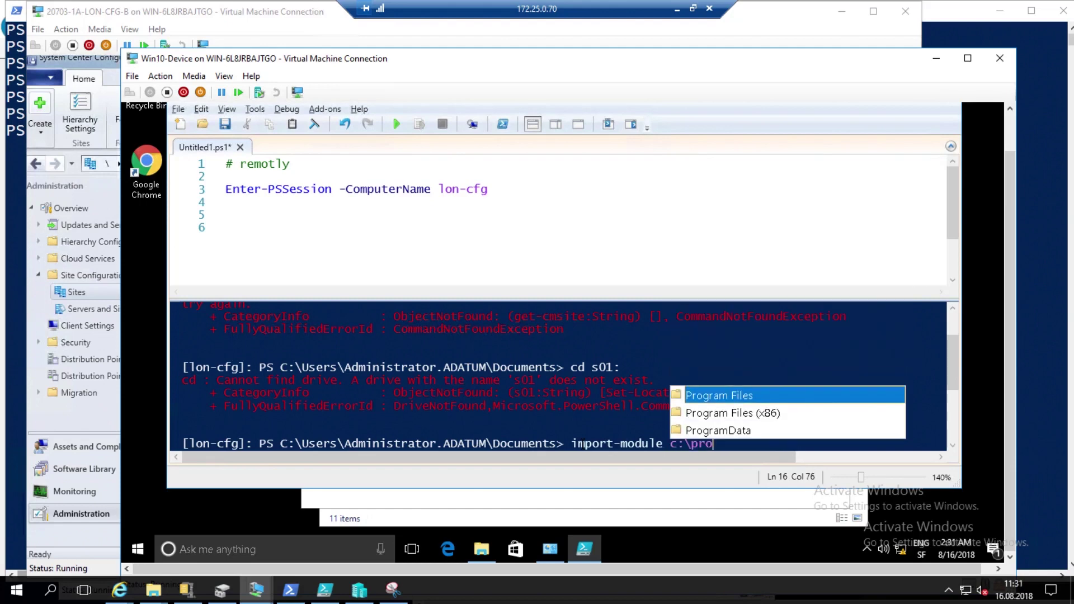
key(Down)
key(Return)
text(\)
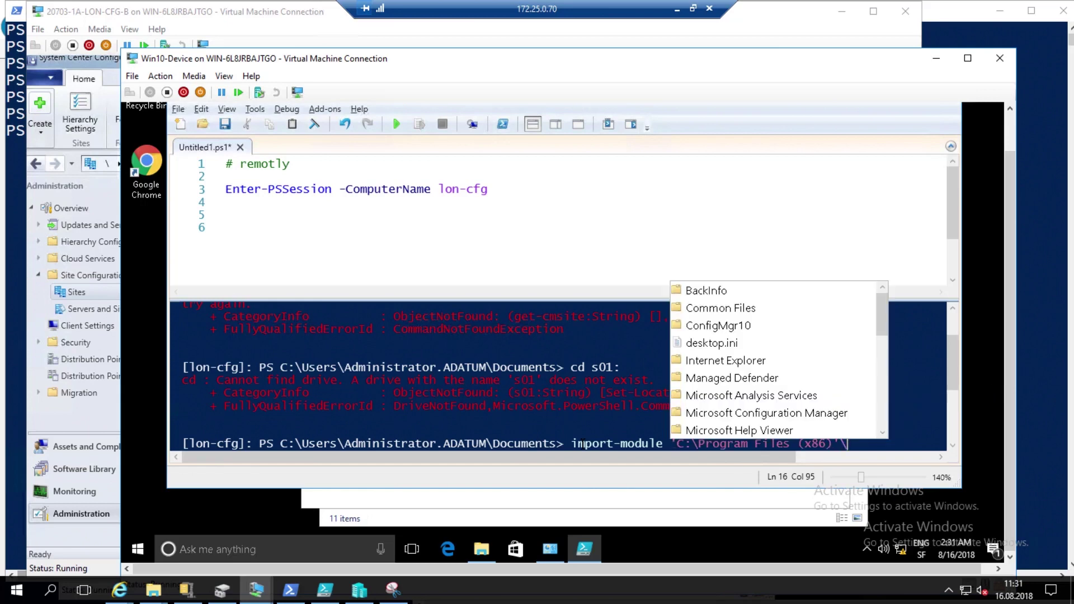
key(Down)
key(Down)
key(Down)
key(Down)
key(Down)
key(Down)
key(Down)
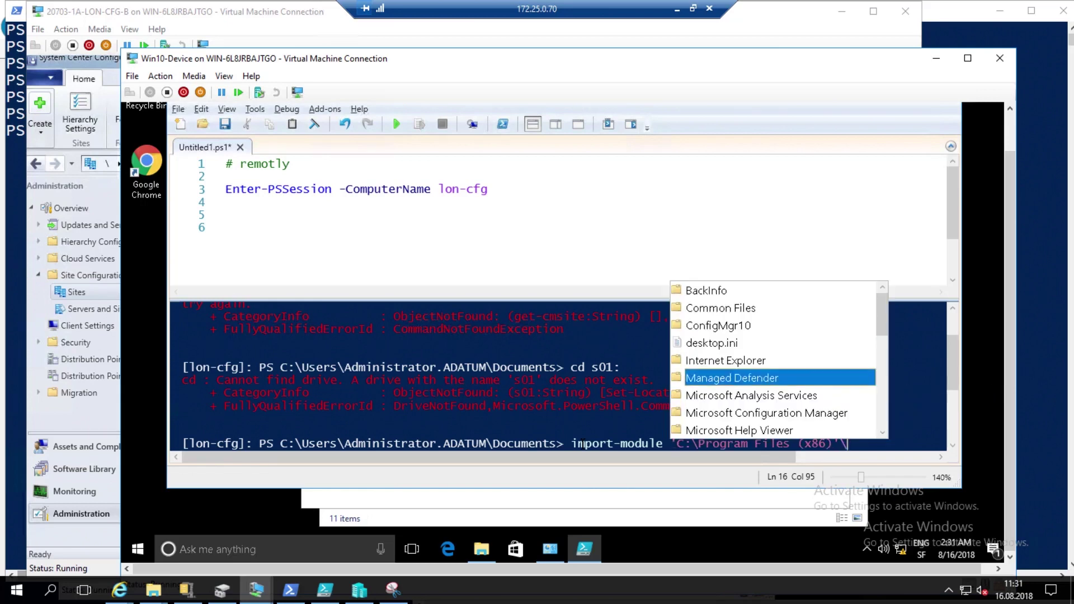
key(Return)
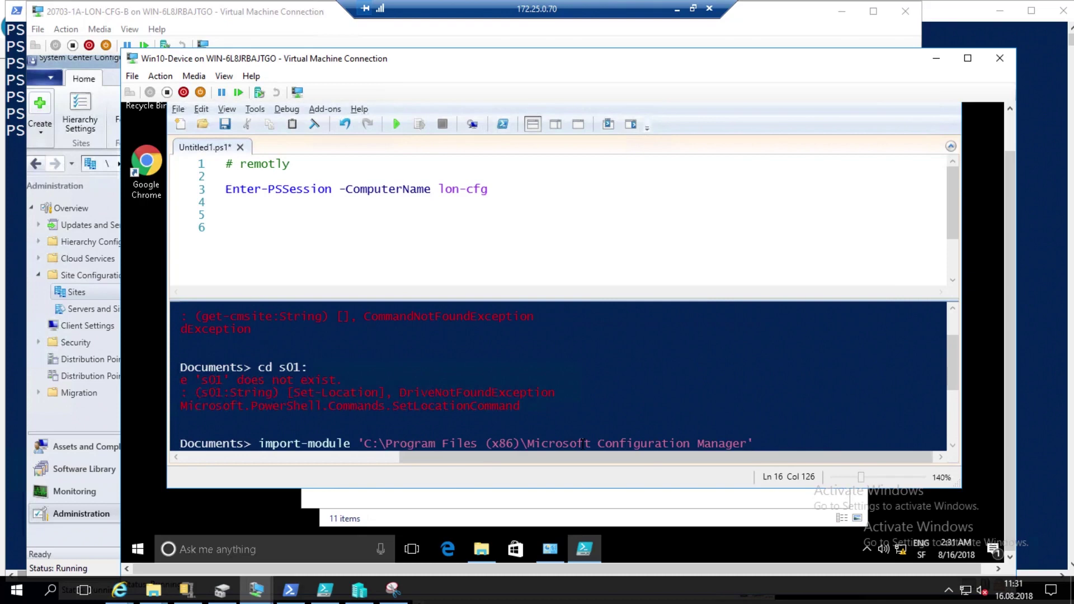
- Extend the import-module path with \AdminConsole\bin\ConfigurationManager.psd1, leaving the command unexecuted
text(\)
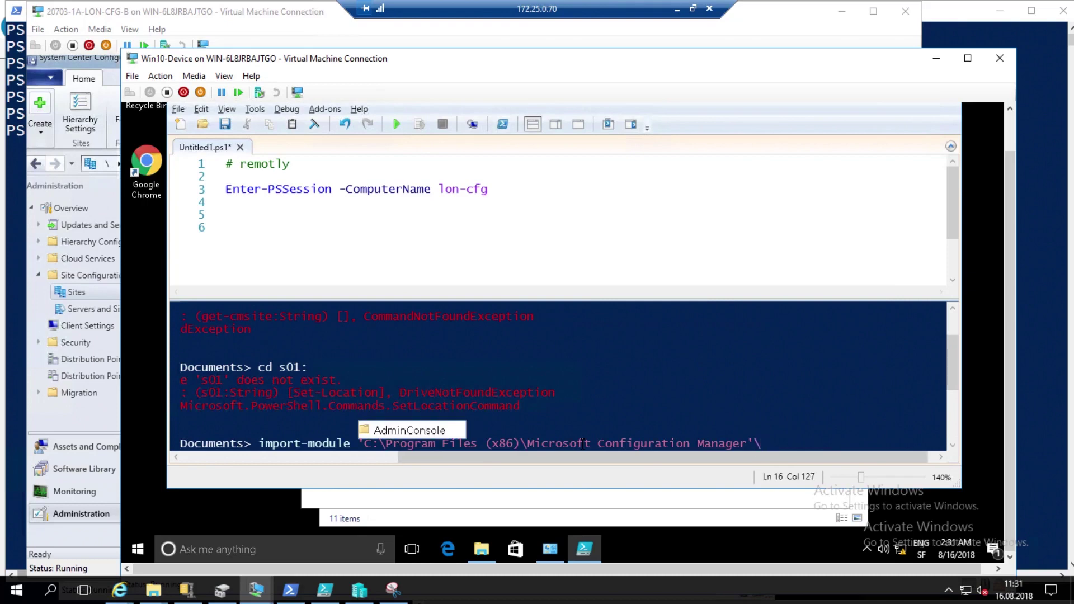
key(Down)
key(Return)
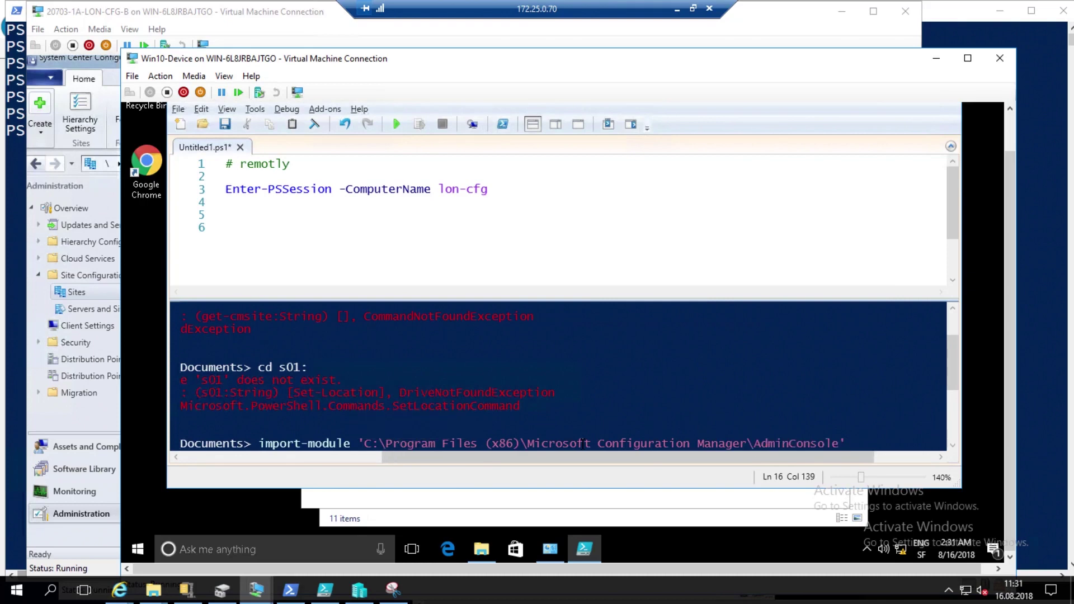
text(\)
key(Down)
key(Return)
text(\bin)
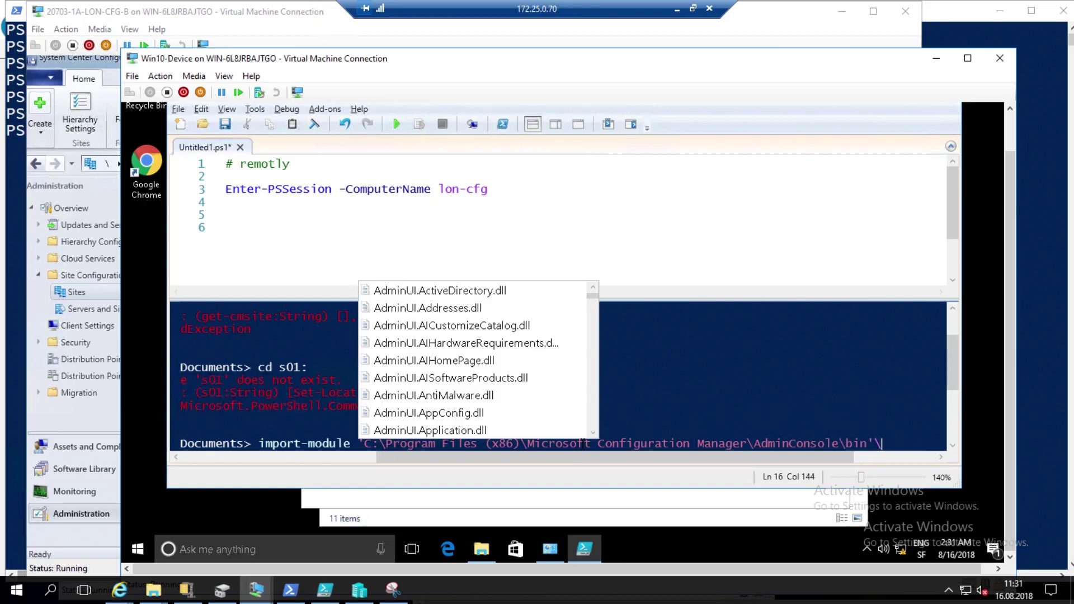
text(con)
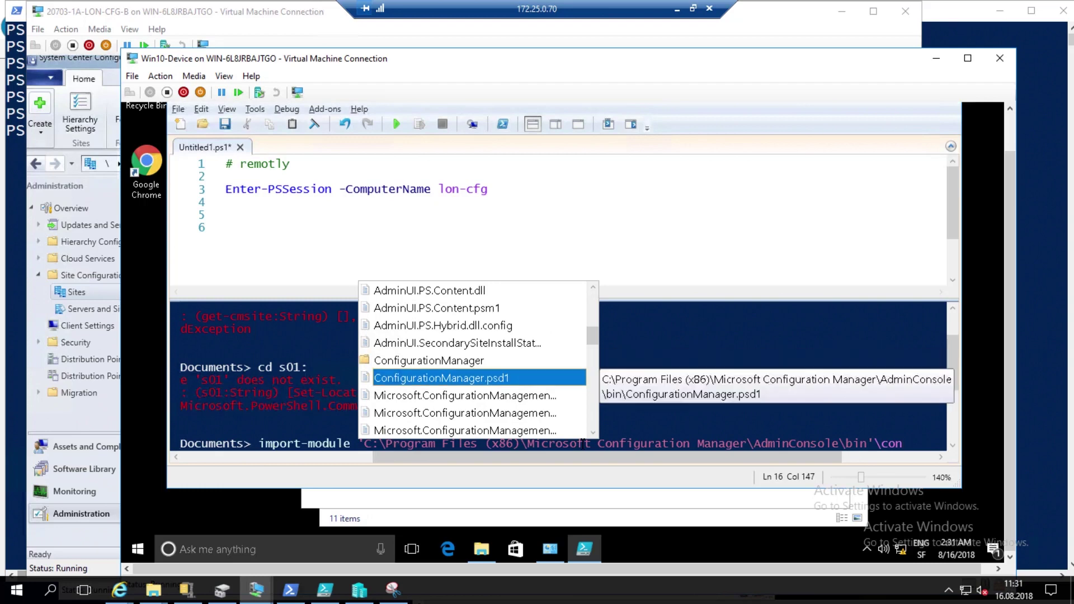
key(Return)
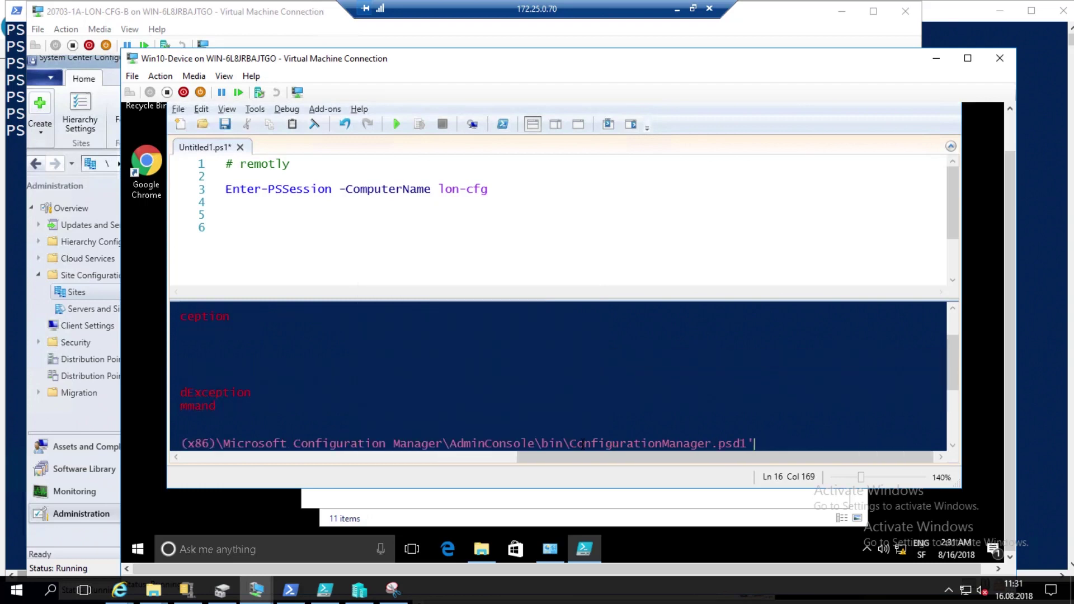
- Place the cursor on empty line 5 of the script and minimize the Win10-Device virtual machine window
click(451, 457)
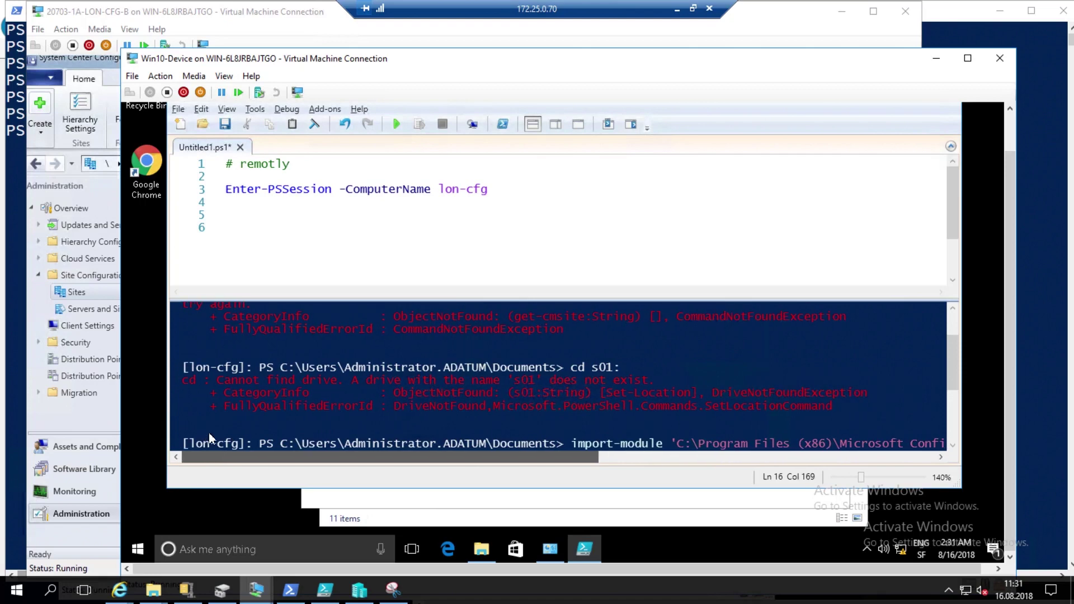
click(242, 215)
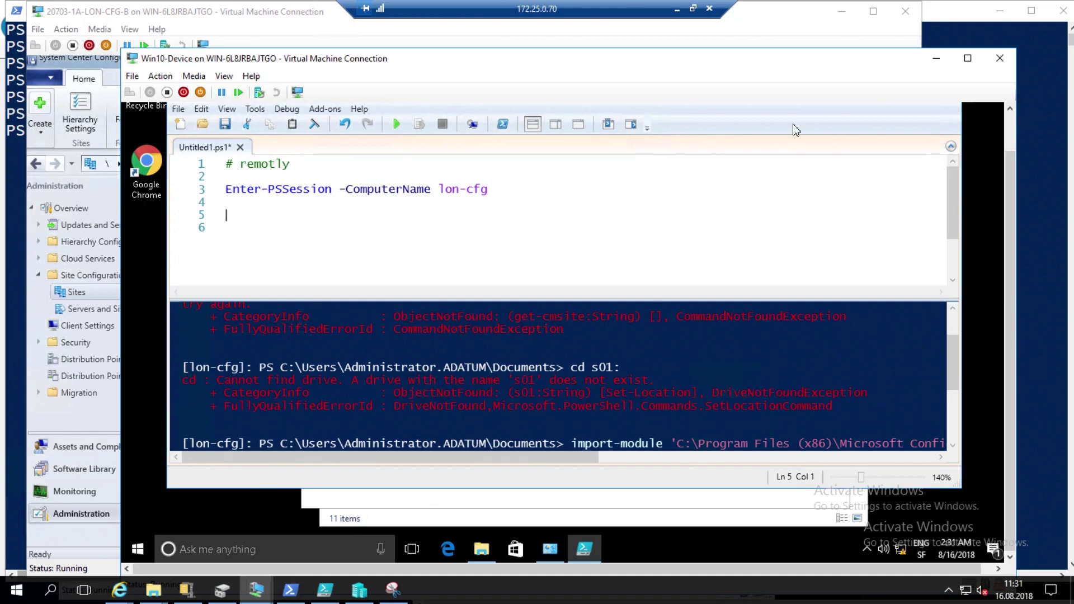
click(934, 63)
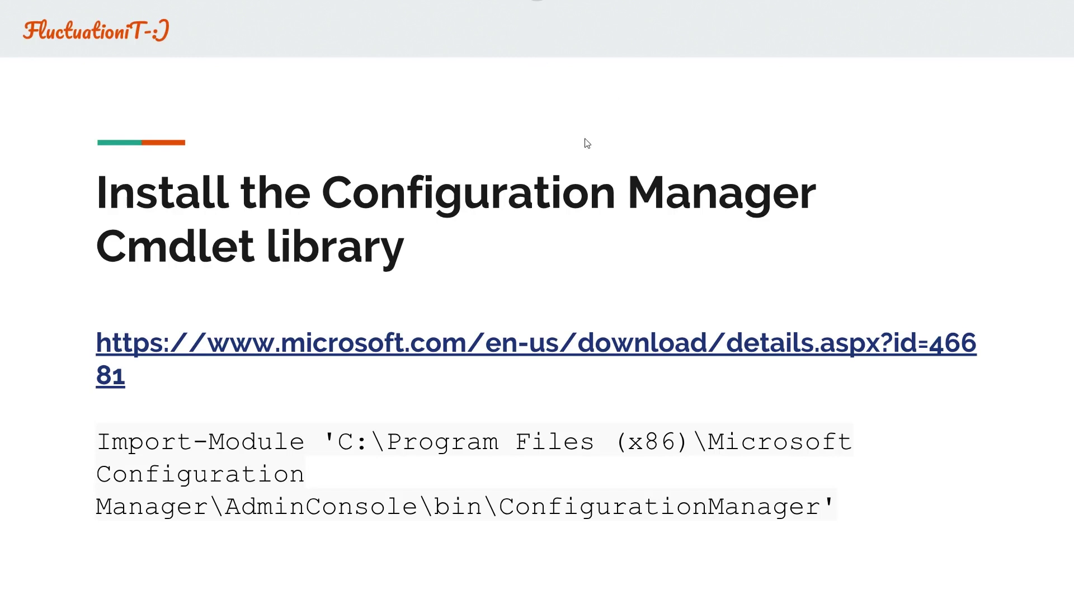
click(555, 145)
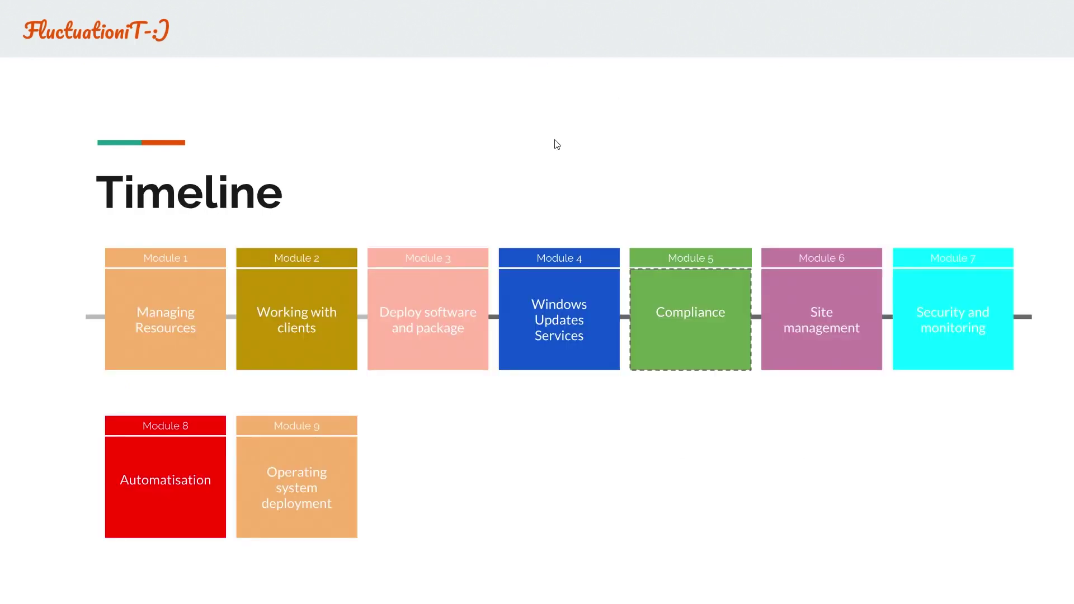